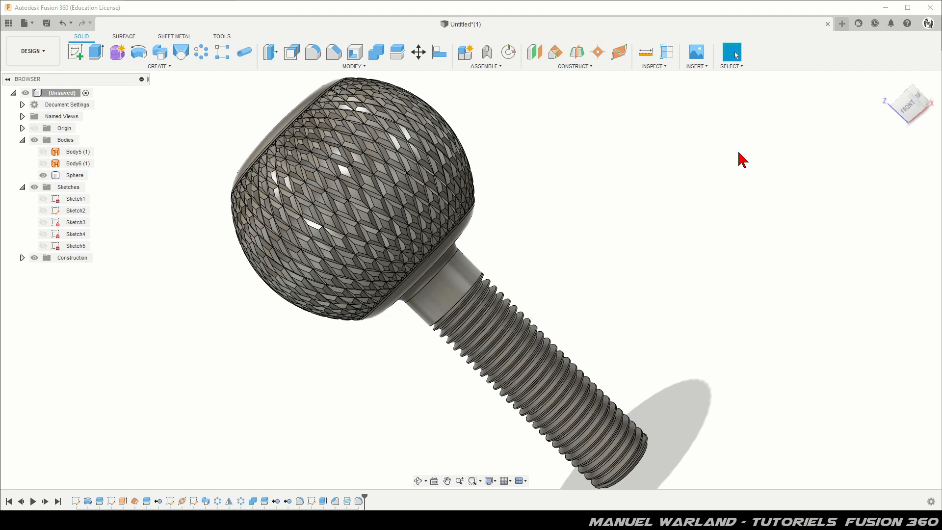
# Create a new design and start a sketch on the front (XZ) origin plane.
pyautogui.click(842, 24)
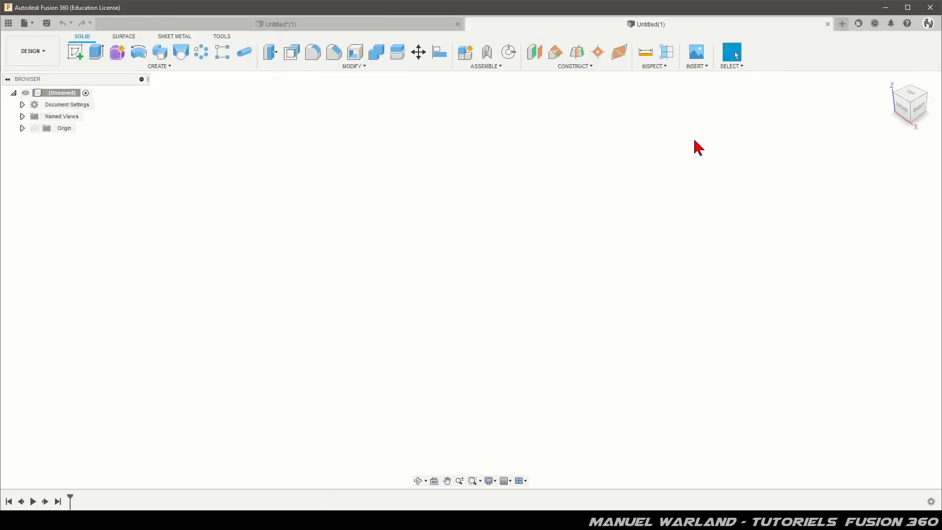
pyautogui.click(72, 54)
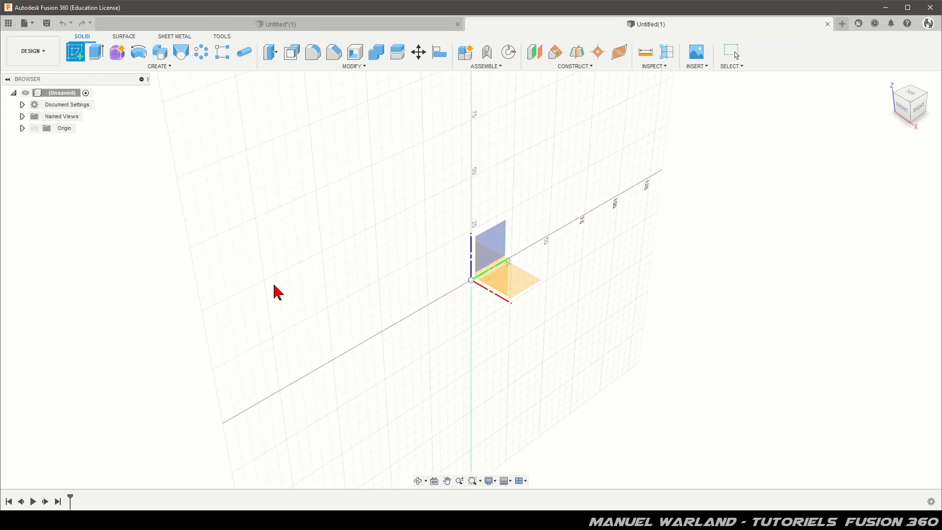
pyautogui.click(503, 274)
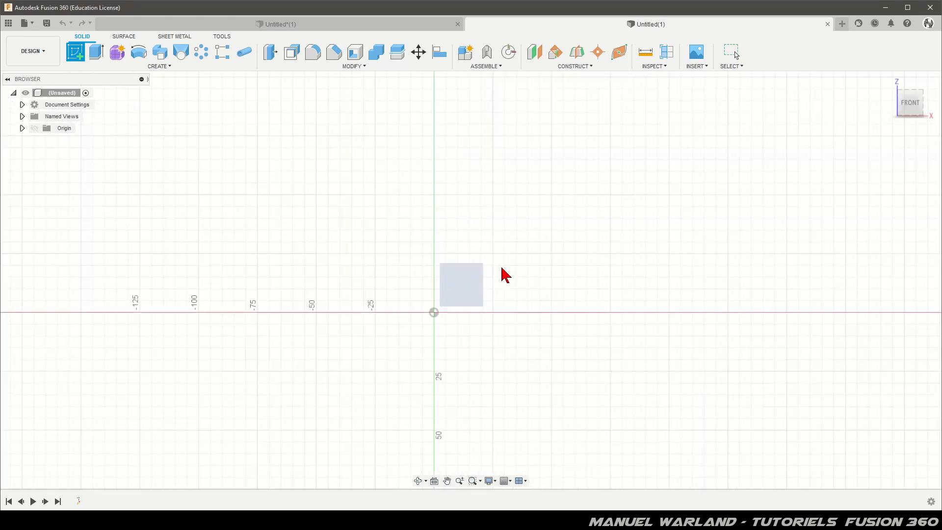
# Sketch a 50 mm diameter circle centred on the origin.
pyautogui.click(118, 52)
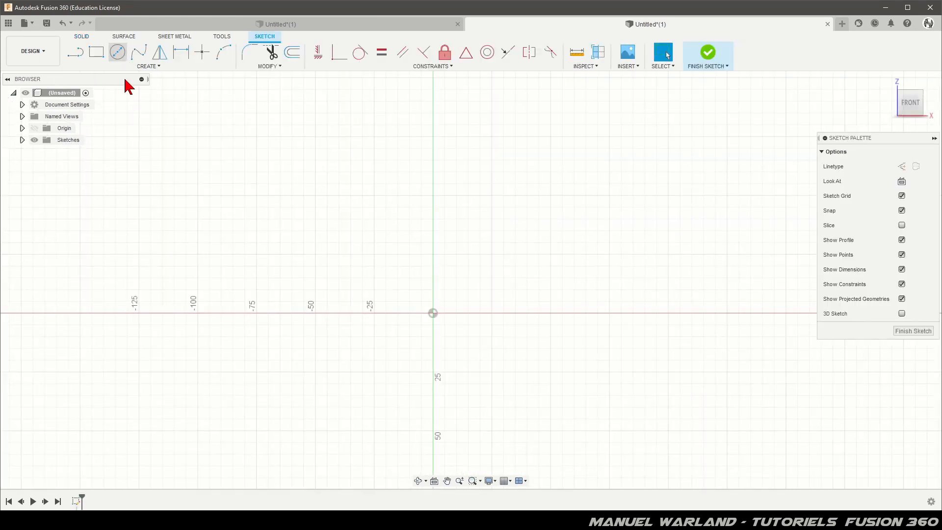
pyautogui.click(432, 313)
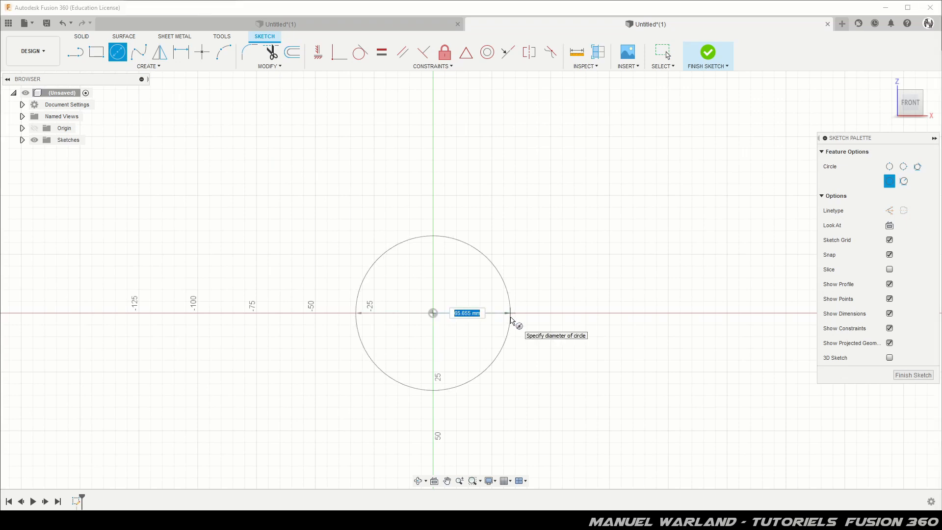
pyautogui.write('50')
pyautogui.press('Return')
pyautogui.press('Escape')
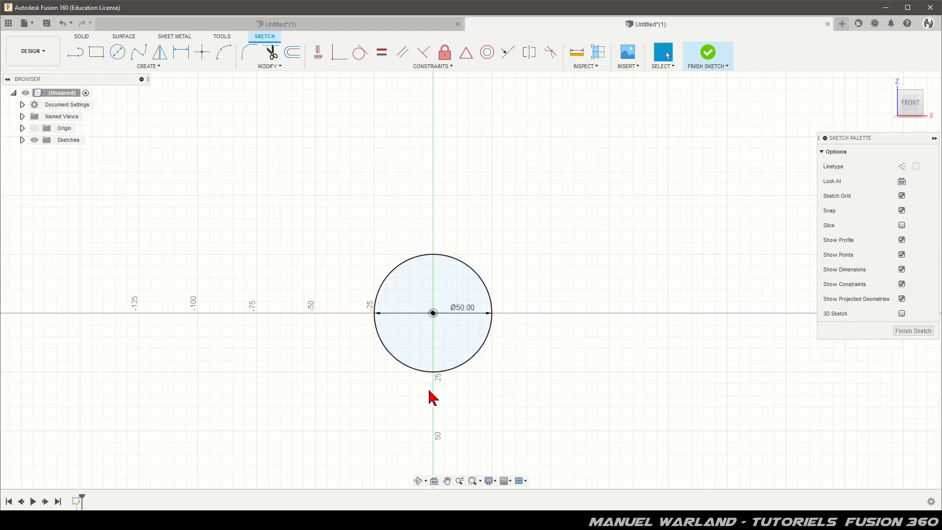
# Draw two horizontal chords about 1.4 mm apart across the circle's upper part, the upper one about 31 mm long.
pyautogui.scroll(4, 415, 378)
pyautogui.scroll(3, 491, 161)
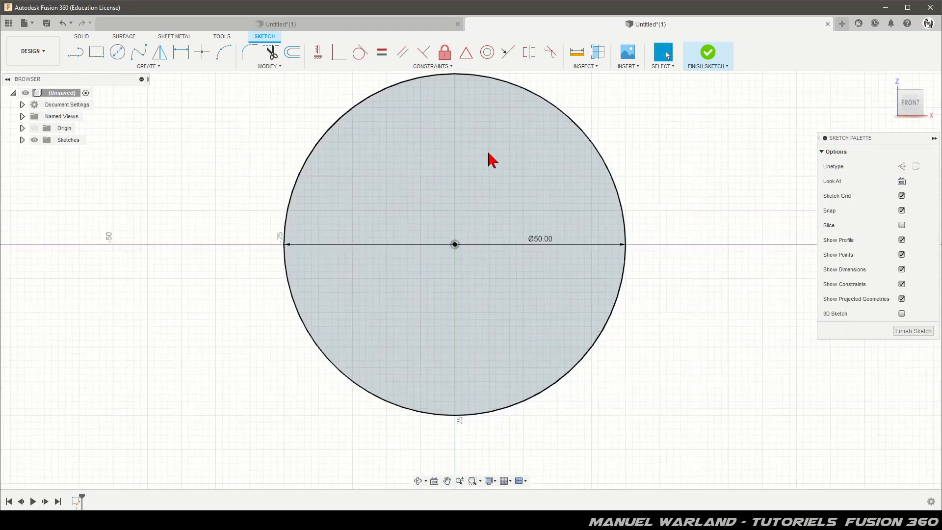
pyautogui.scroll(-1, 438, 222)
pyautogui.click(75, 51)
pyautogui.click(322, 118)
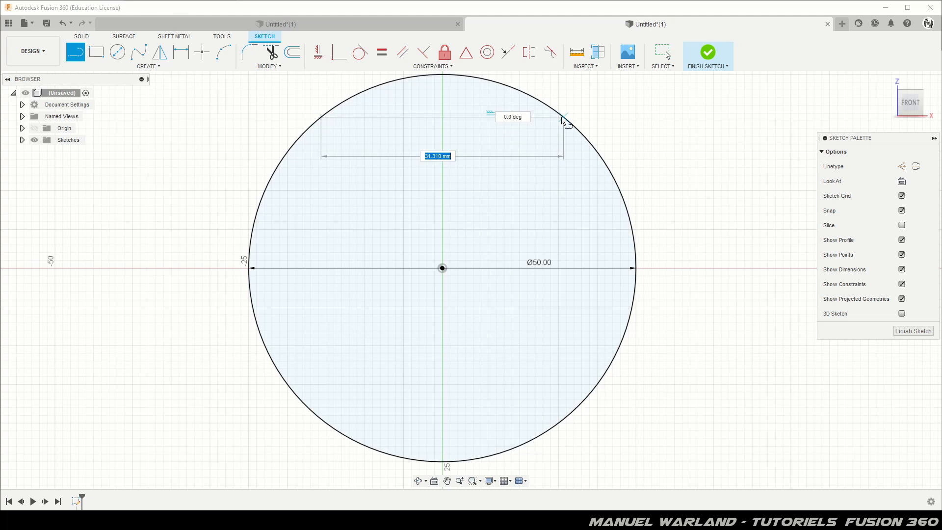
pyautogui.doubleClick(563, 118)
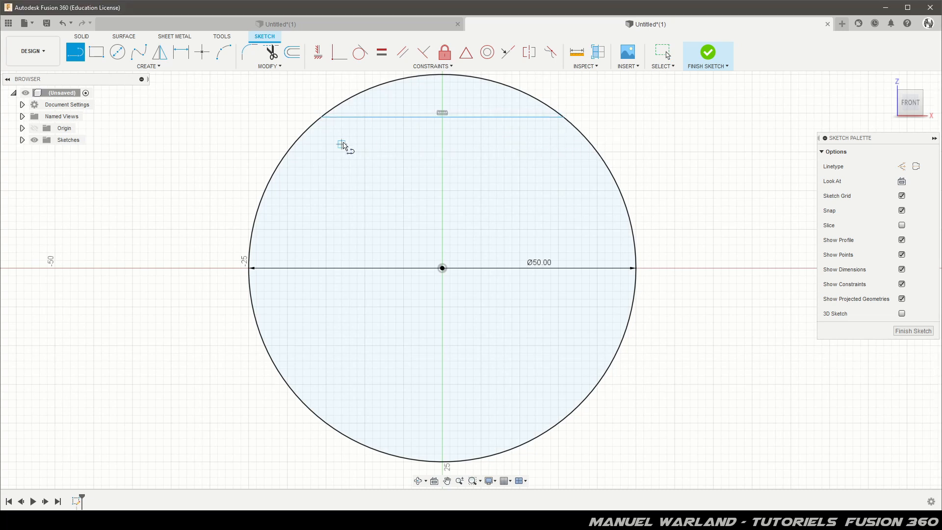
pyautogui.click(309, 129)
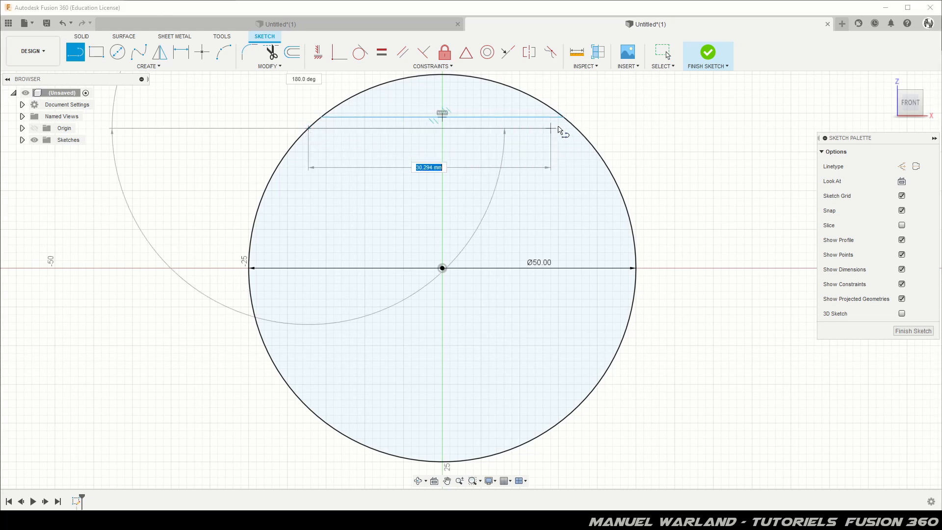
pyautogui.doubleClick(576, 129)
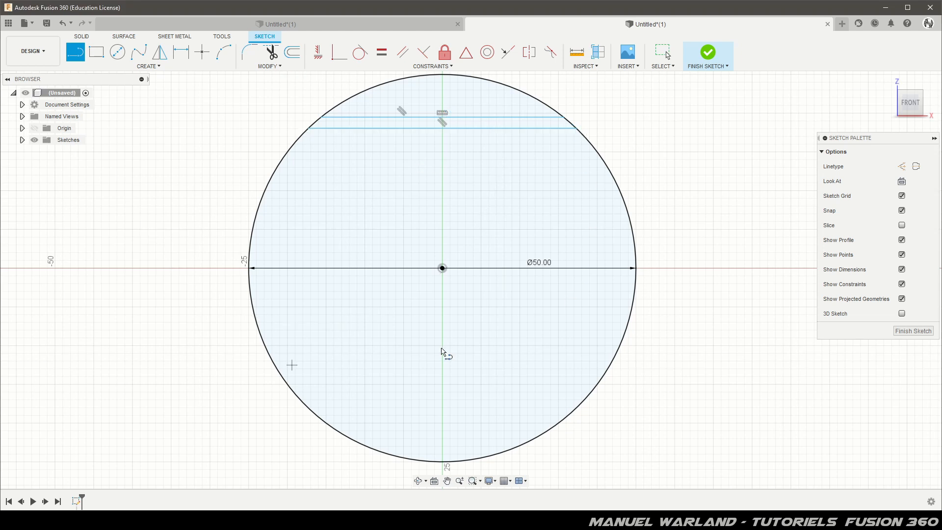
# Draw two horizontal chords across the circle's lower part, about 42 mm long and, below it, about 39 mm long.
pyautogui.click(279, 374)
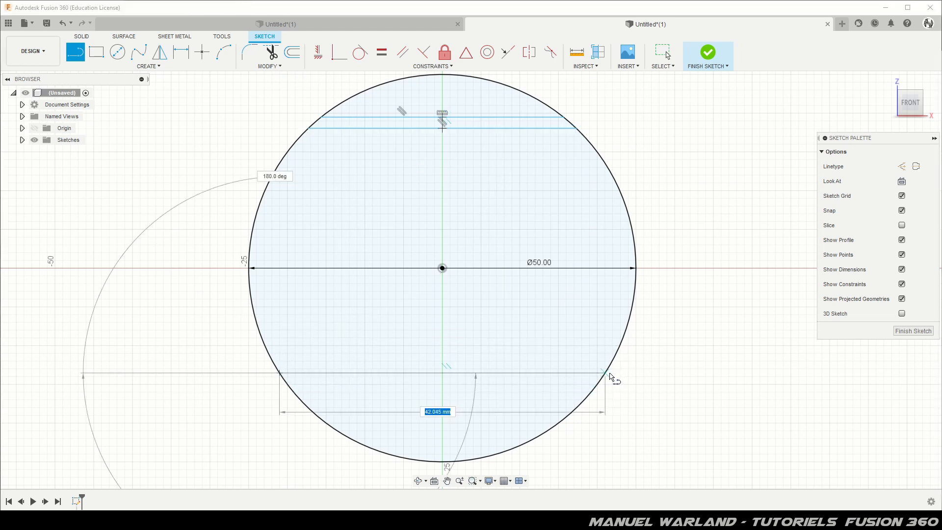
pyautogui.doubleClick(605, 373)
pyautogui.click(294, 391)
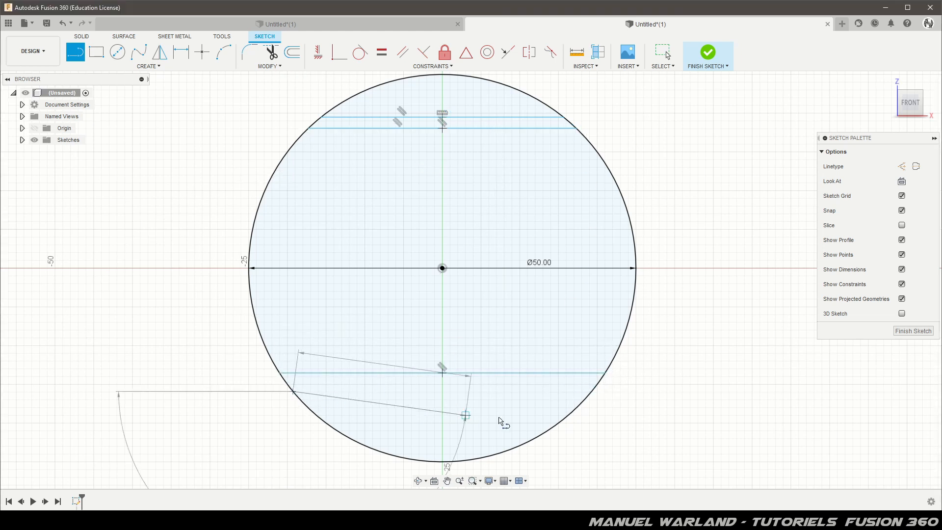
pyautogui.doubleClick(593, 392)
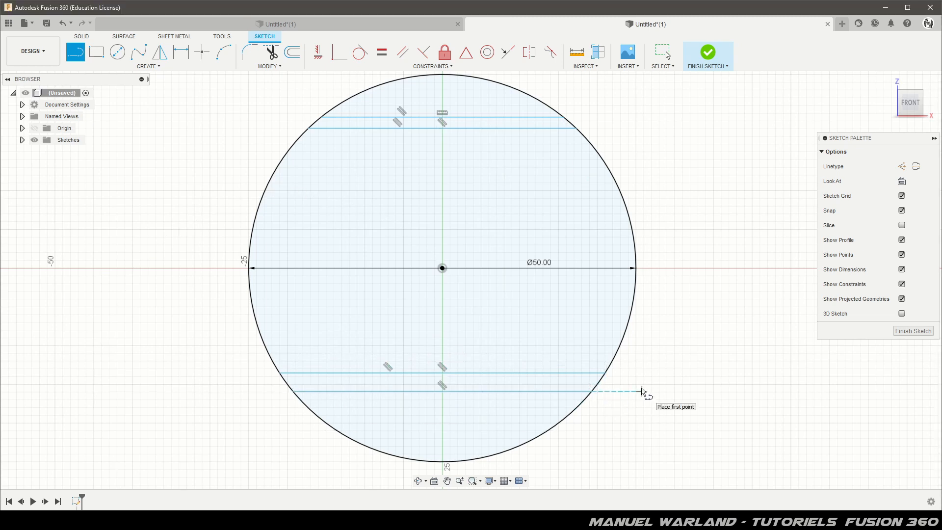
# Dimension the spacing between the two upper chords to 2.5 mm.
pyautogui.press('d')
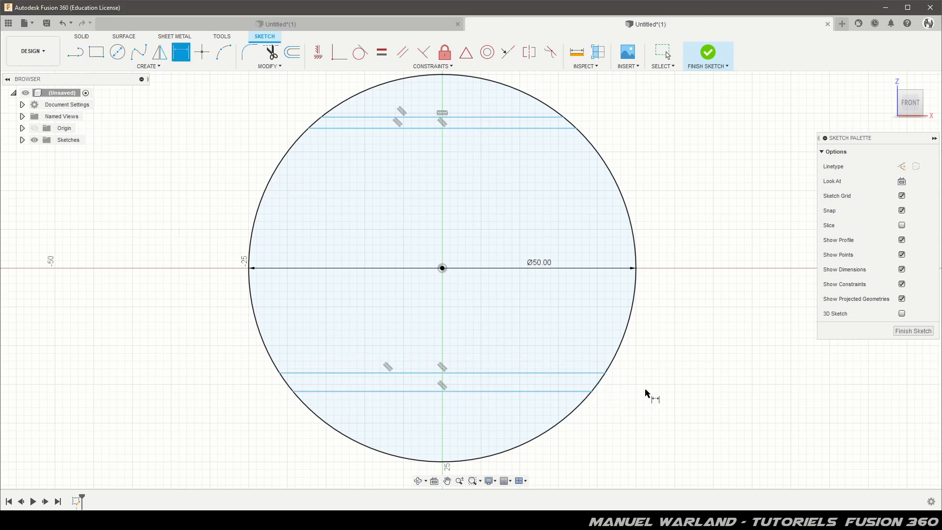
pyautogui.click(545, 118)
pyautogui.click(549, 128)
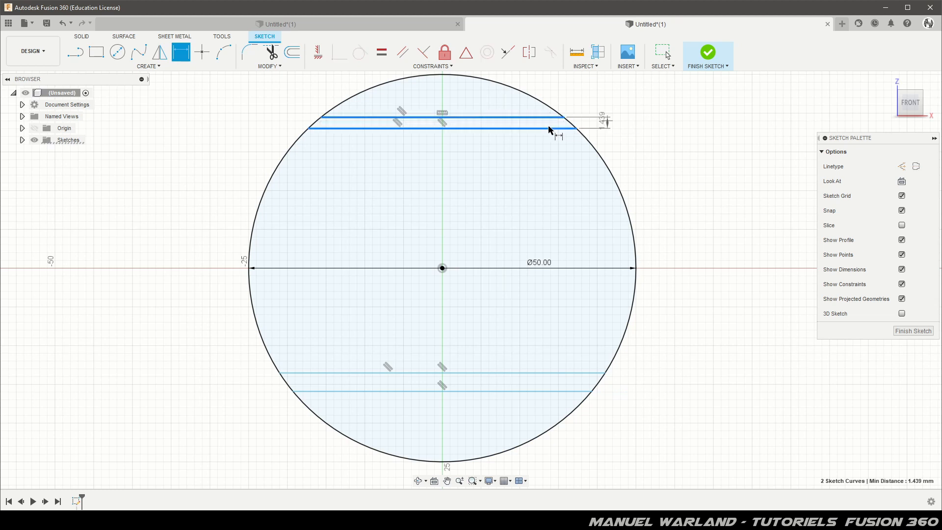
pyautogui.click(608, 102)
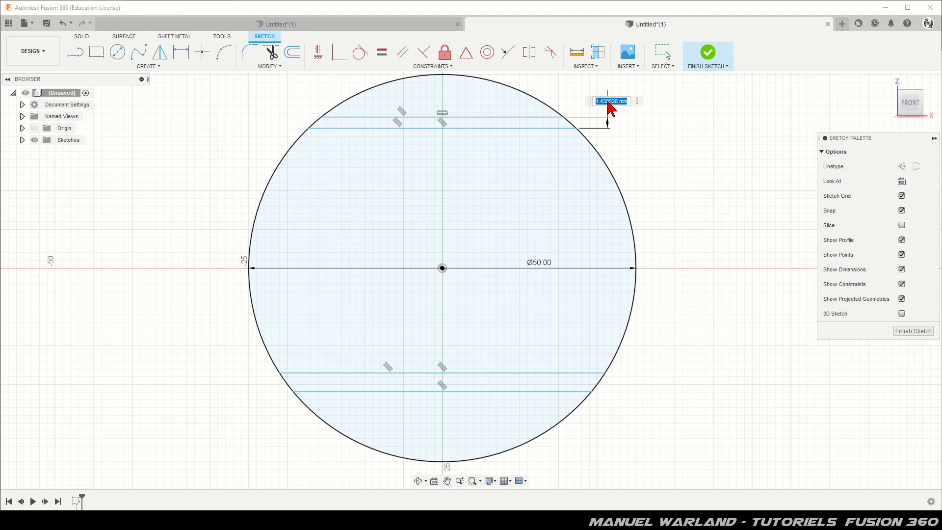
pyautogui.write('2.5')
pyautogui.press('Return')
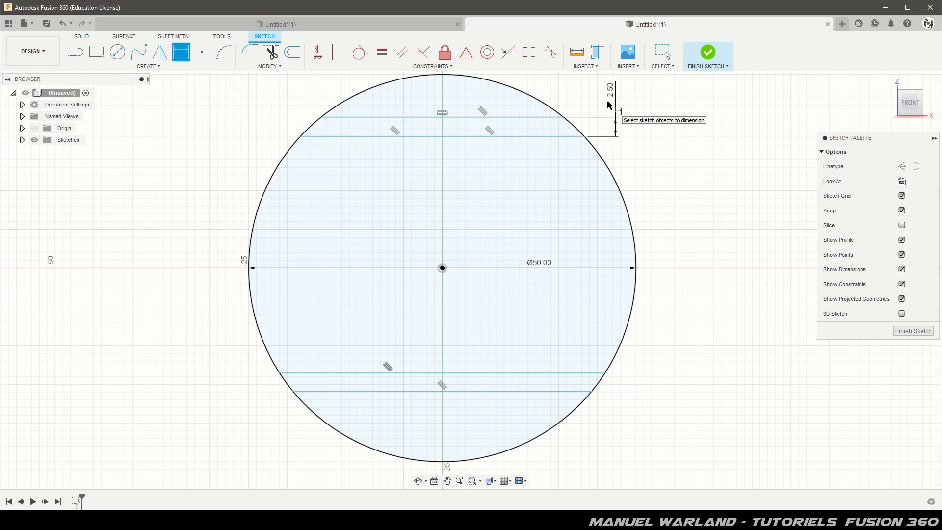
# Dimension the spacing between the two lower chords to 2.5 mm.
pyautogui.click(519, 391)
pyautogui.click(530, 374)
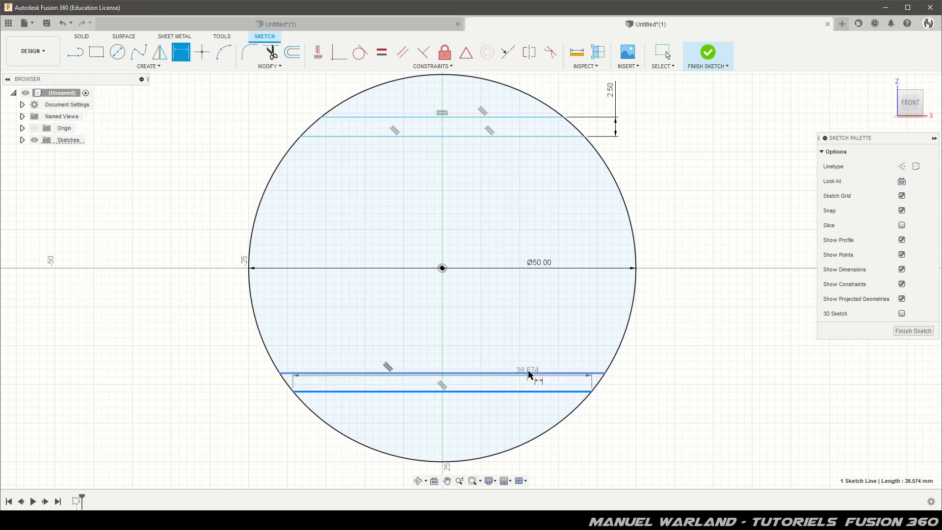
pyautogui.click(643, 388)
pyautogui.write('2.5')
pyautogui.press('Return')
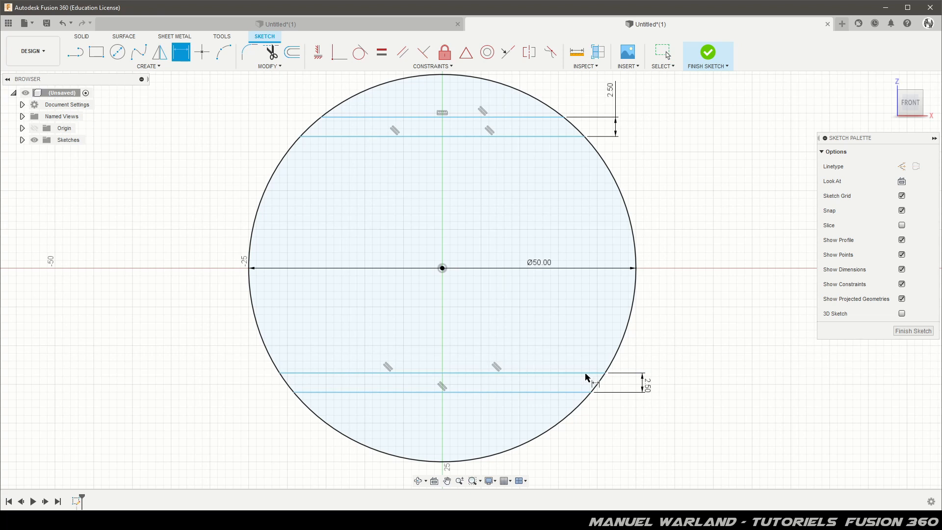
# Dimension the distance from the circle's centre to the inner lower chord to 18 mm.
pyautogui.click(442, 269)
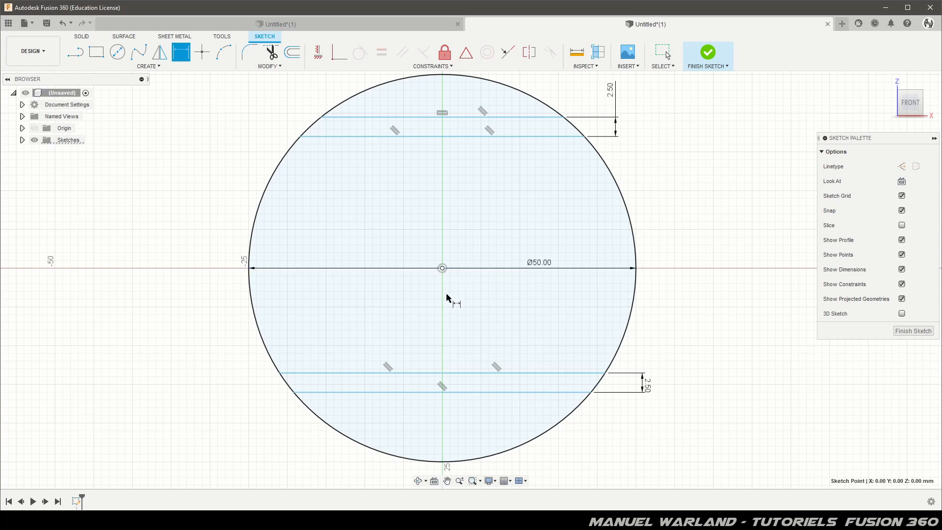
pyautogui.click(452, 372)
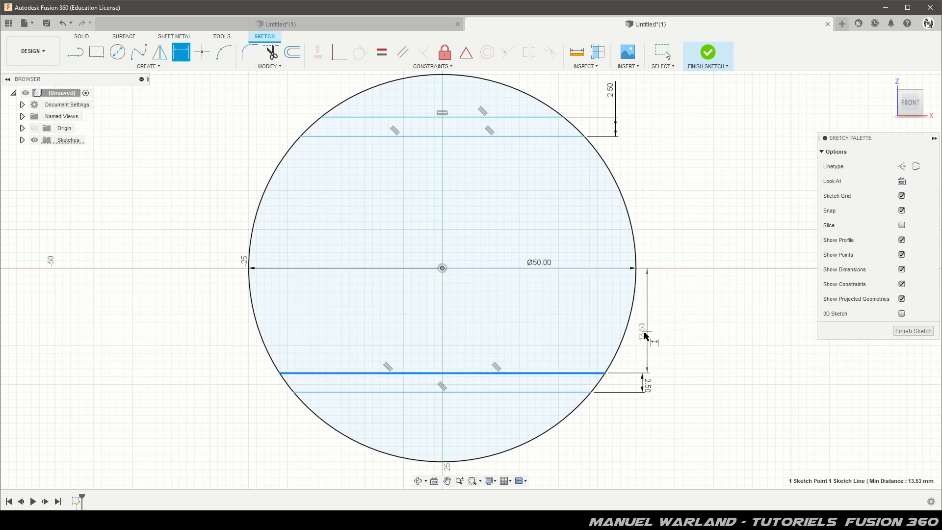
pyautogui.click(647, 335)
pyautogui.write('18')
pyautogui.press('Return')
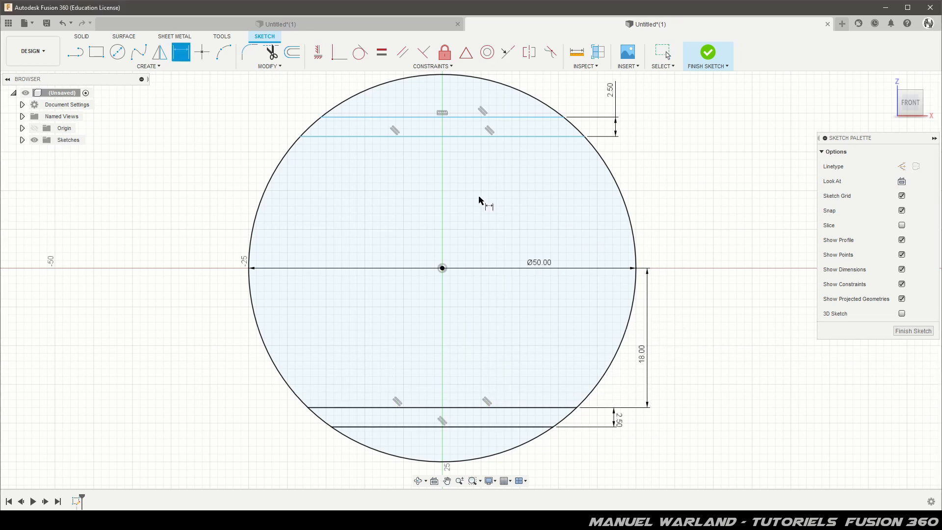
# Dimension the distance from the circle's centre to the inner upper chord to 18 mm.
pyautogui.click(443, 268)
pyautogui.click(469, 137)
pyautogui.click(647, 186)
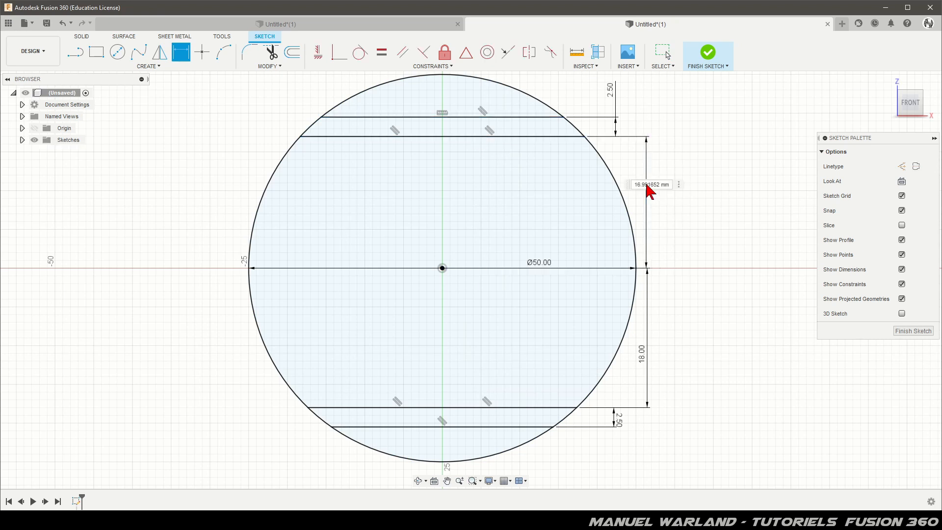
pyautogui.write('18')
pyautogui.press('Return')
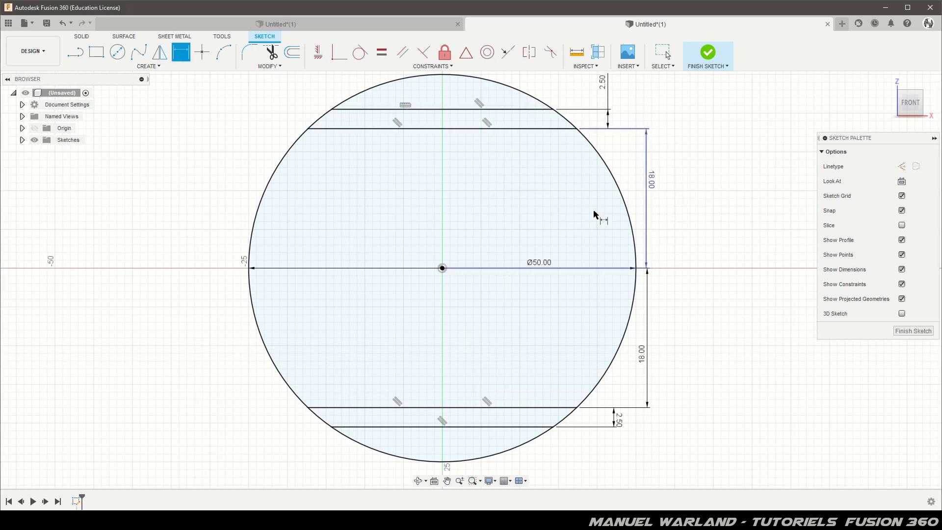
# Draw a vertical line about 50 mm long from the circle's highest point to its lowest point.
pyautogui.scroll(-1, 254, 386)
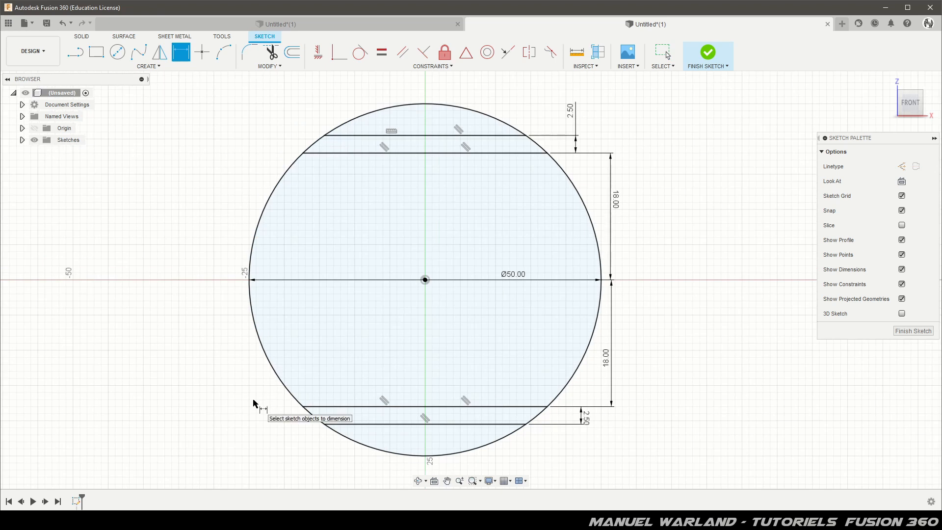
pyautogui.click(76, 53)
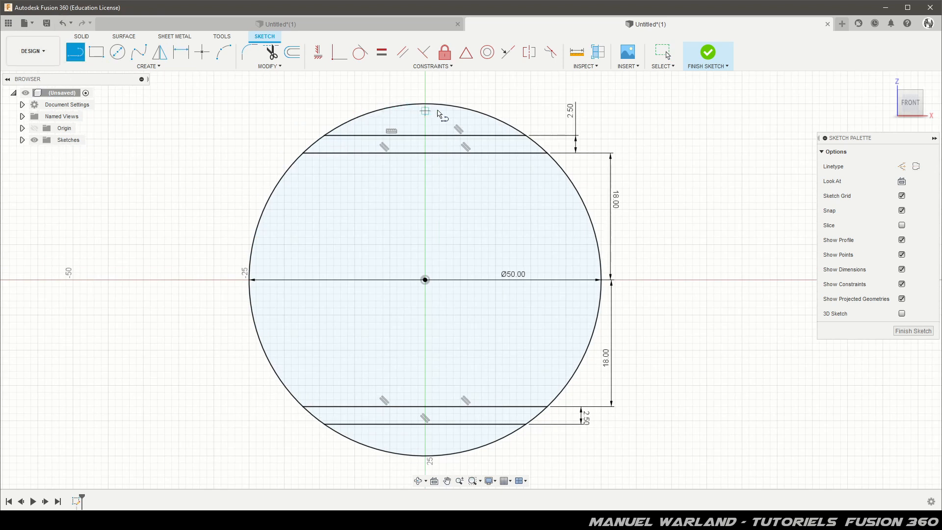
pyautogui.click(426, 104)
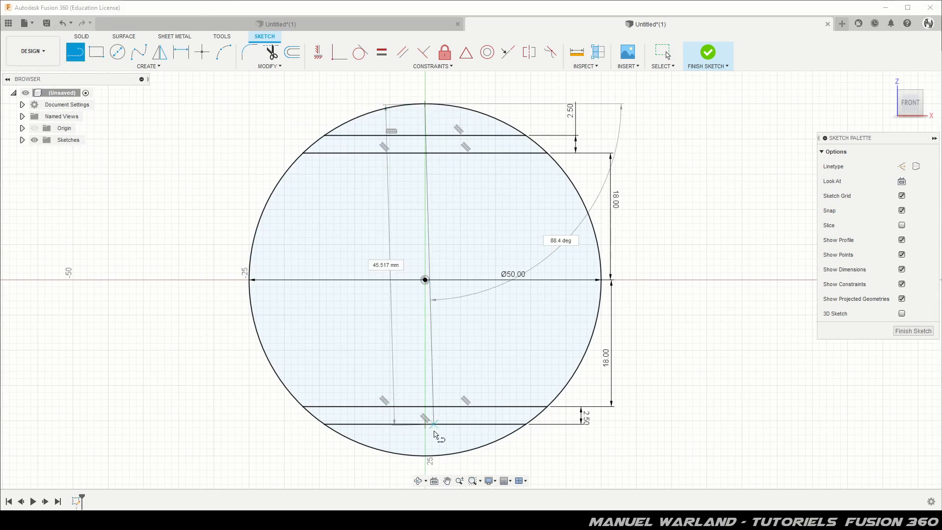
pyautogui.click(426, 456)
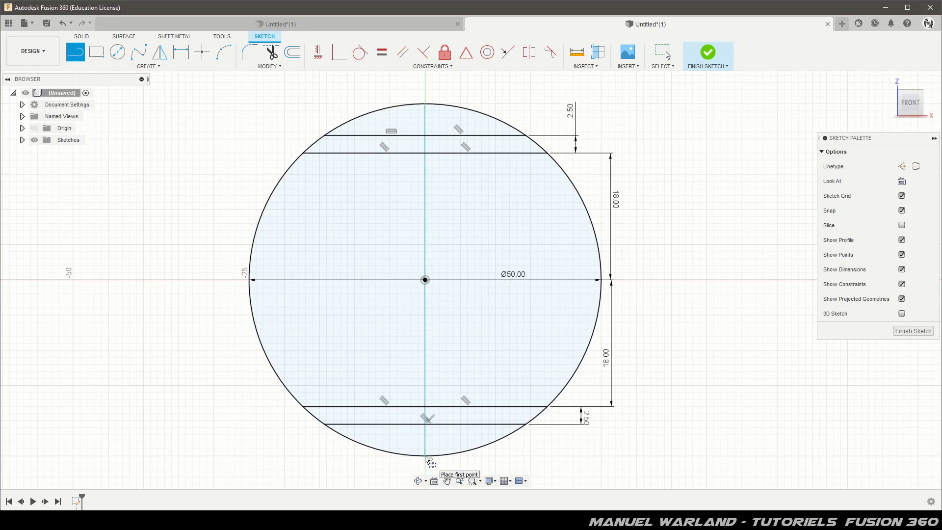
pyautogui.press('Escape')
# Apply a midpoint constraint between the vertical line and the circle's centre point.
pyautogui.click(466, 52)
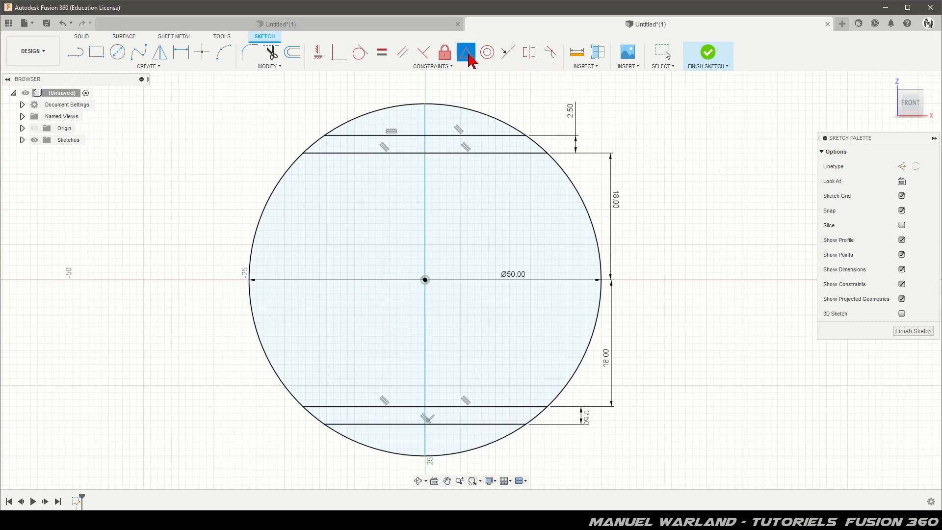
pyautogui.click(429, 221)
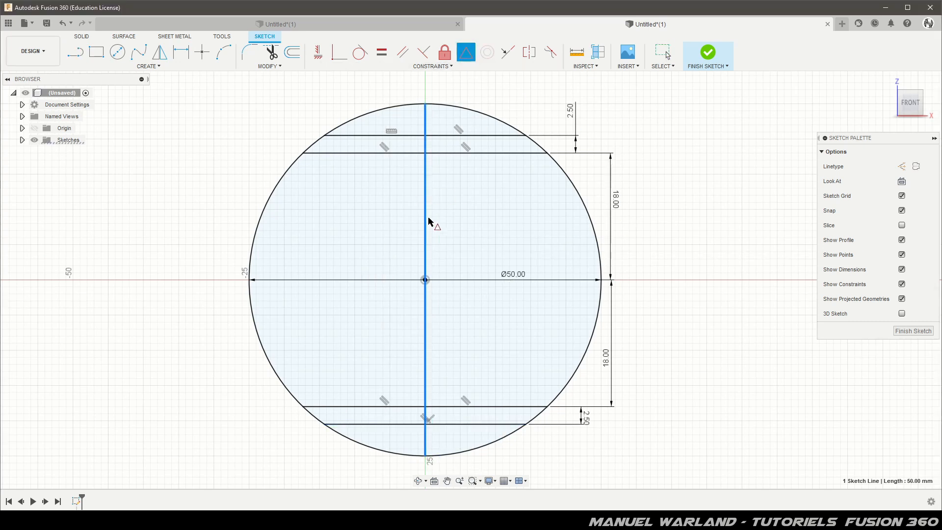
pyautogui.click(426, 281)
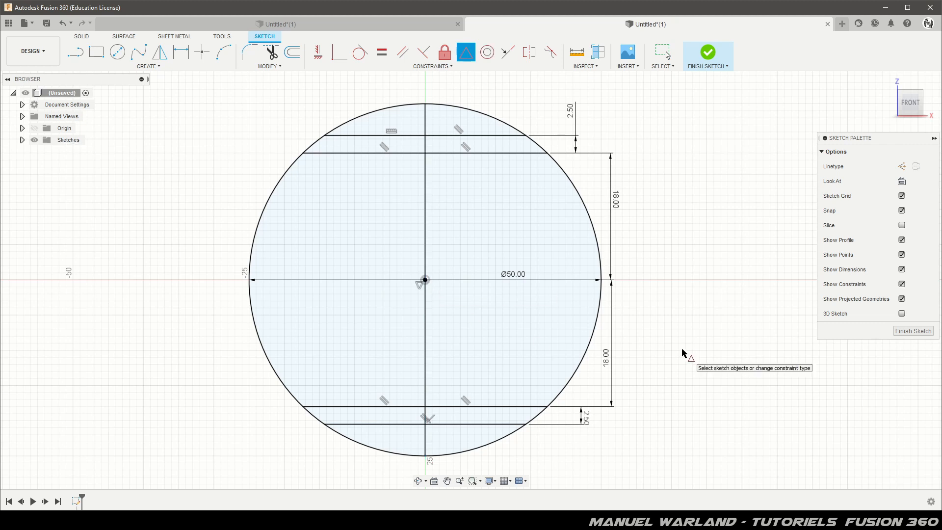
pyautogui.press('Escape')
# Move the diameter dimension outside the circle, line up both 2.5 mm dimensions with the 18 mm ones, and finish the sketch.
pyautogui.moveTo(519, 278); pyautogui.dragTo(246, 169)
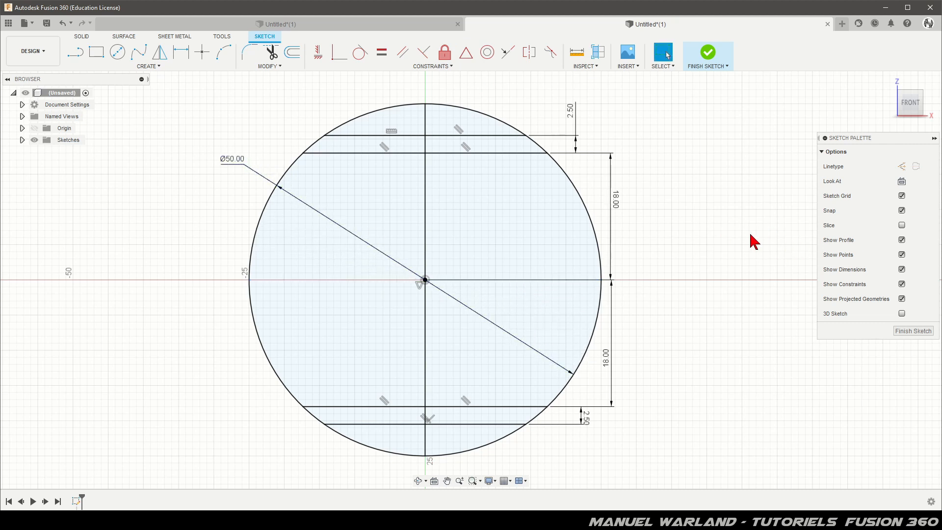
pyautogui.moveTo(587, 416); pyautogui.dragTo(614, 422)
pyautogui.moveTo(576, 111); pyautogui.dragTo(610, 109)
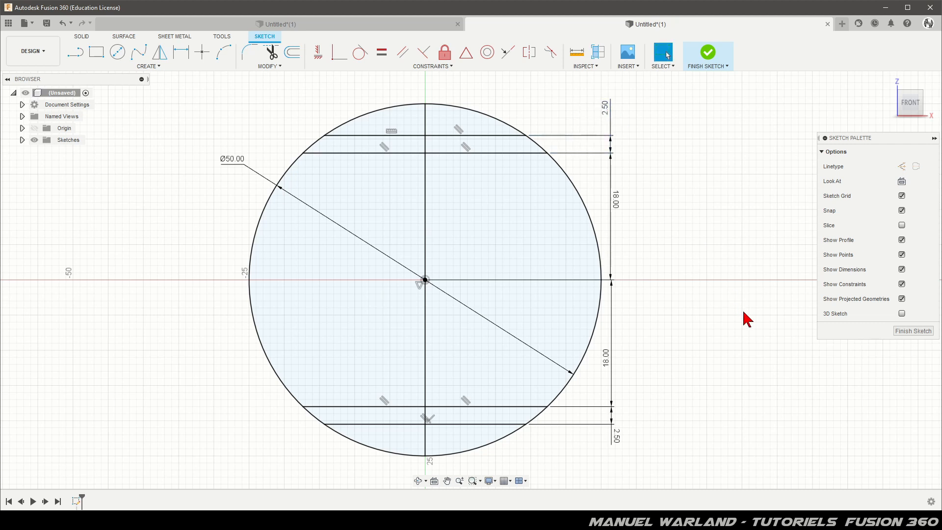
pyautogui.click(913, 331)
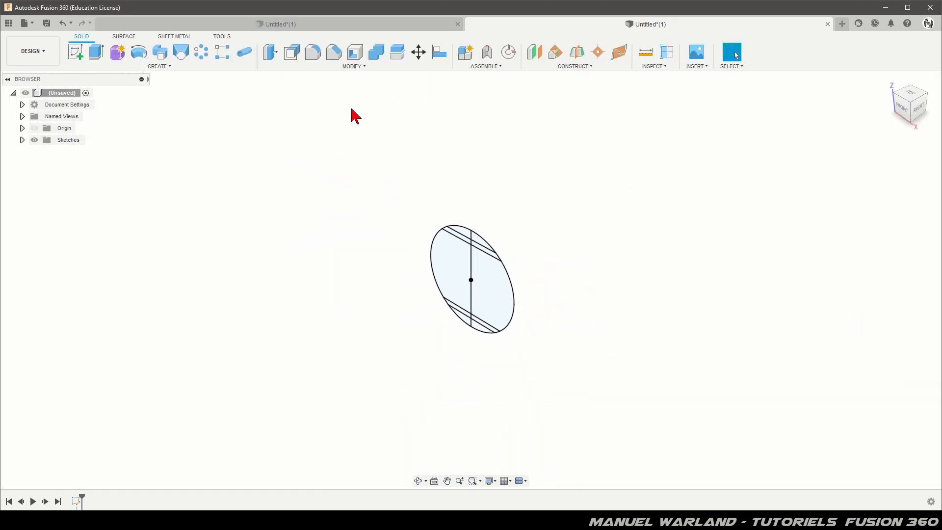
# Revolve the five profile regions on one side of the vertical line 360 degrees around that line as a new body.
pyautogui.click(140, 56)
pyautogui.scroll(5, 413, 309)
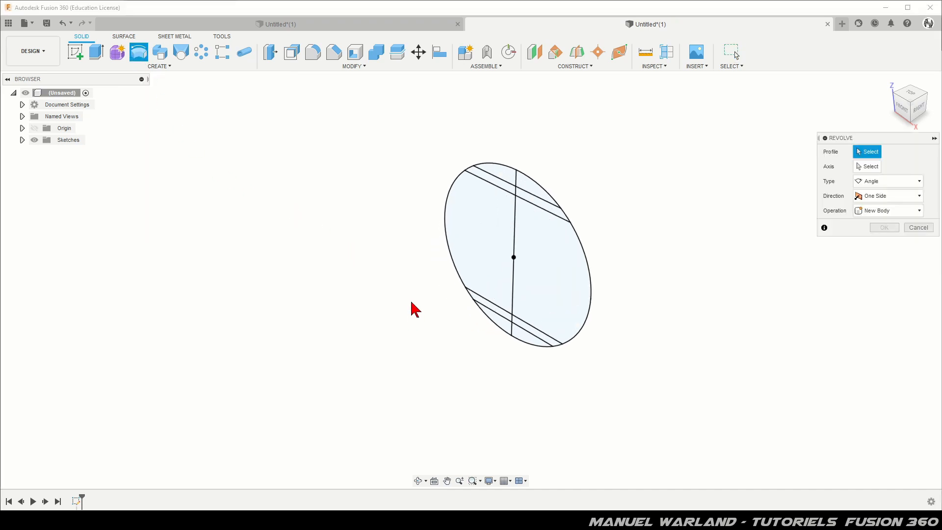
pyautogui.scroll(2, 505, 209)
pyautogui.click(457, 147)
pyautogui.click(468, 175)
pyautogui.click(450, 240)
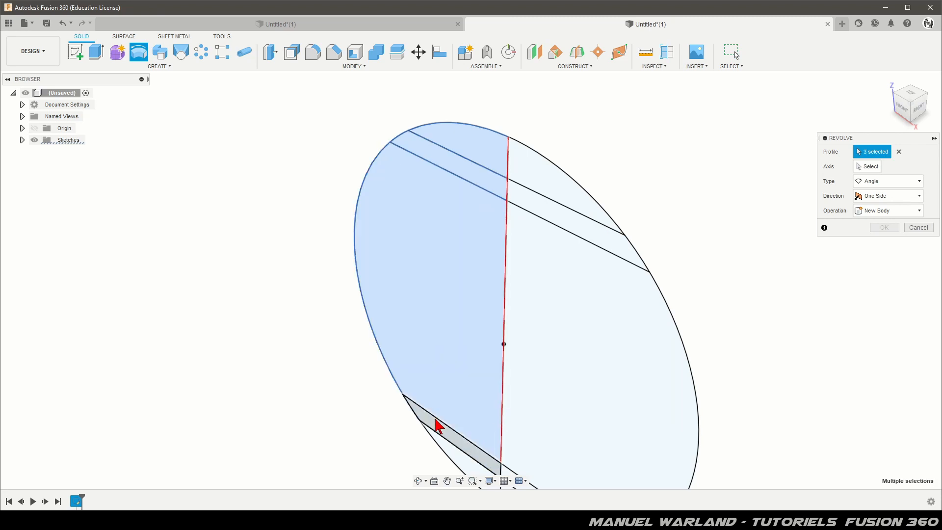
pyautogui.click(437, 426)
pyautogui.click(440, 448)
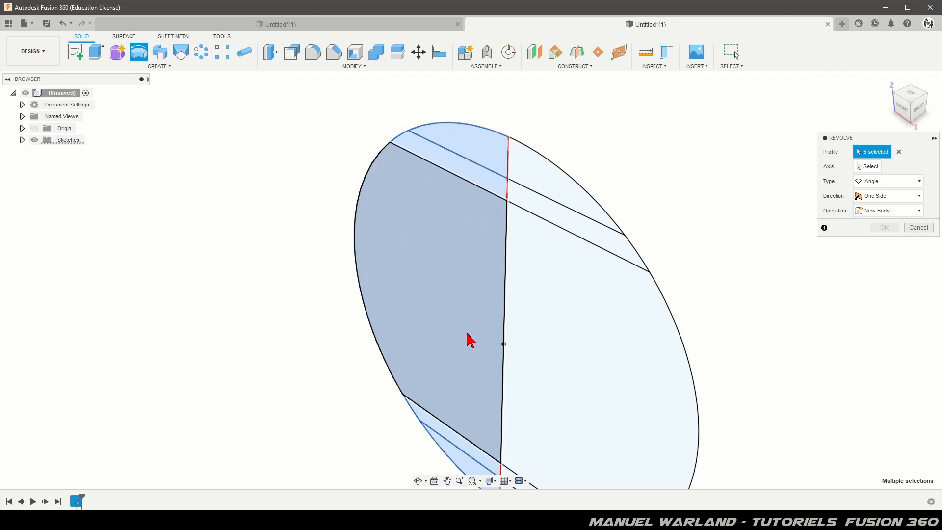
pyautogui.click(871, 167)
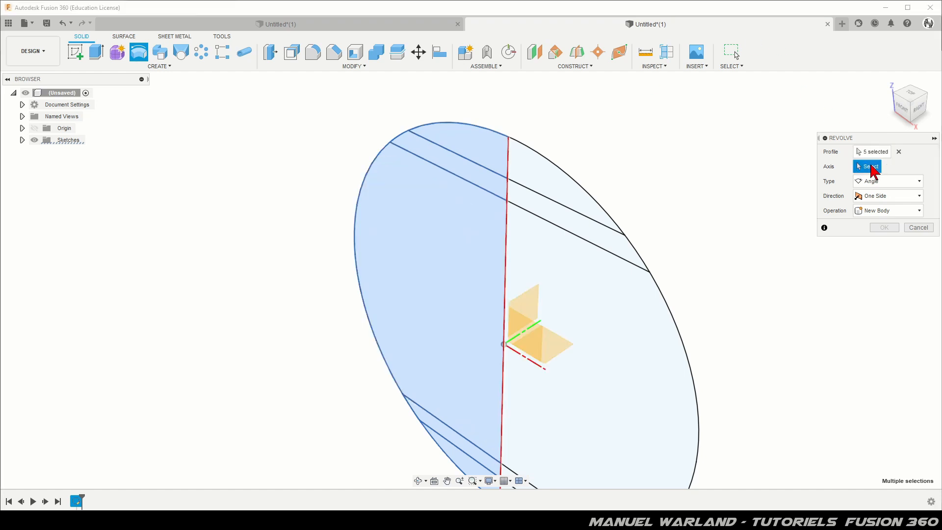
pyautogui.click(507, 231)
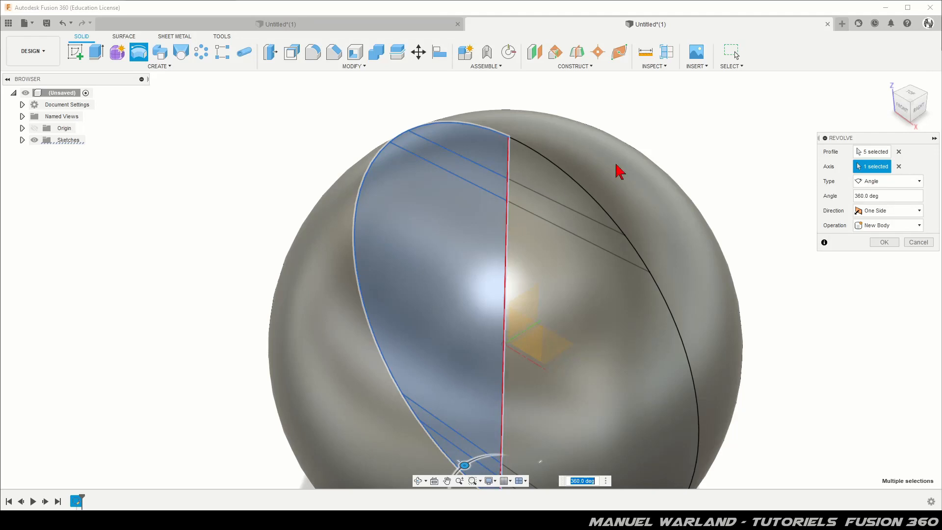
pyautogui.scroll(-3, 681, 93)
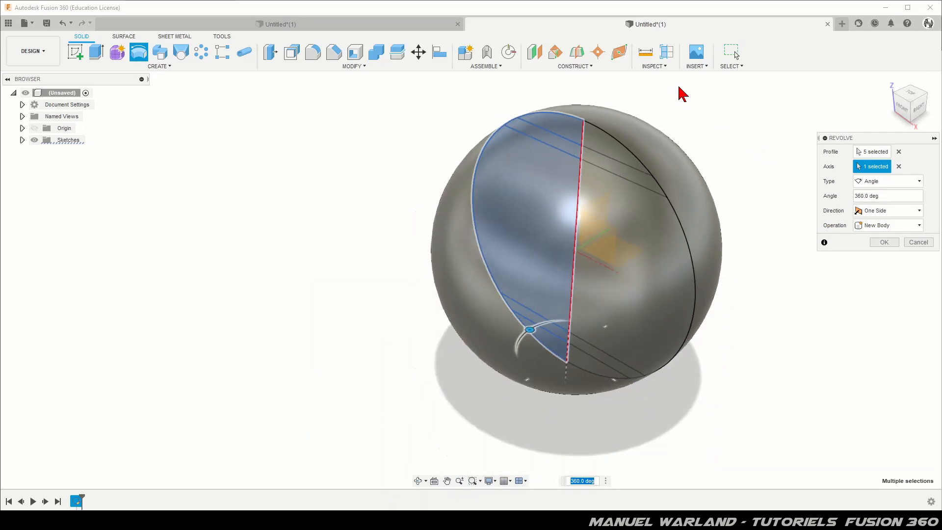
pyautogui.click(890, 245)
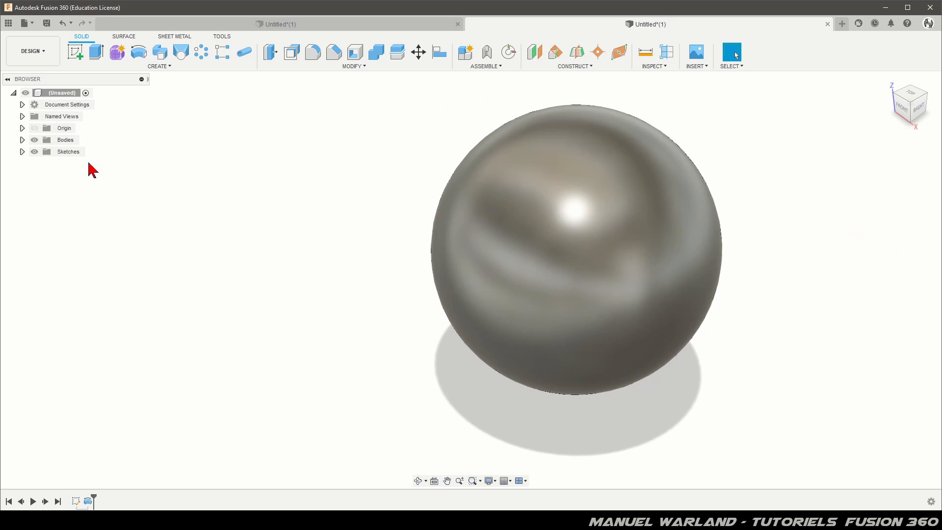
# Show Sketch1 and split the sphere body with the sketch's two inner chords, keeping the splitting tools extended.
pyautogui.click(22, 152)
pyautogui.click(43, 165)
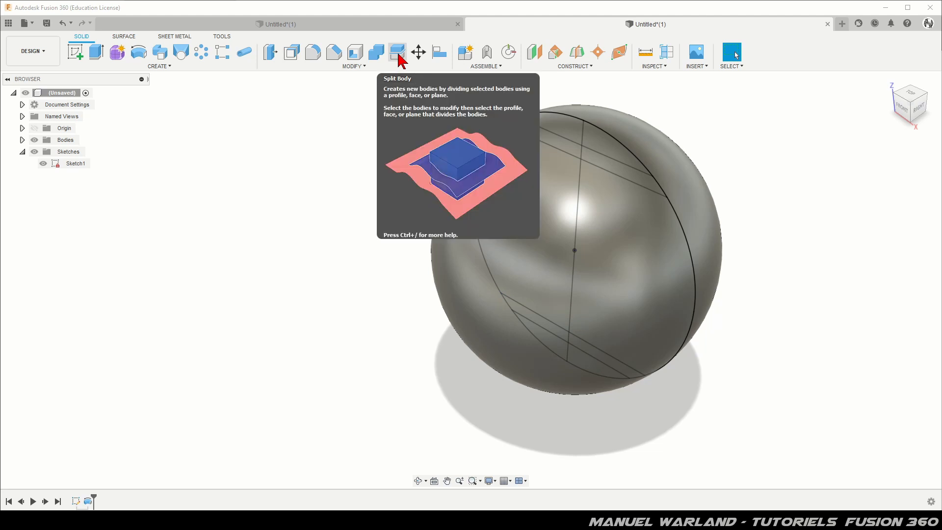
pyautogui.click(398, 55)
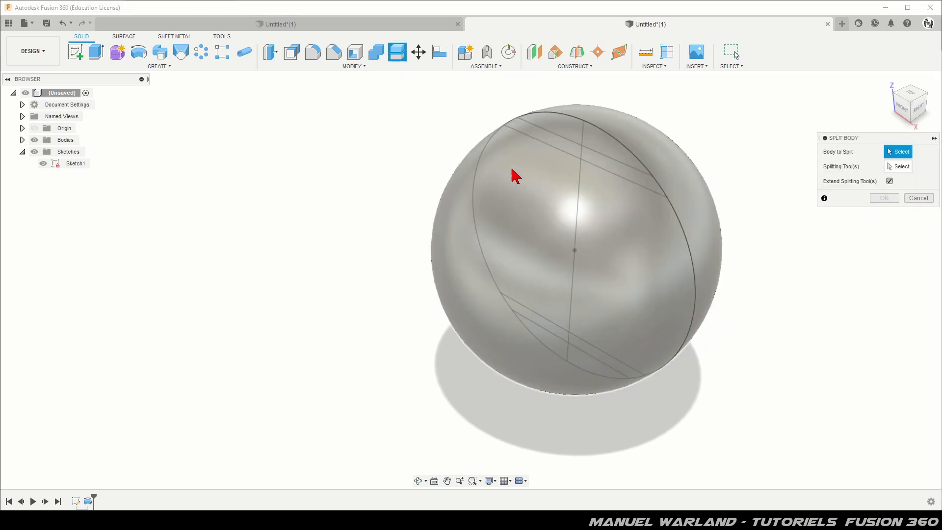
pyautogui.click(495, 214)
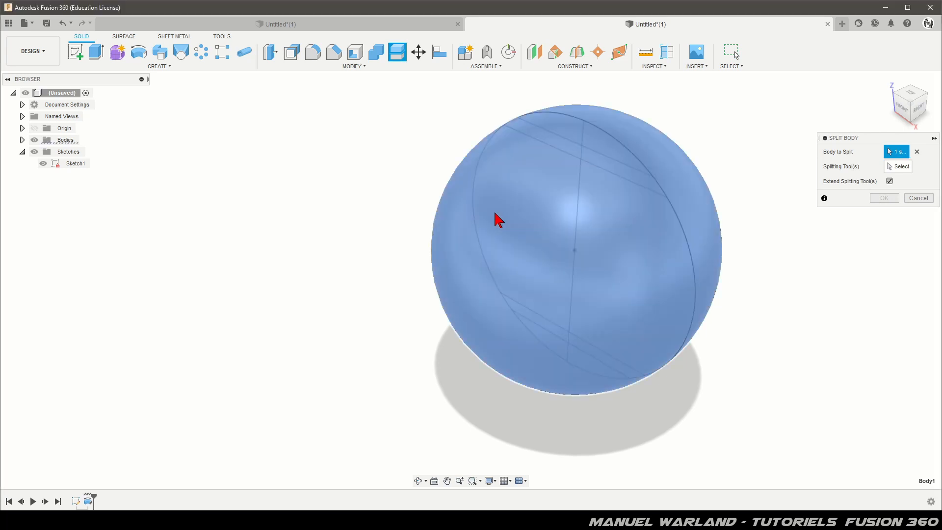
pyautogui.click(898, 166)
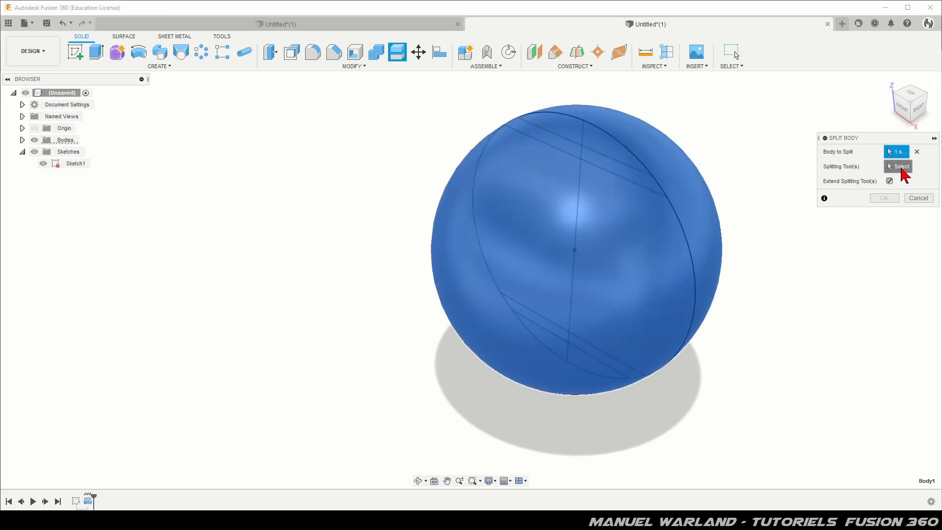
pyautogui.click(637, 192)
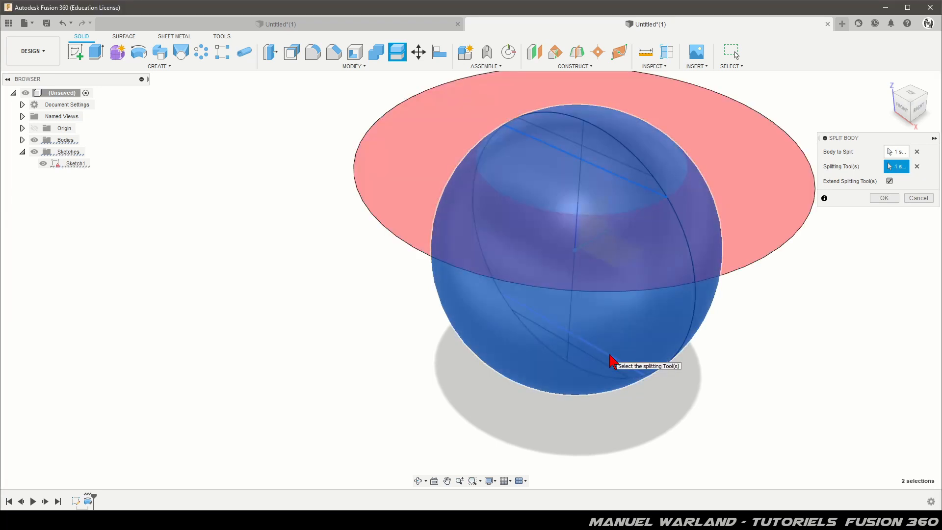
pyautogui.click(613, 363)
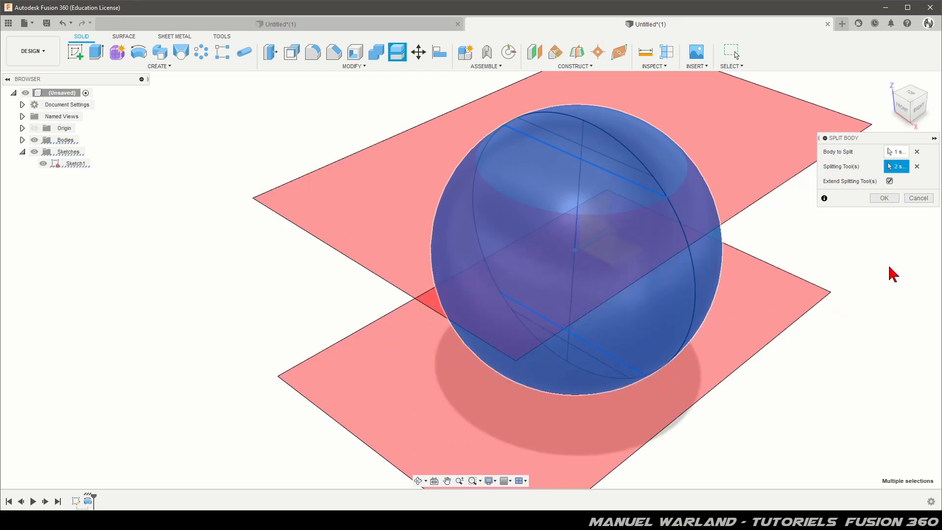
pyautogui.click(884, 198)
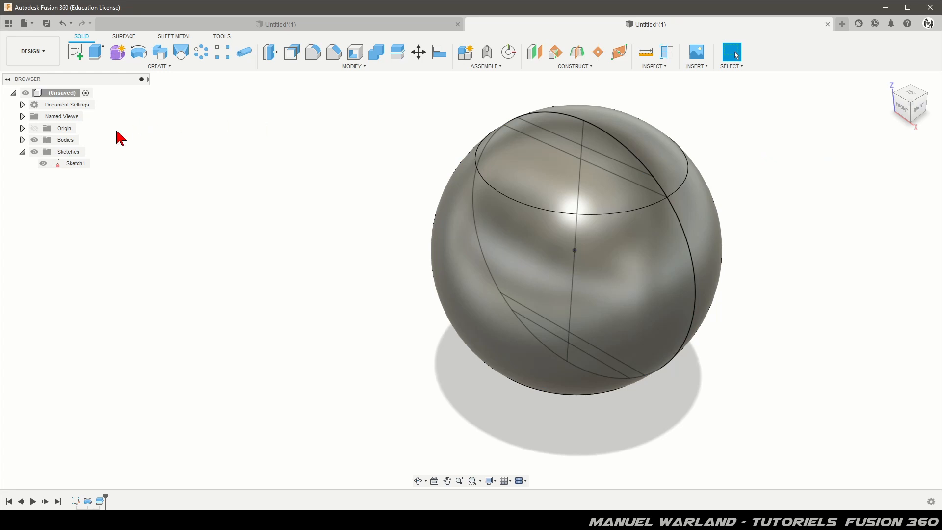
# Hide the two cap bodies, Body1 and Body2, along with the profile sketch, leaving only the middle of the sphere.
pyautogui.click(22, 141)
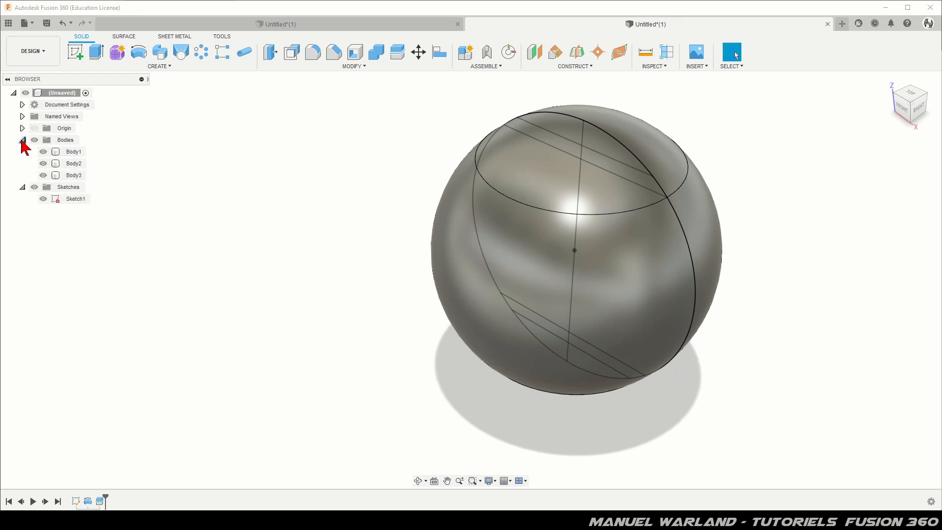
pyautogui.click(73, 153)
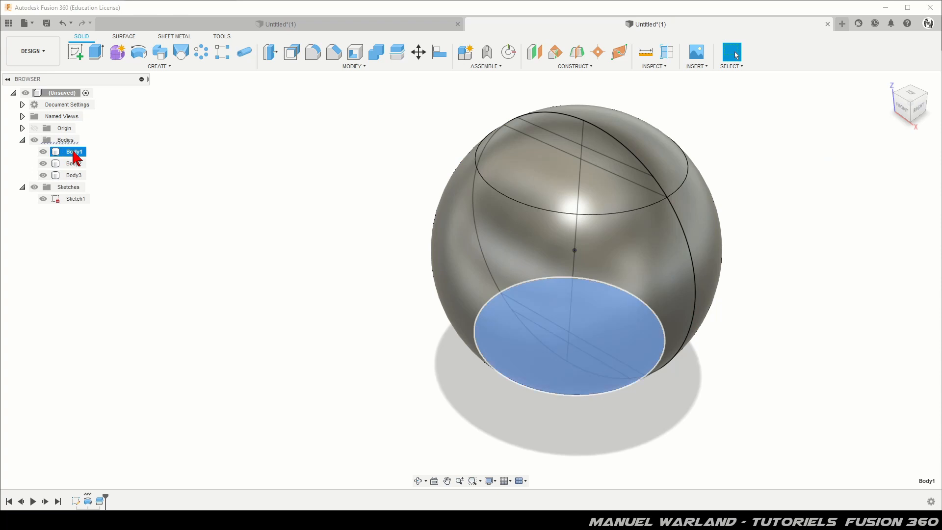
pyautogui.click(68, 164)
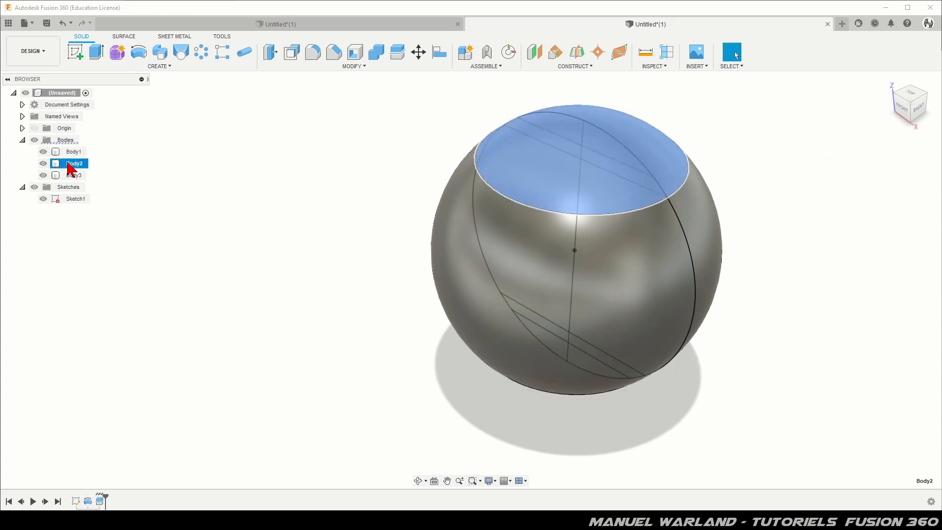
pyautogui.click(186, 255)
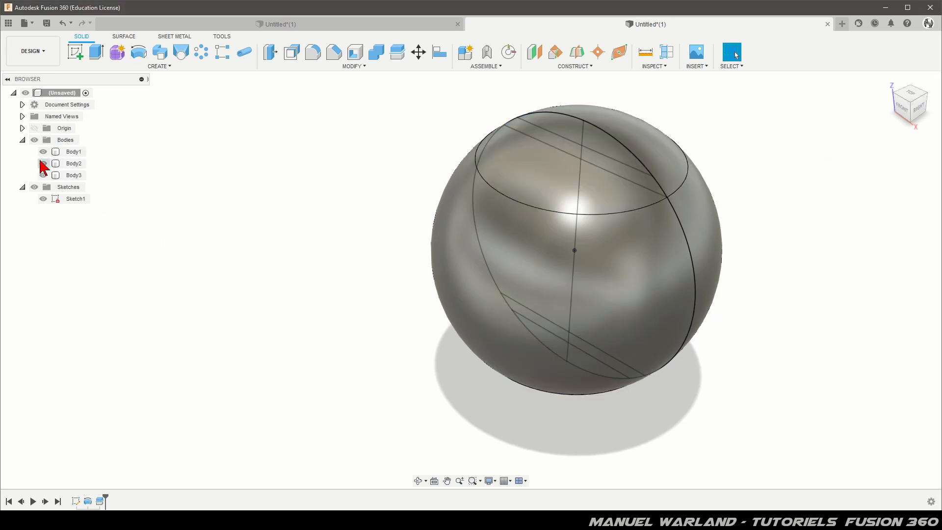
pyautogui.click(43, 163)
pyautogui.click(43, 151)
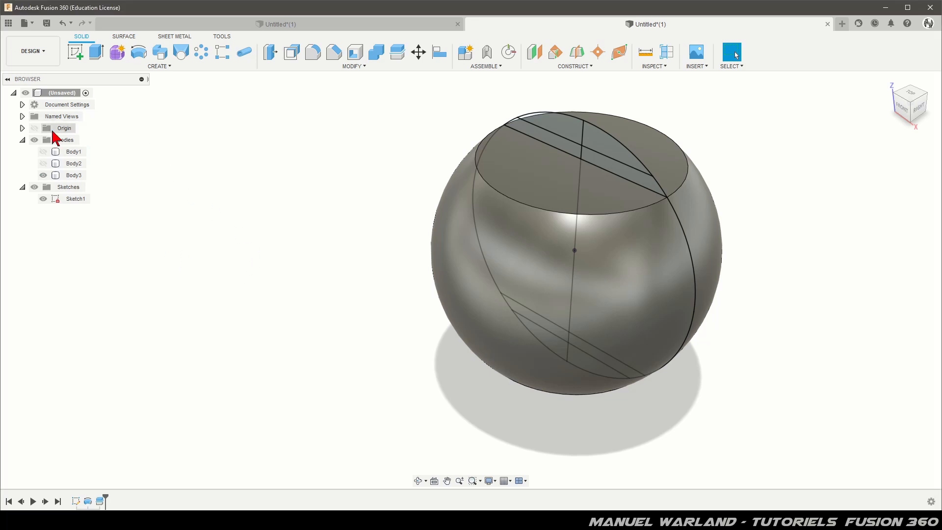
pyautogui.click(43, 199)
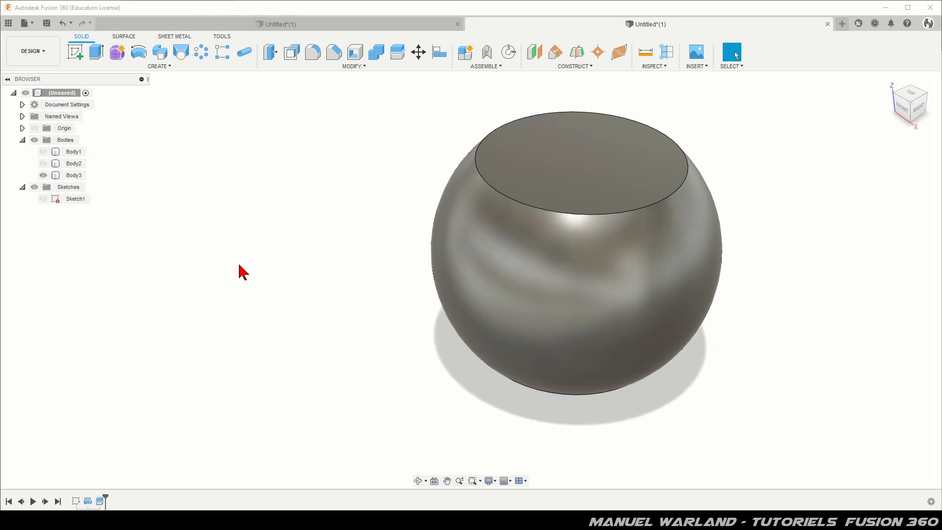
# In a new sketch on the front XZ plane, project the spherical face of Body3 with the projection link on, and hide Body3.
pyautogui.click(75, 51)
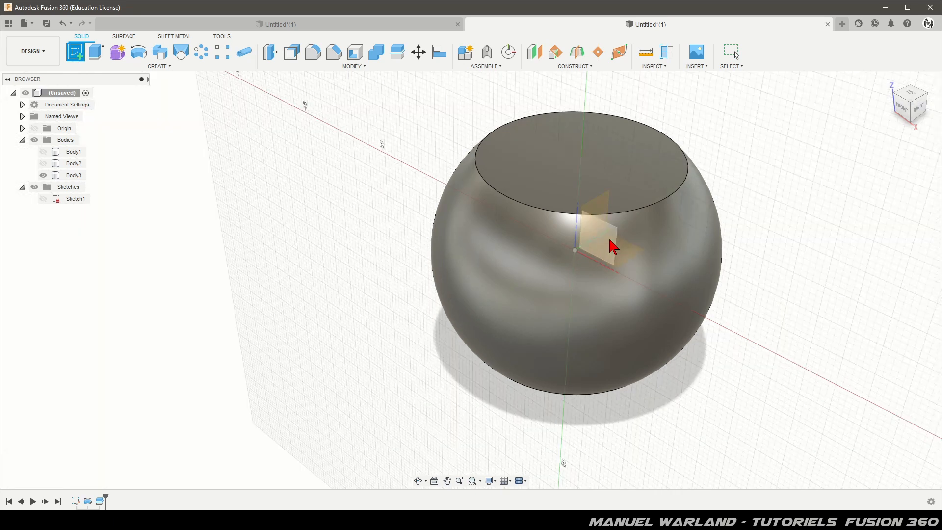
pyautogui.click(613, 247)
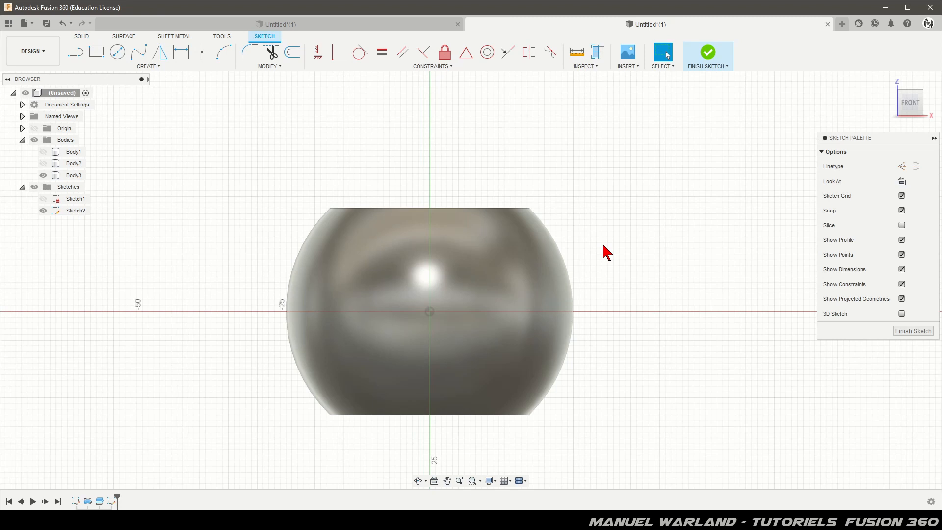
pyautogui.press('p')
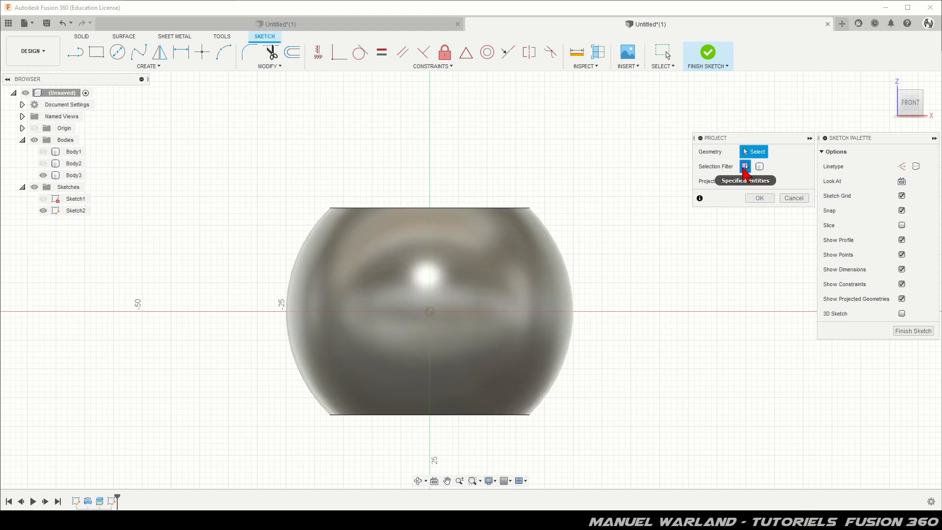
pyautogui.click(421, 303)
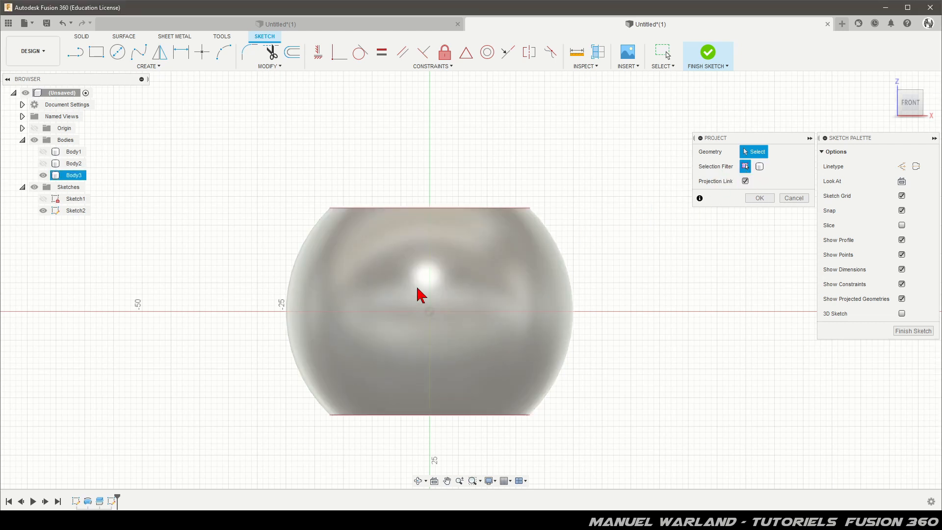
pyautogui.click(414, 292)
pyautogui.click(760, 198)
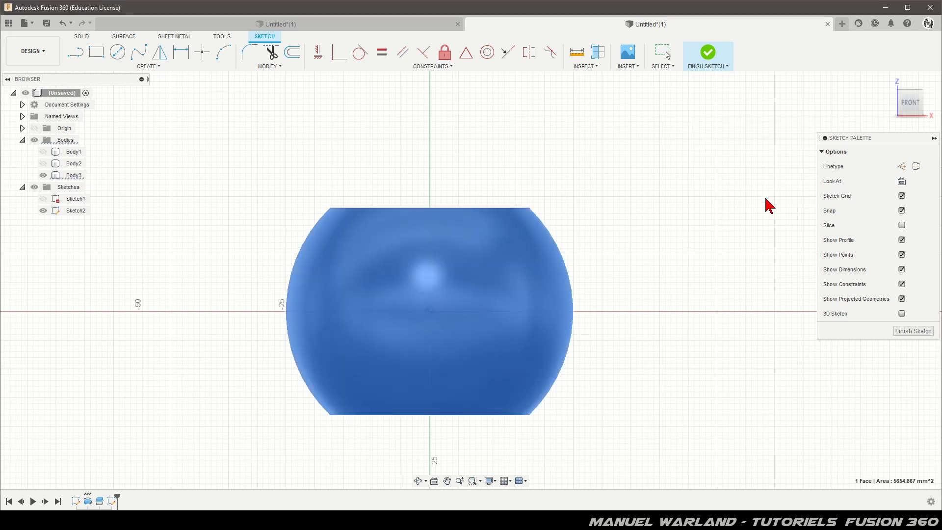
pyautogui.click(44, 176)
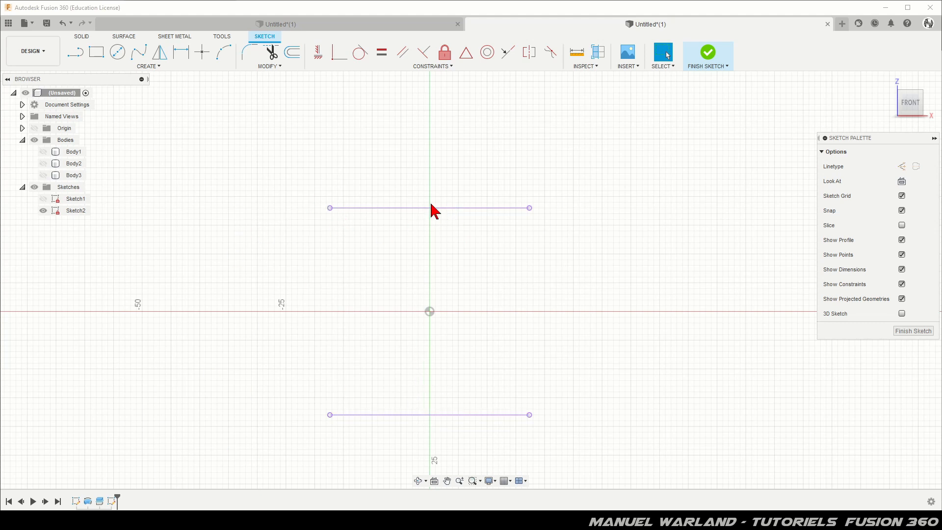
# Draw a slanted line about 69 mm long through the origin, running from below the lower projected line to above the upper one.
pyautogui.click(75, 52)
pyautogui.scroll(-2, 389, 145)
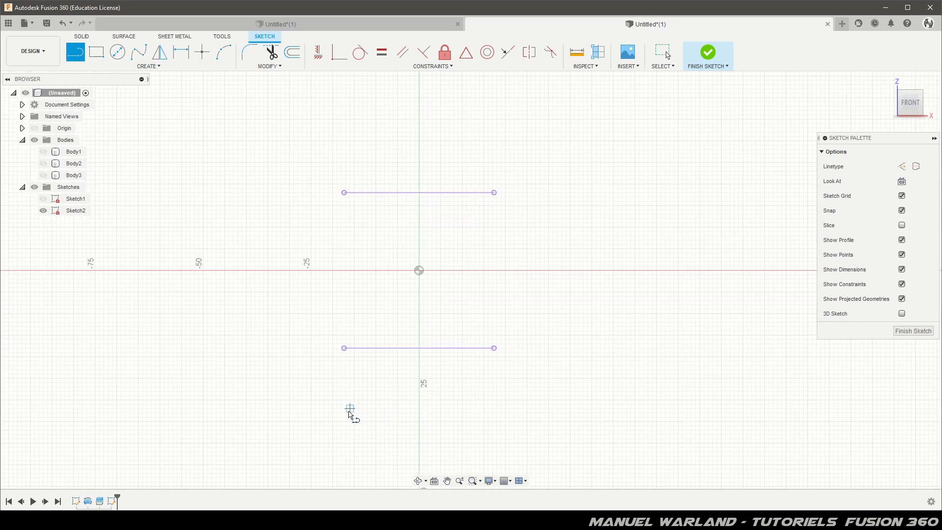
pyautogui.click(351, 404)
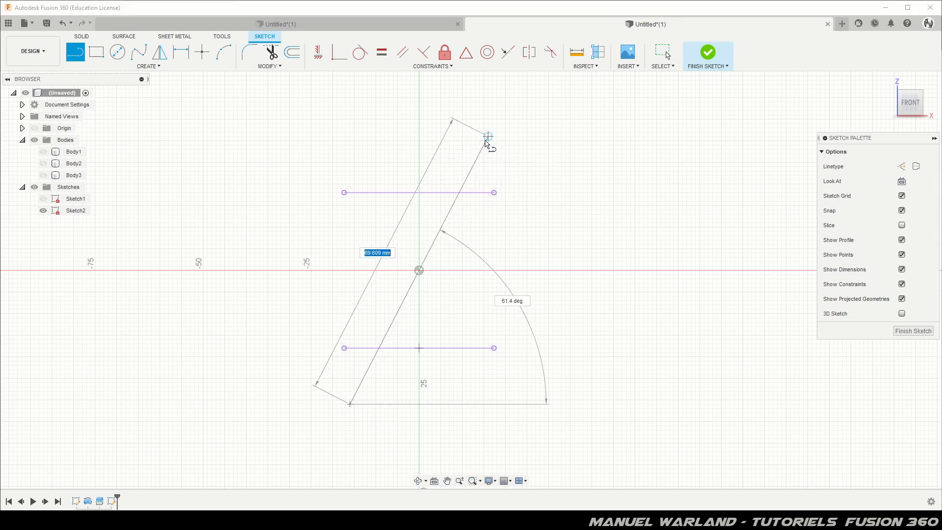
pyautogui.click(484, 136)
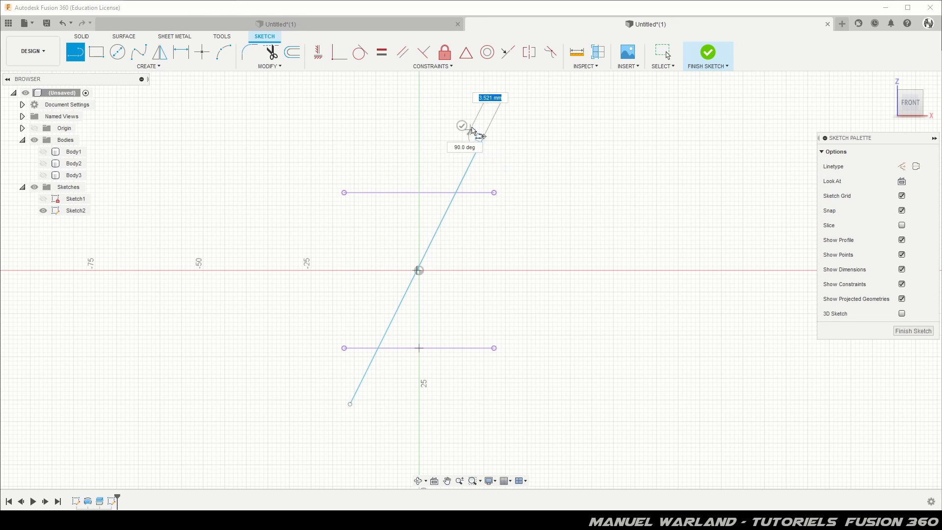
pyautogui.click(483, 137)
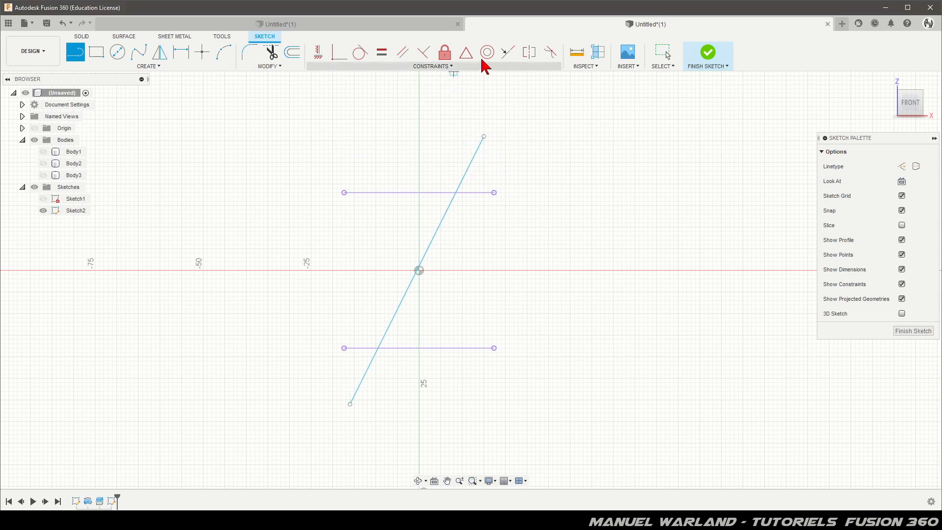
# Apply a midpoint constraint between the slanted line and the sketch origin.
pyautogui.click(466, 54)
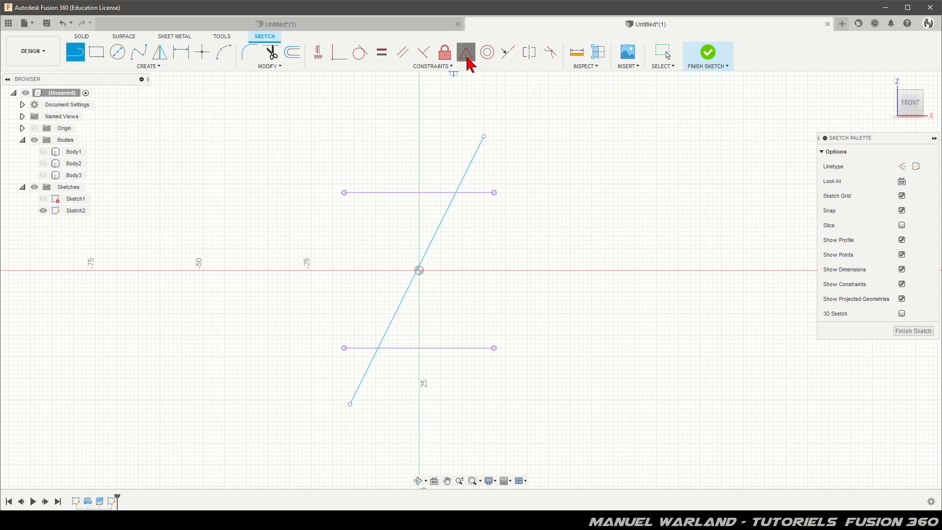
pyautogui.click(433, 239)
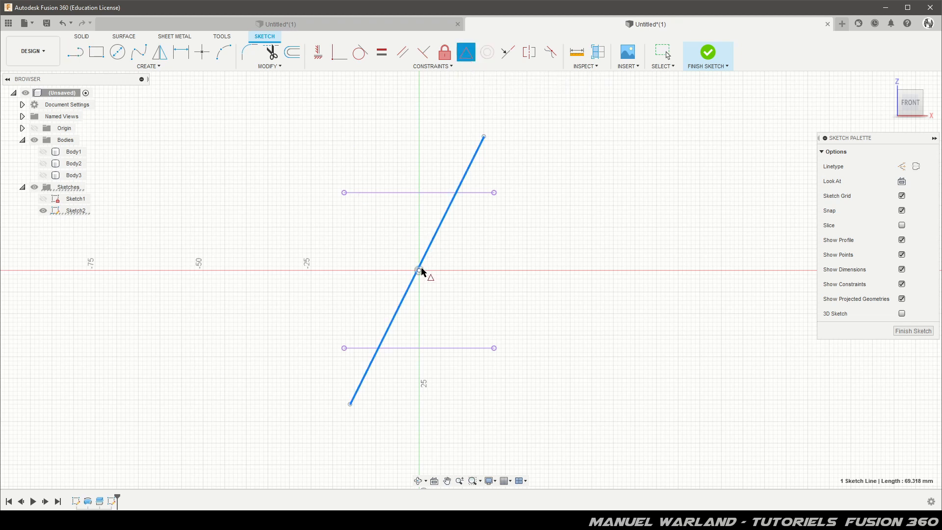
pyautogui.click(419, 271)
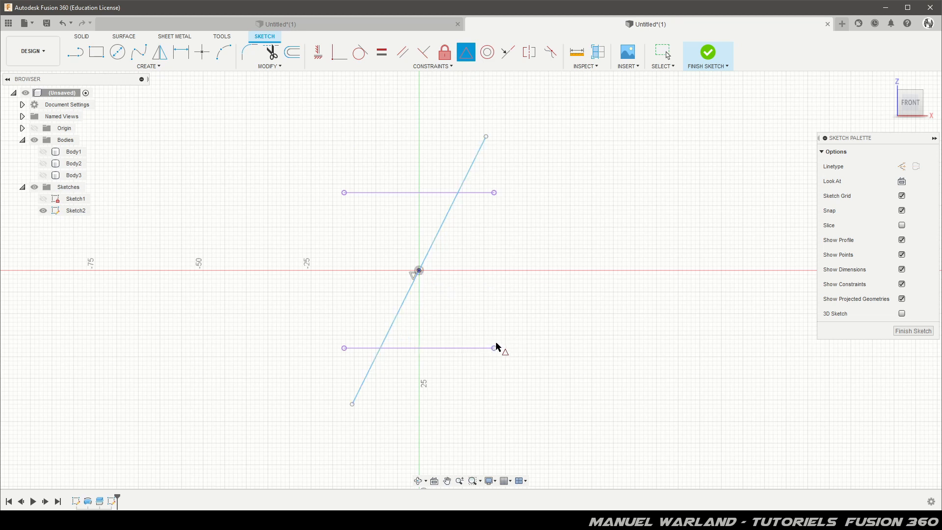
# Dimension the angle between the slanted line and the lower projected line at 68 degrees.
pyautogui.press('d')
pyautogui.click(400, 318)
pyautogui.click(408, 348)
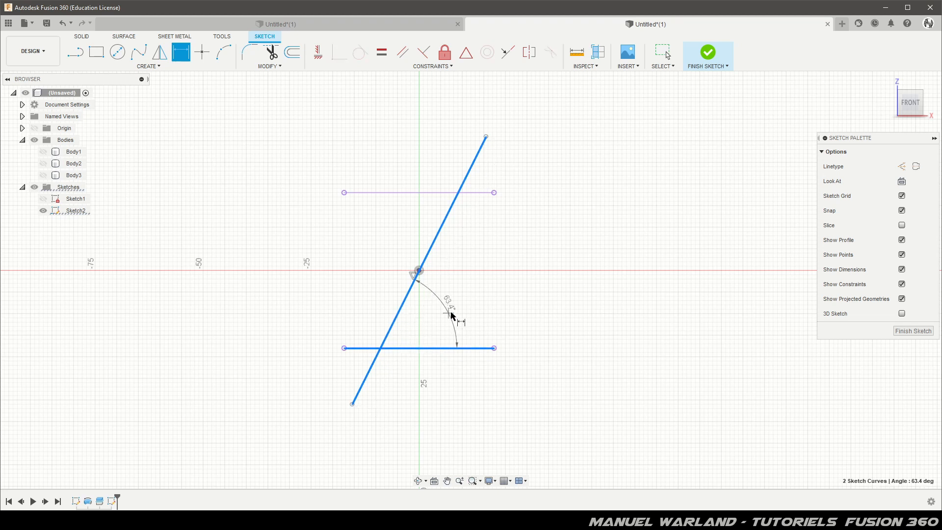
pyautogui.click(464, 316)
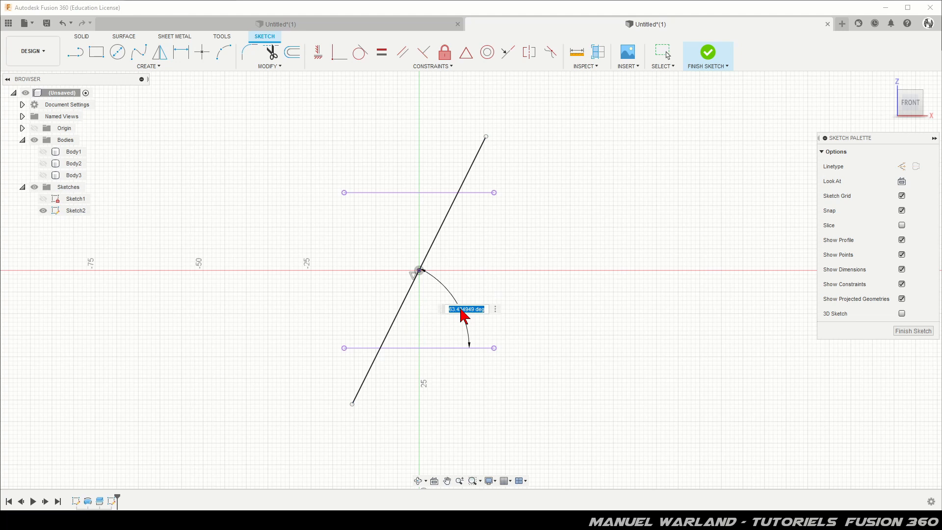
pyautogui.write('68')
pyautogui.press('Return')
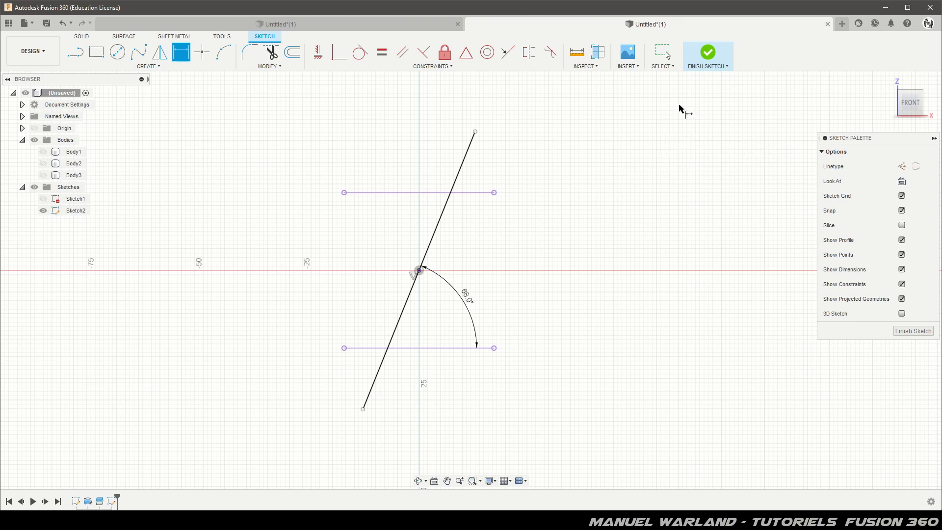
# Show Body1, Body2 and Body3 again and finish the sketch.
pyautogui.click(43, 175)
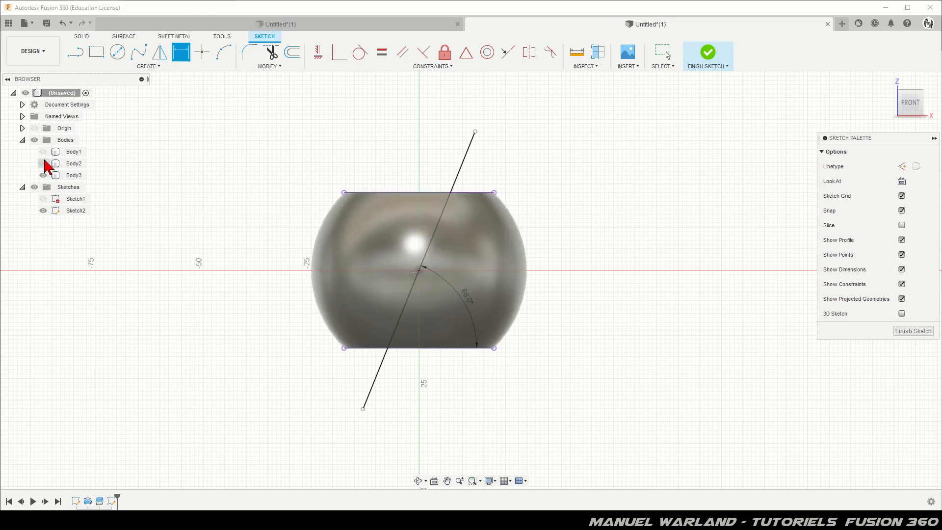
pyautogui.click(43, 163)
pyautogui.click(44, 152)
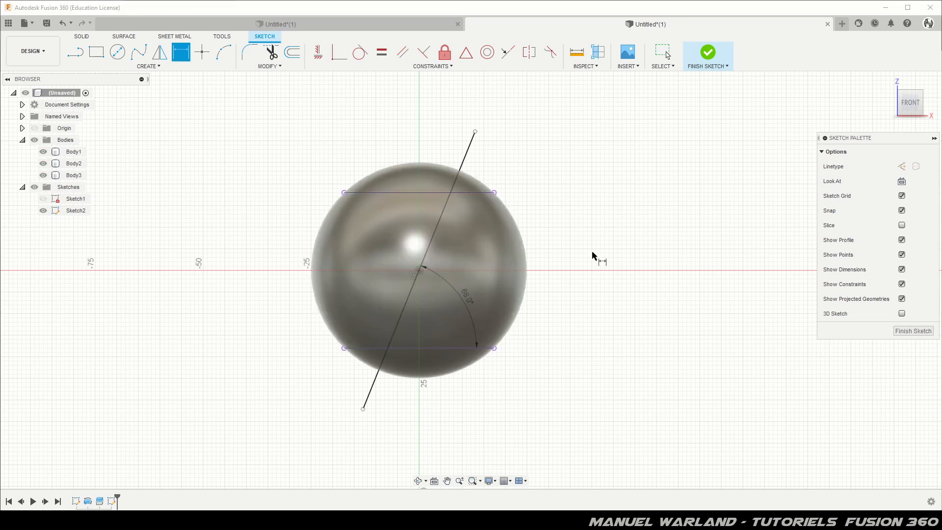
pyautogui.click(913, 331)
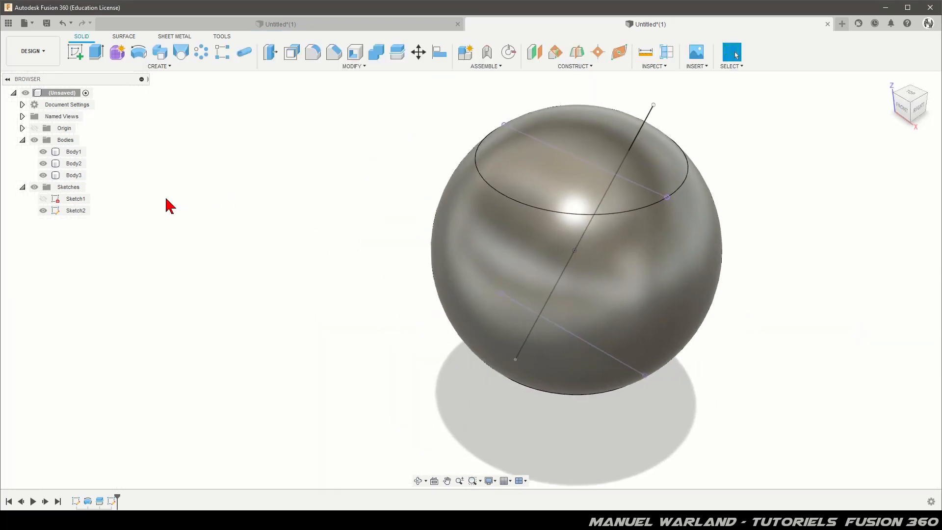
# Extrude the slanted sketch line as a surface by -34 mm to one side, as a new body.
pyautogui.keyDown('shift'); pyautogui.moveTo(364, 357); pyautogui.dragTo(431, 316, button='middle'); pyautogui.keyUp('shift')
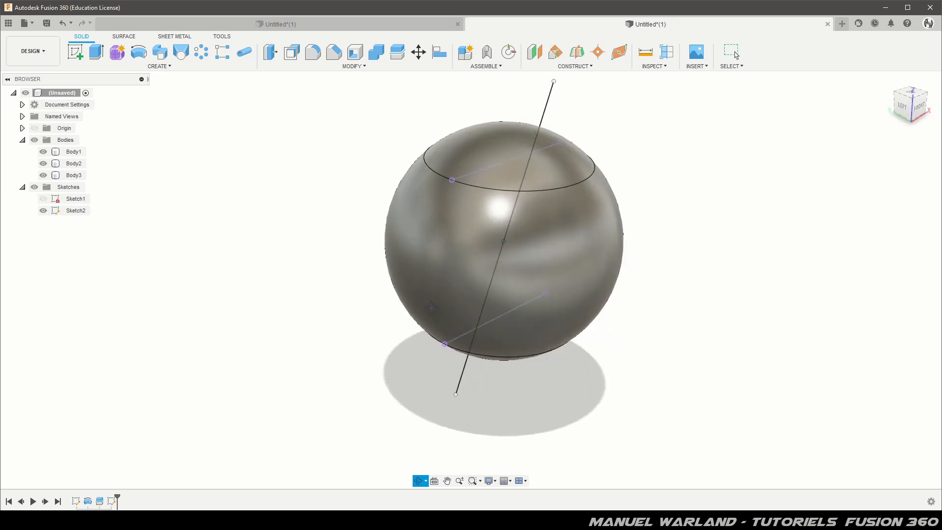
pyautogui.click(126, 37)
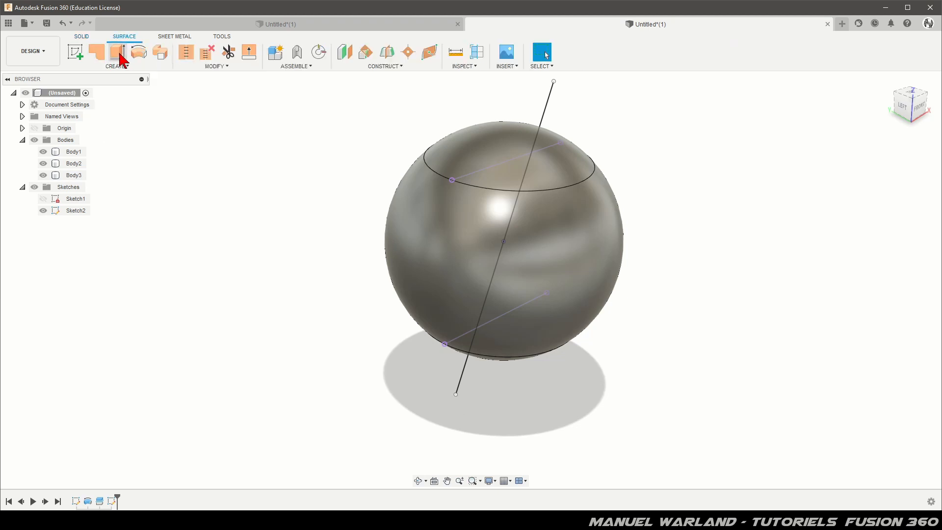
pyautogui.click(119, 56)
pyautogui.click(548, 101)
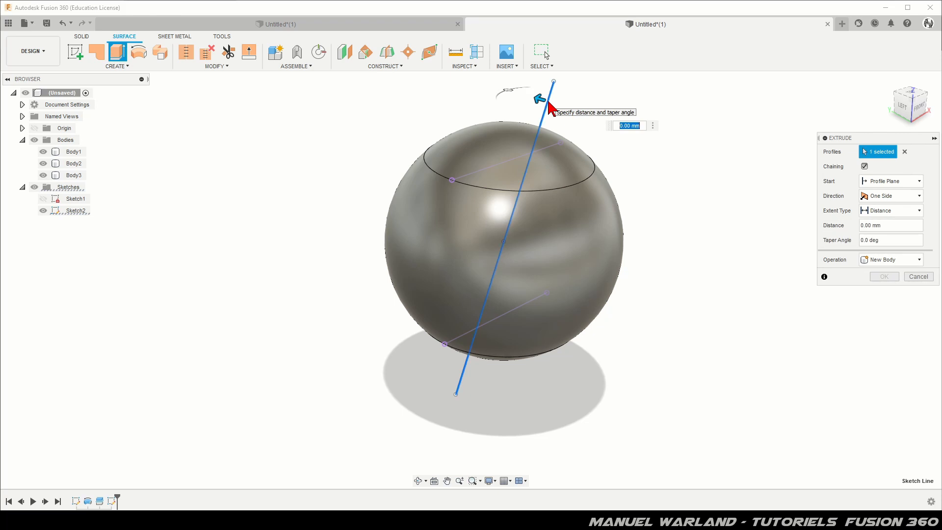
pyautogui.moveTo(539, 98); pyautogui.dragTo(664, 181)
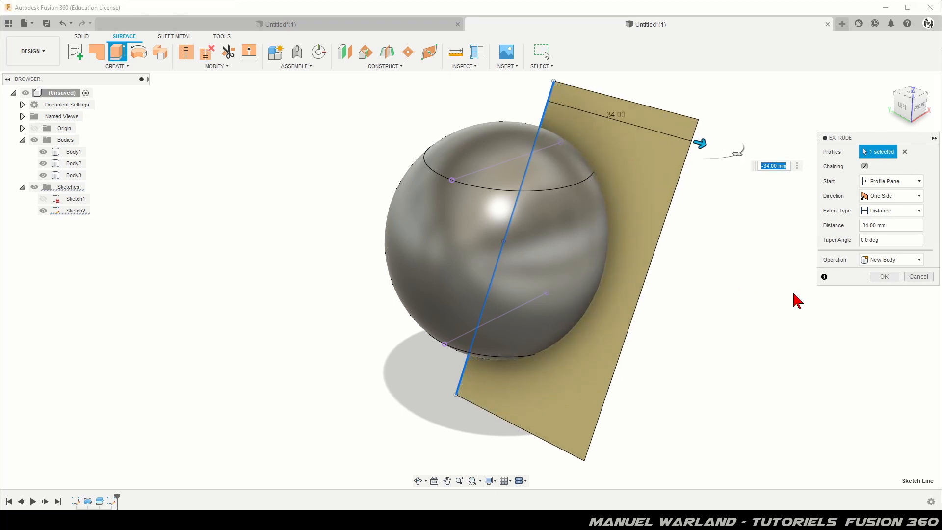
pyautogui.click(884, 277)
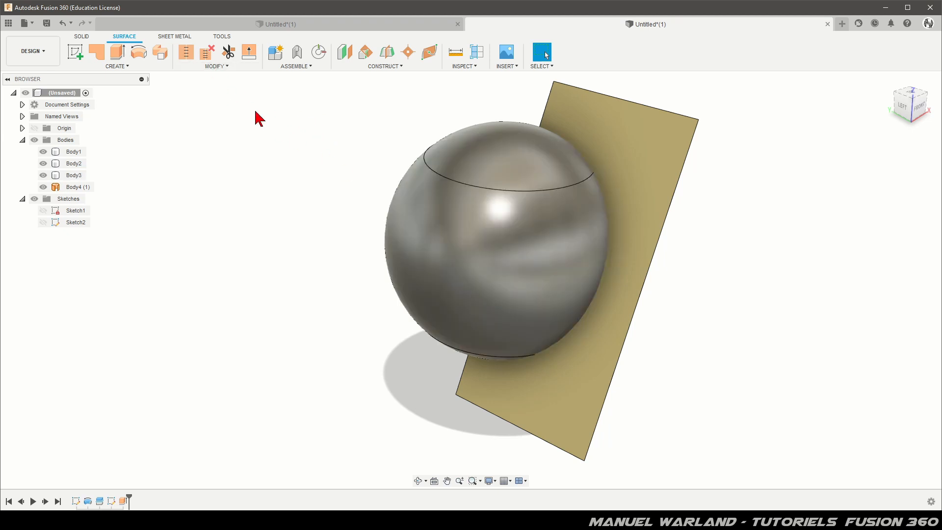
pyautogui.click(216, 66)
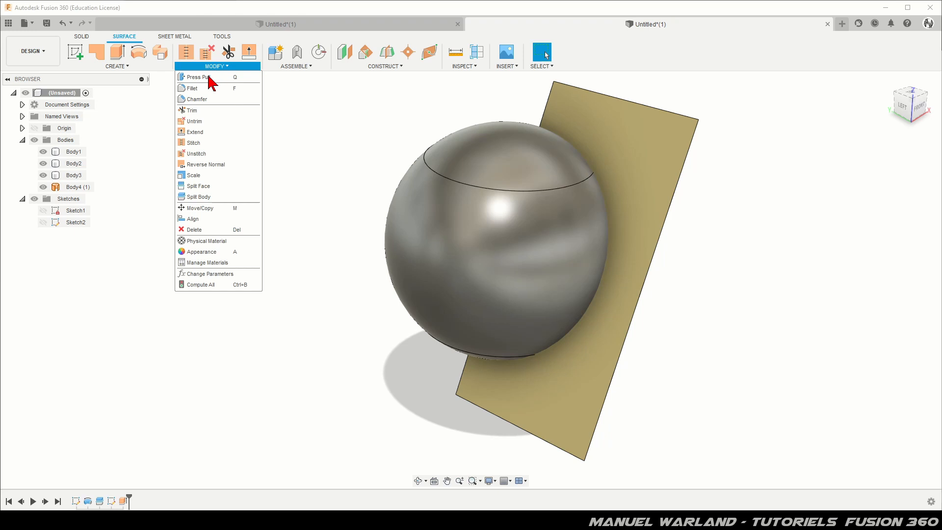
pyautogui.click(199, 197)
pyautogui.click(647, 139)
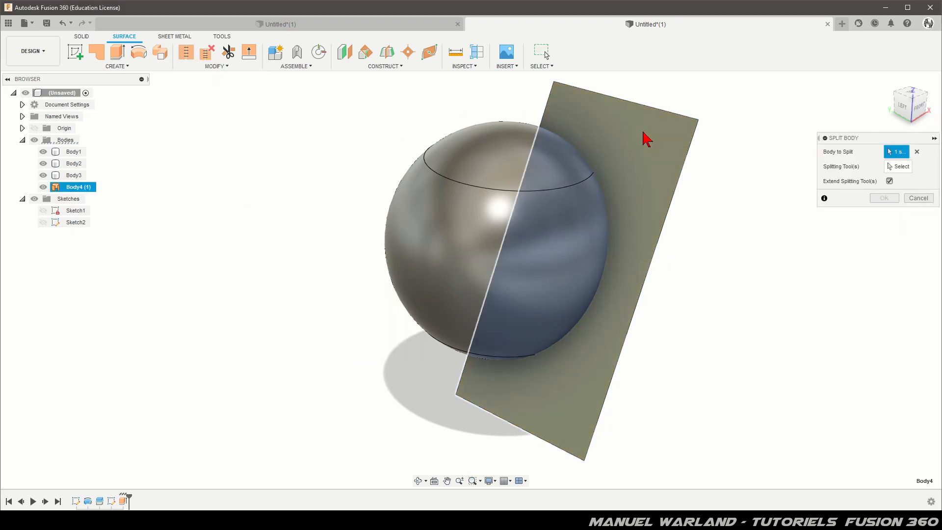
pyautogui.click(408, 238)
pyautogui.moveTo(432, 254)
pyautogui.keyDown('shift'); pyautogui.mouseDown(button='middle')
pyautogui.moveTo(419, 261)
pyautogui.moveTo(420, 253)
pyautogui.mouseUp(button='middle'); pyautogui.keyUp('shift')
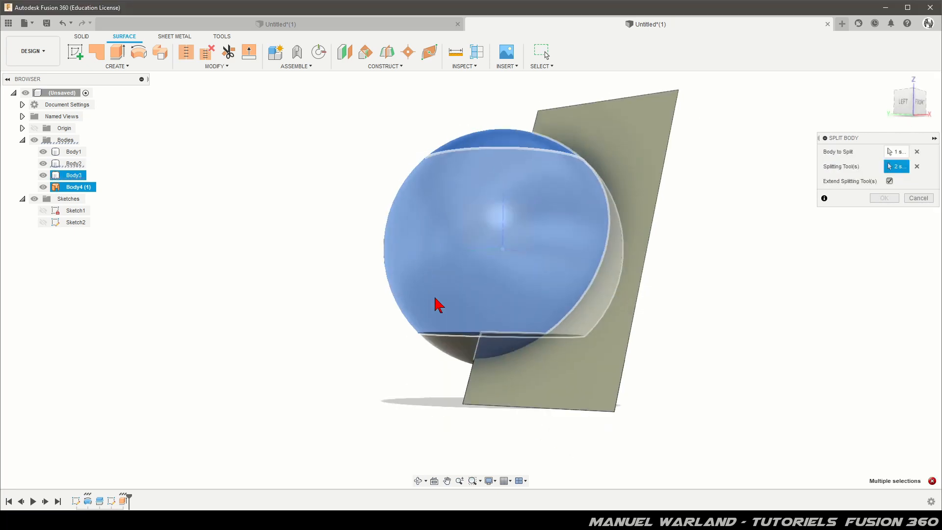
pyautogui.click(452, 348)
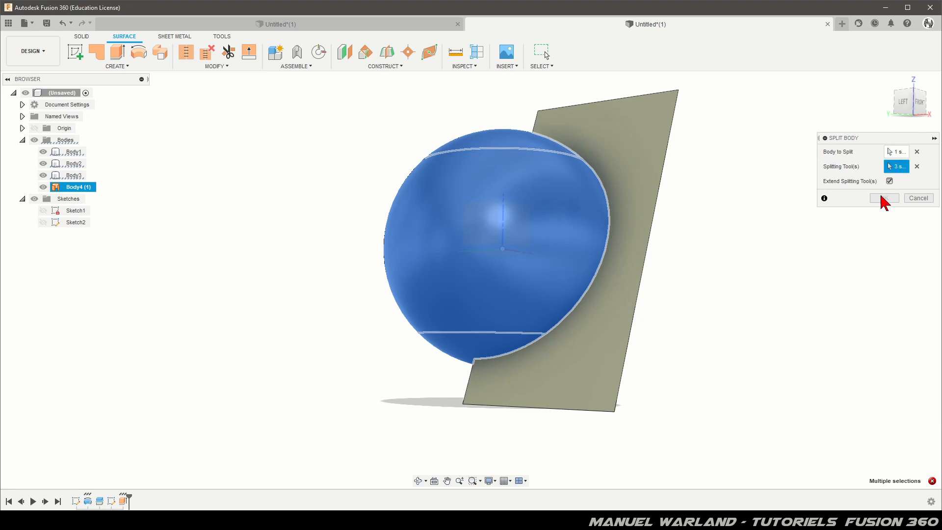
pyautogui.keyDown('shift'); pyautogui.moveTo(724, 250); pyautogui.dragTo(729, 283, button='middle'); pyautogui.keyUp('shift')
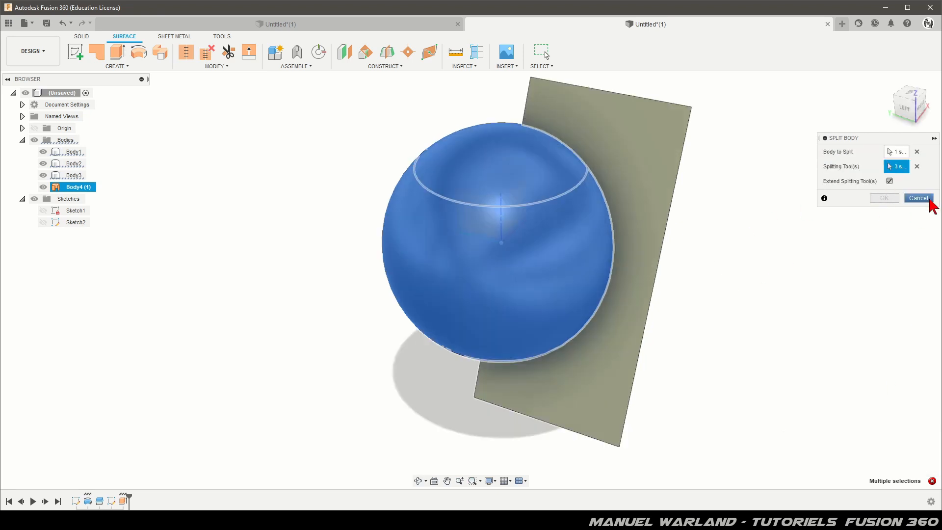
pyautogui.click(929, 199)
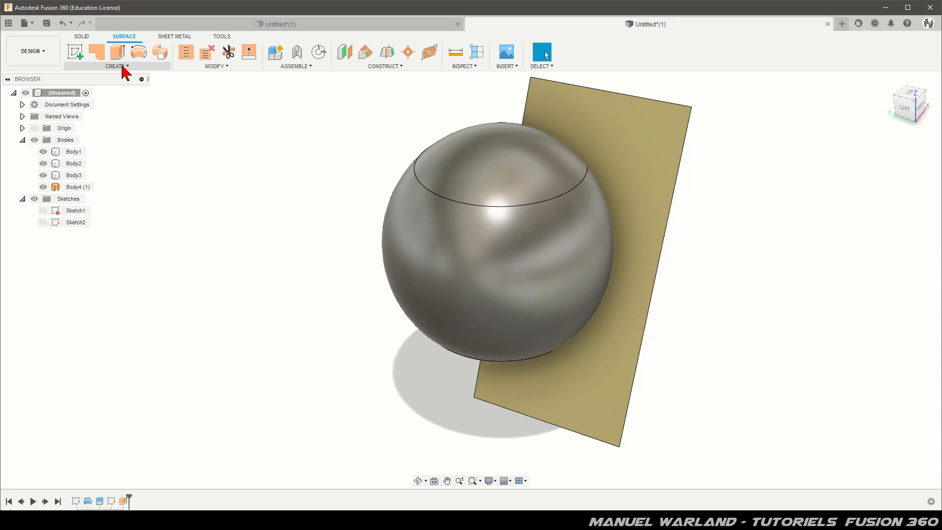
# Offset the spherical faces of the middle body and both caps by 0 mm as a new surface body.
pyautogui.click(122, 67)
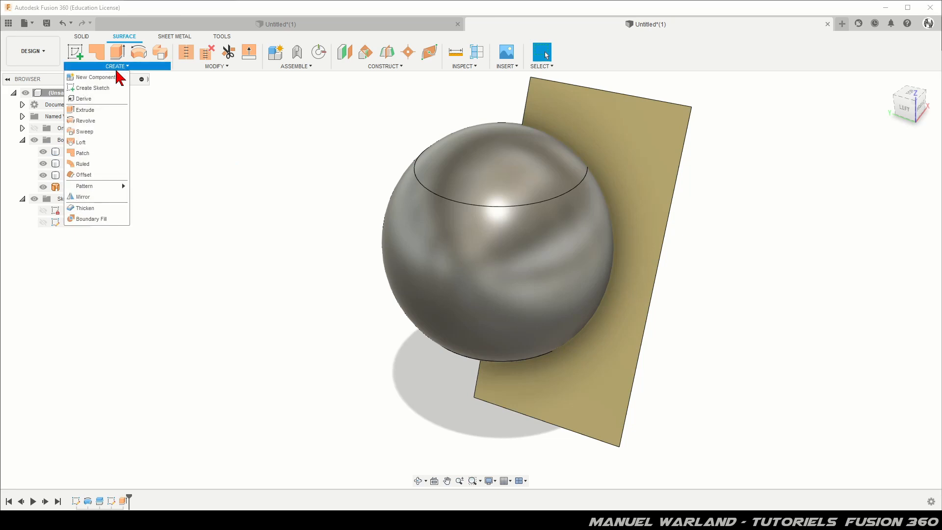
pyautogui.click(83, 175)
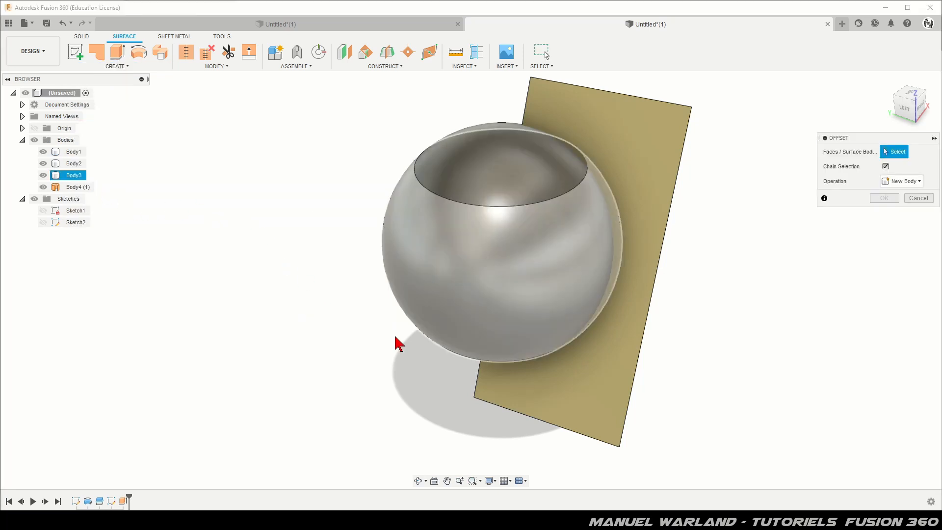
pyautogui.click(522, 171)
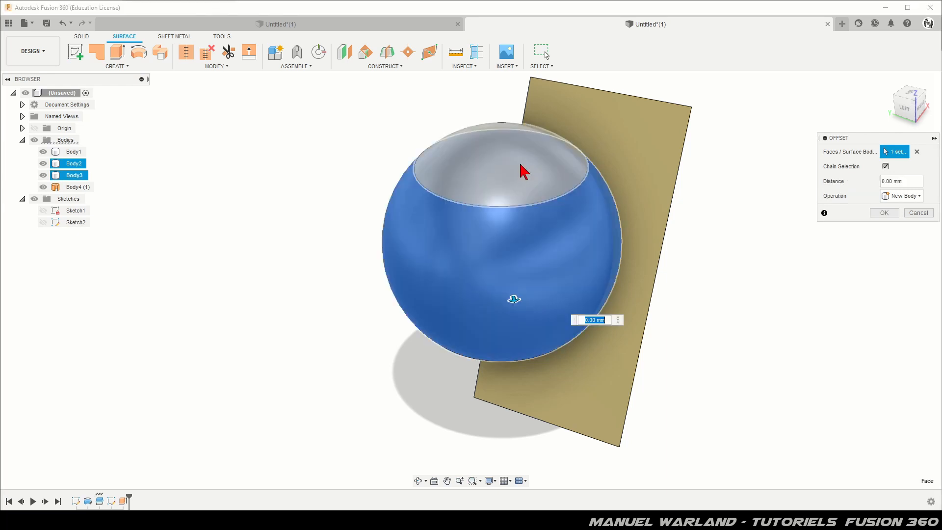
pyautogui.keyDown('shift'); pyautogui.moveTo(454, 260); pyautogui.dragTo(469, 221, button='middle'); pyautogui.keyUp('shift')
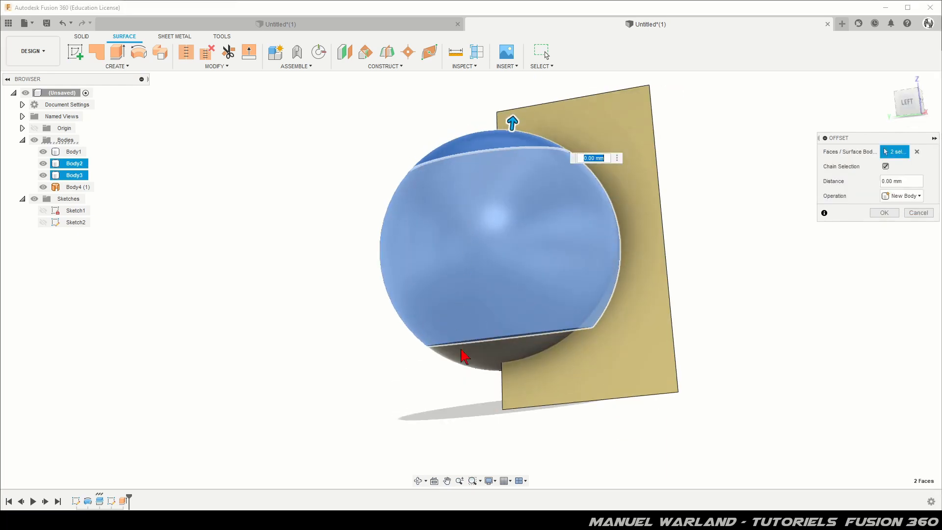
pyautogui.click(489, 357)
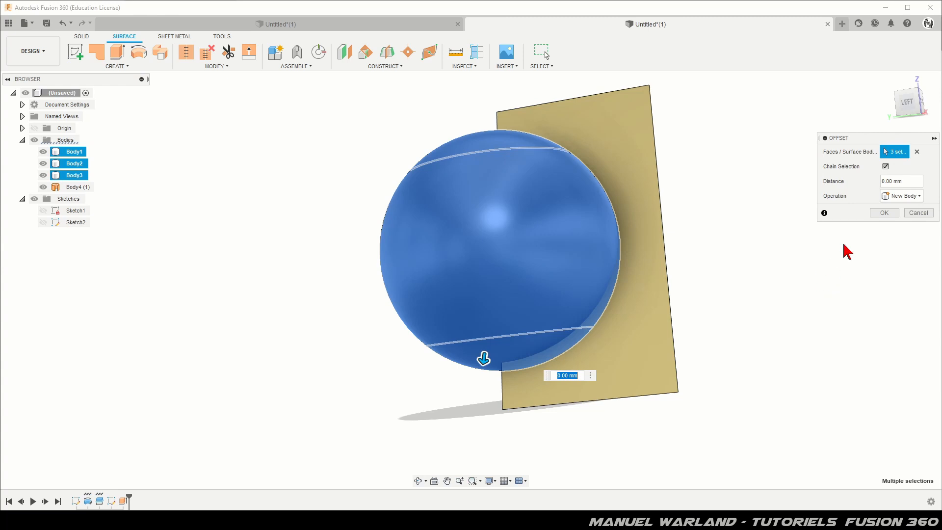
pyautogui.click(884, 213)
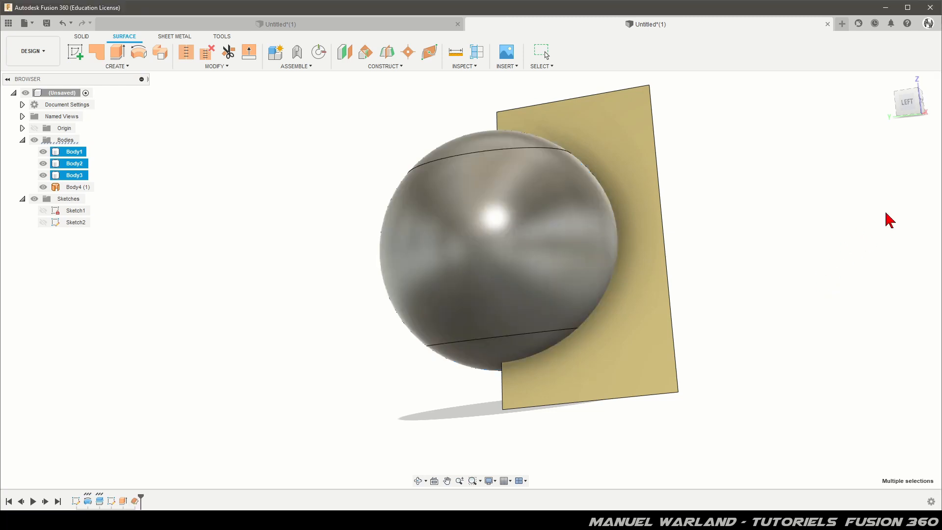
# Hide the three solid bodies Body1, Body2 and Body3, leaving only the surface bodies.
pyautogui.click(43, 152)
pyautogui.click(43, 163)
pyautogui.click(43, 175)
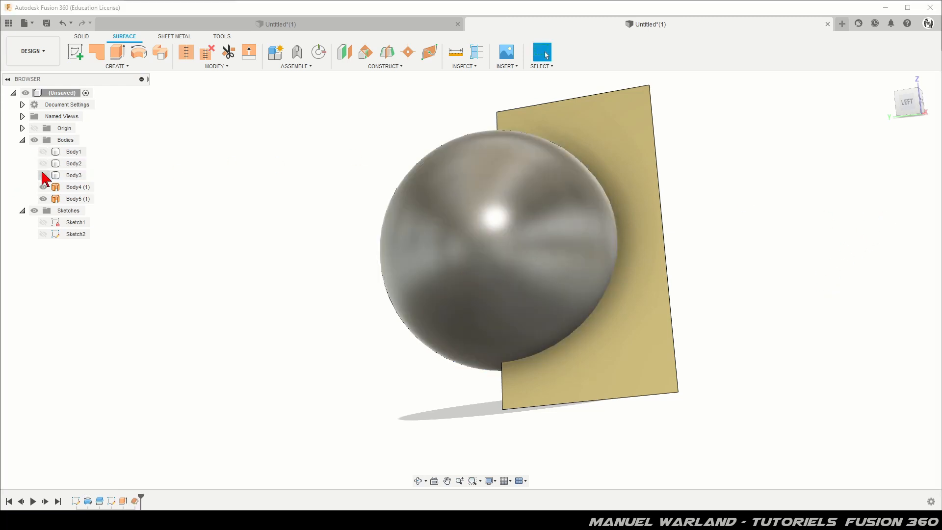
pyautogui.click(448, 319)
# Split the slanted planar surface Body4 using the spherical offset surface as the splitting tool, with Extend Splitting Tool(s) on.
pyautogui.click(206, 69)
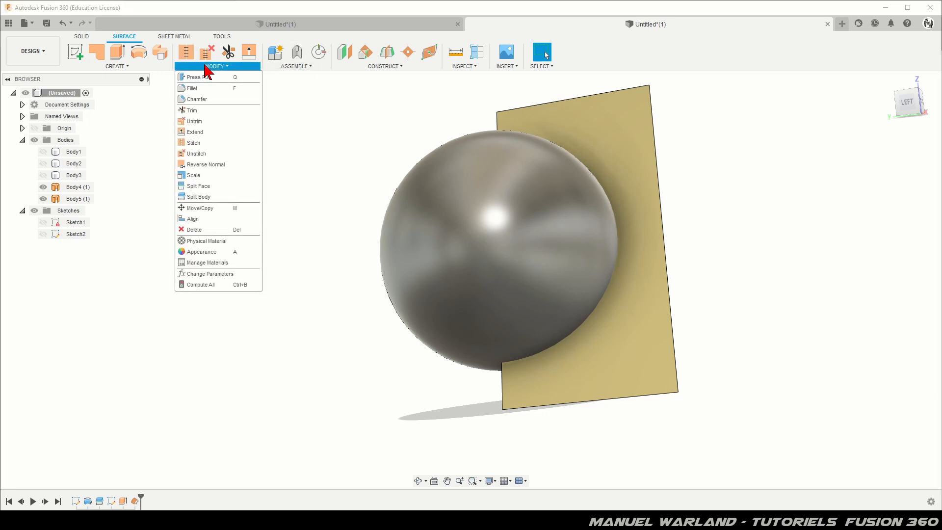
pyautogui.click(197, 198)
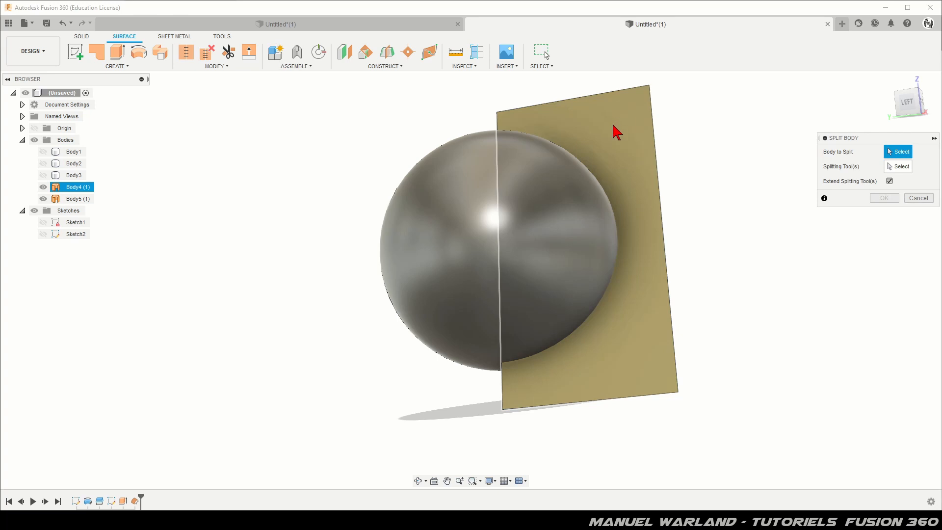
pyautogui.click(624, 130)
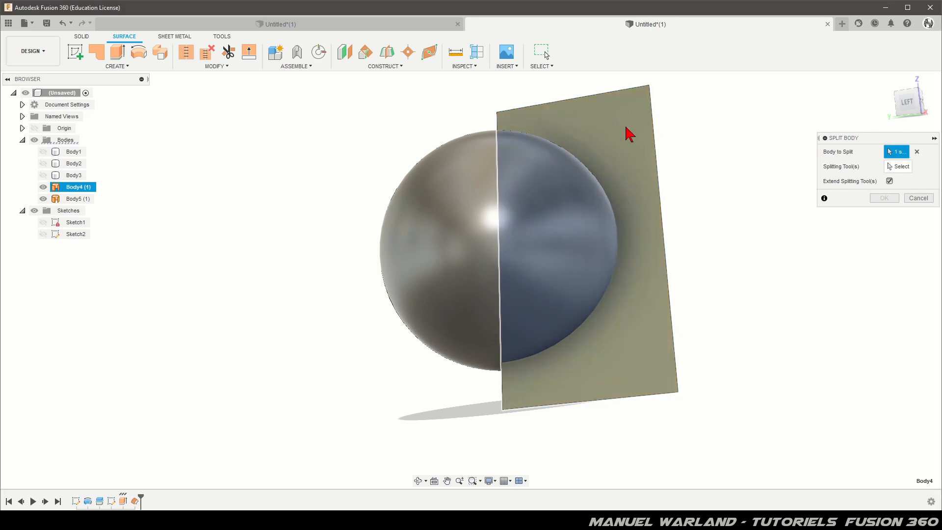
pyautogui.click(898, 167)
pyautogui.click(448, 204)
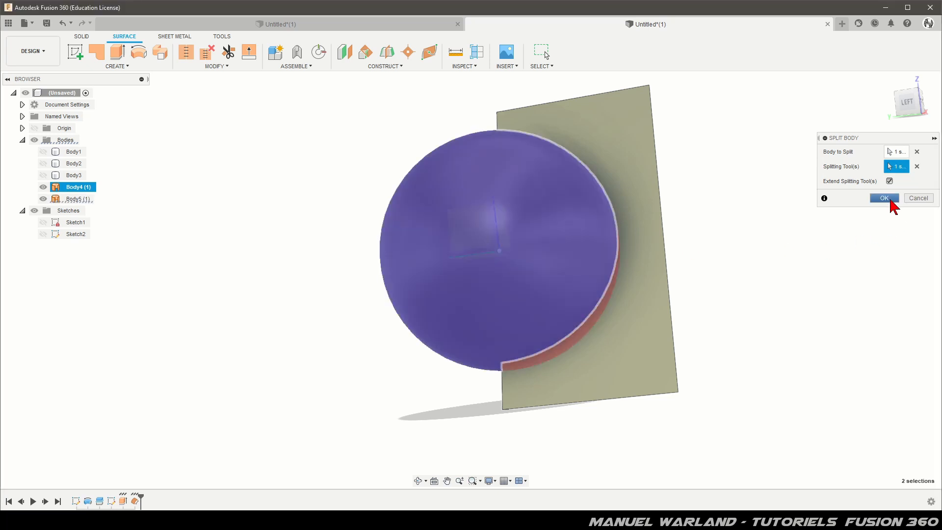
pyautogui.click(884, 198)
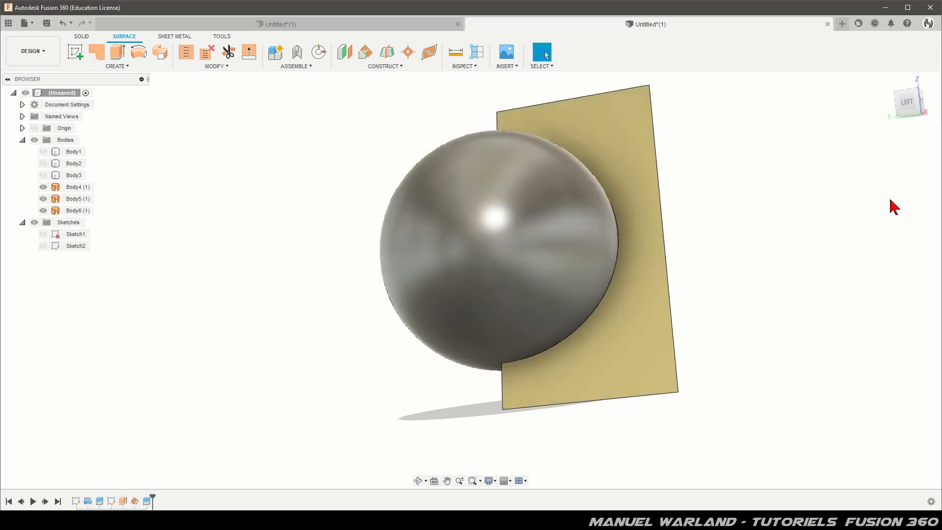
# Hide the spherical surface Body5 and the inner piece Body4, leaving only the slanted surface outside the sphere.
pyautogui.click(43, 210)
pyautogui.click(44, 211)
pyautogui.click(43, 198)
pyautogui.click(43, 187)
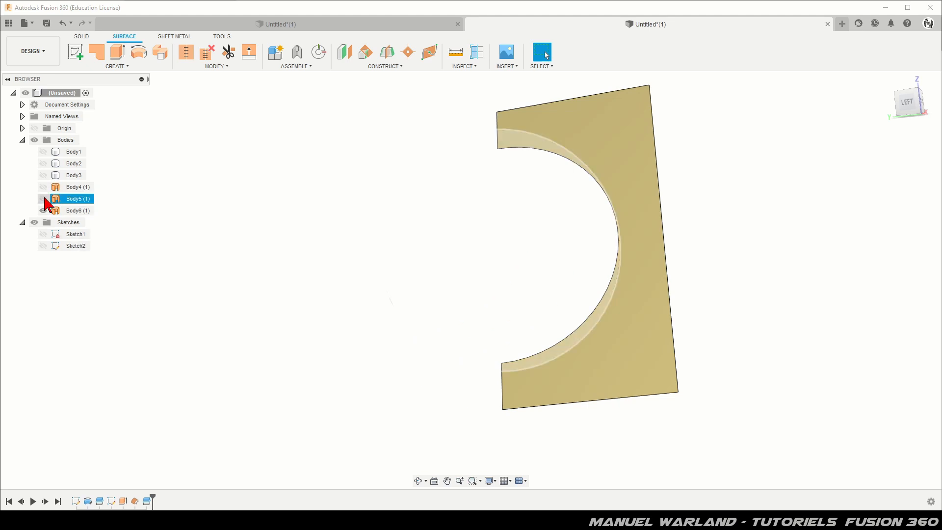
# Create a new sketch on the vertical YZ origin plane.
pyautogui.click(82, 37)
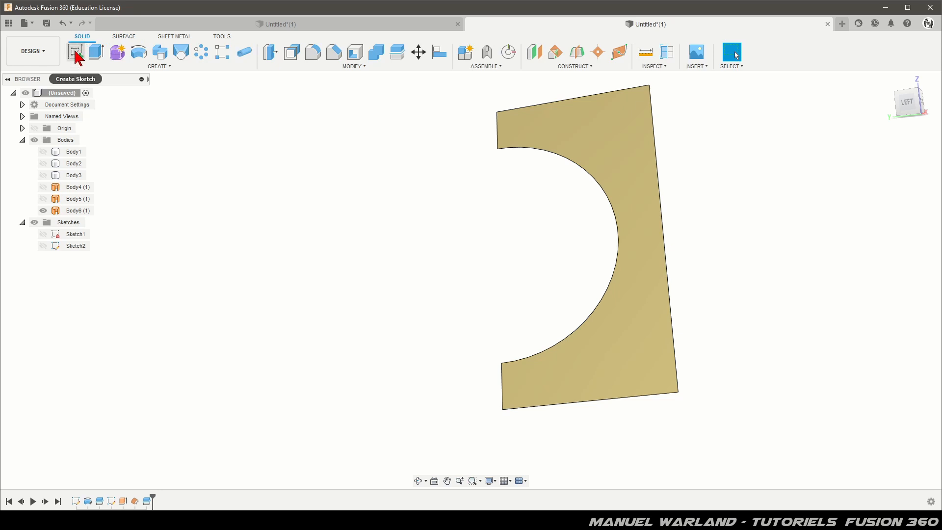
pyautogui.click(75, 52)
pyautogui.keyDown('shift'); pyautogui.moveTo(76, 63); pyautogui.dragTo(302, 310, button='middle'); pyautogui.keyUp('shift')
pyautogui.moveTo(354, 252)
pyautogui.keyDown('shift'); pyautogui.mouseDown(button='middle')
pyautogui.moveTo(311, 332)
pyautogui.moveTo(381, 242)
pyautogui.mouseUp(button='middle'); pyautogui.keyUp('shift')
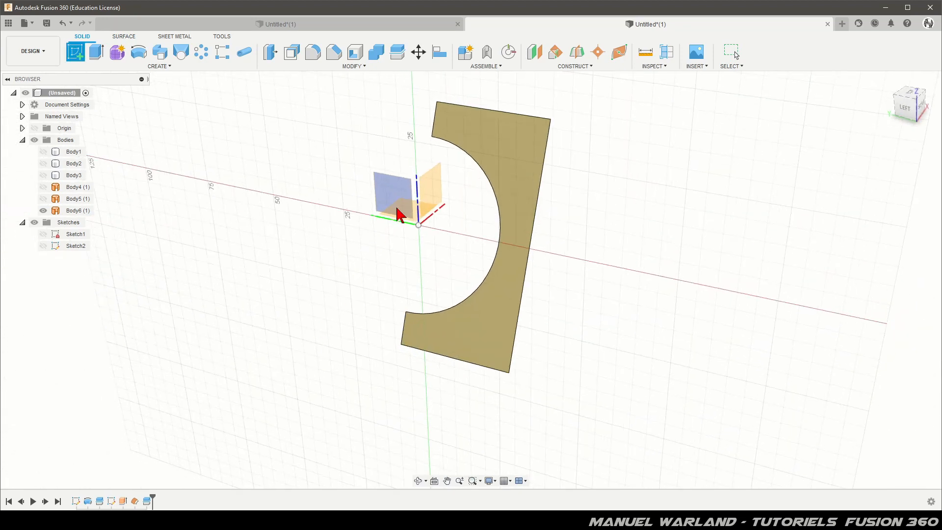
pyautogui.click(398, 189)
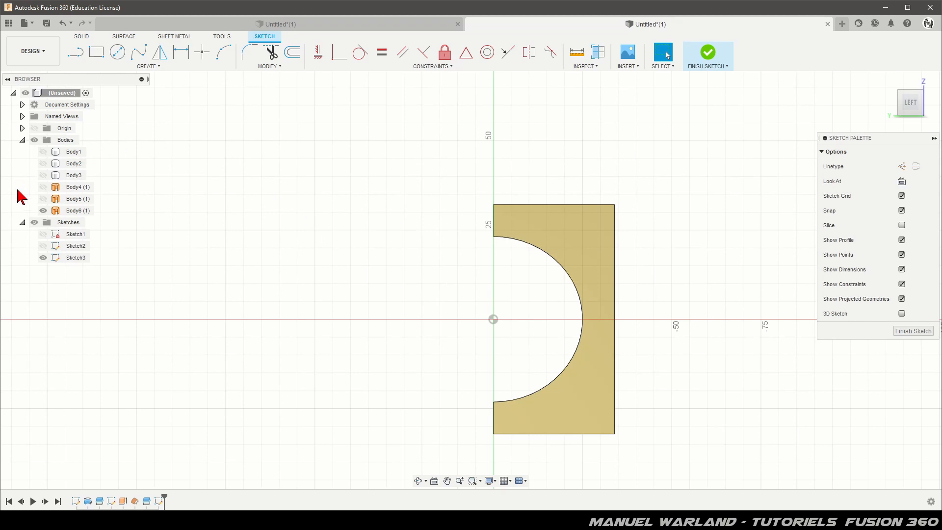
# Include the curved inner edge of the slanted surface as 3D geometry in the sketch and finish the sketch.
pyautogui.click(150, 67)
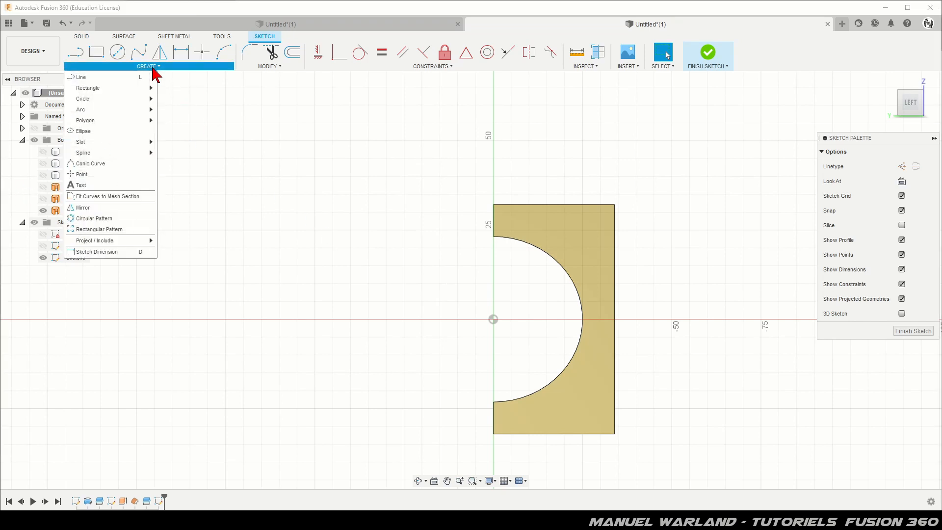
pyautogui.moveTo(79, 241)
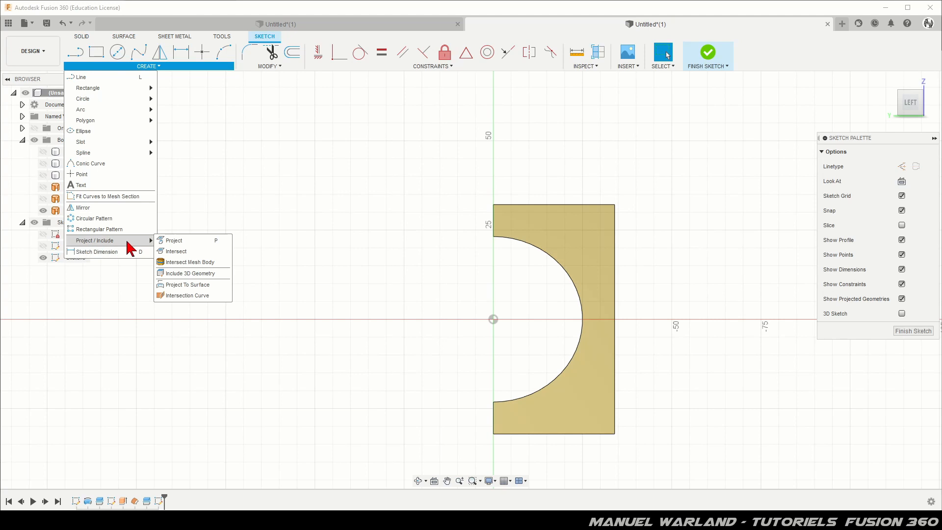
pyautogui.click(213, 275)
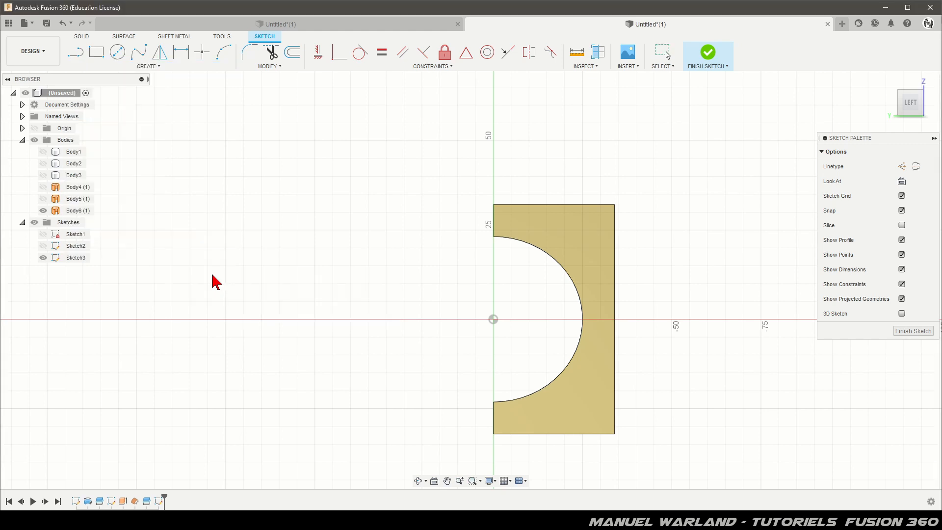
pyautogui.click(510, 240)
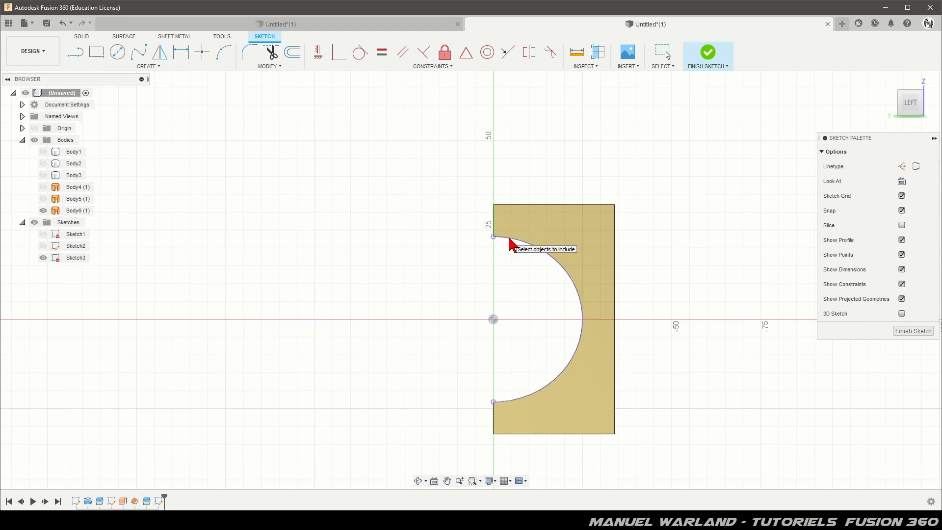
pyautogui.click(909, 332)
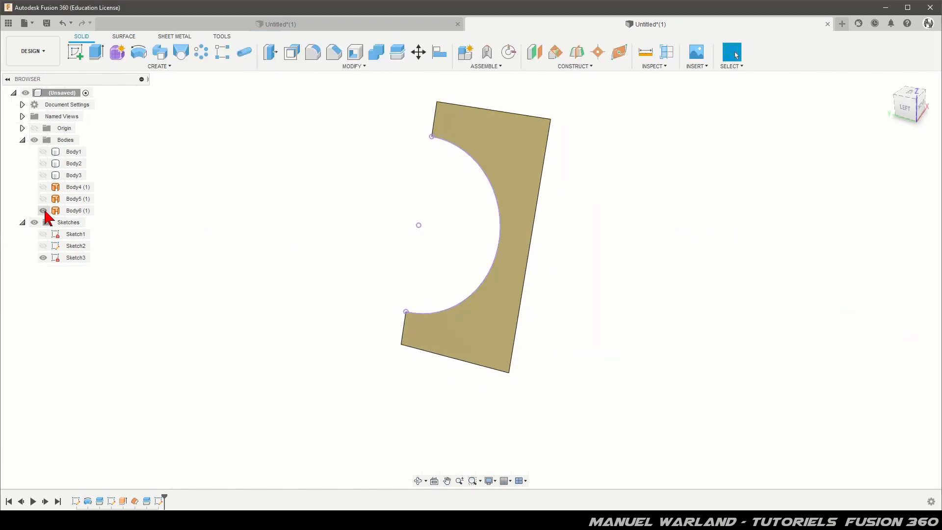
# Hide the slanted surface Body6 and show the solid middle body Body3 alongside the included arc.
pyautogui.click(43, 210)
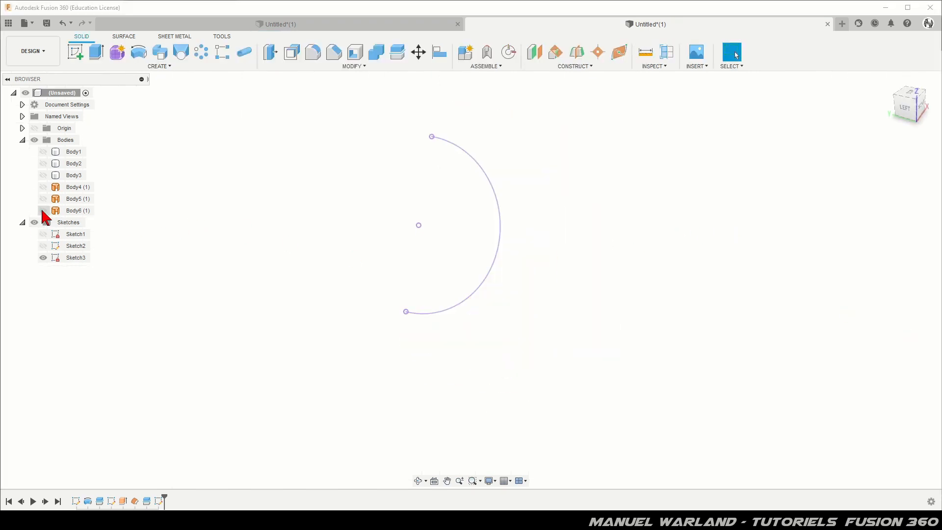
pyautogui.click(43, 164)
pyautogui.click(44, 164)
pyautogui.click(43, 175)
pyautogui.keyDown('shift'); pyautogui.moveTo(221, 268); pyautogui.dragTo(215, 249, button='middle'); pyautogui.keyUp('shift')
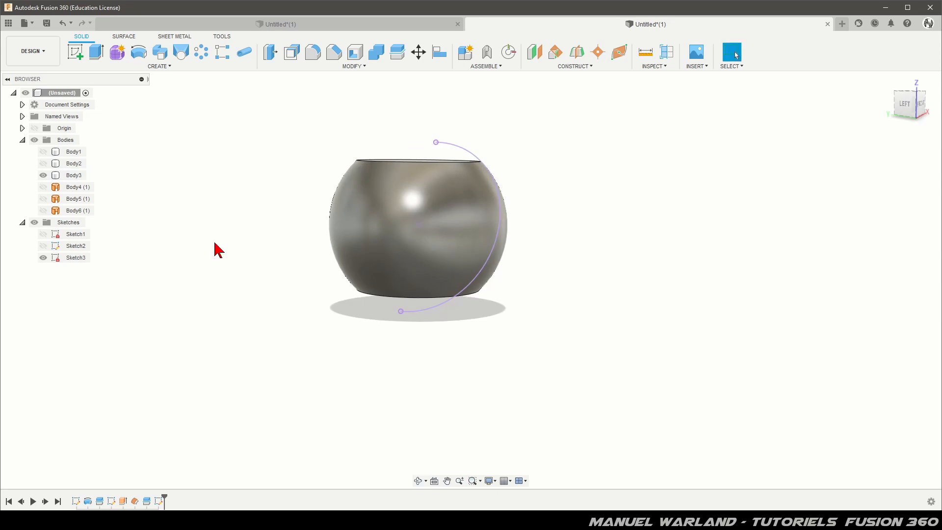
pyautogui.click(493, 217)
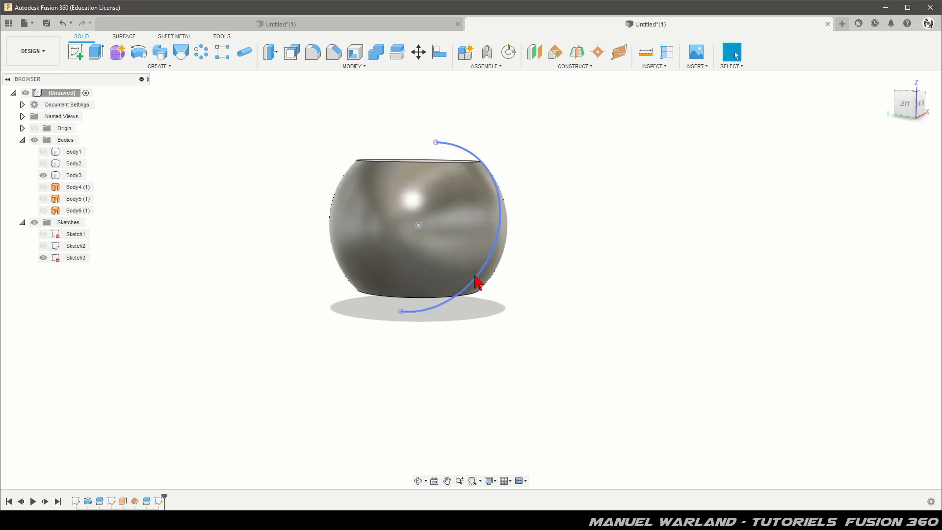
pyautogui.keyDown('shift'); pyautogui.moveTo(429, 332); pyautogui.dragTo(391, 347, button='middle'); pyautogui.keyUp('shift')
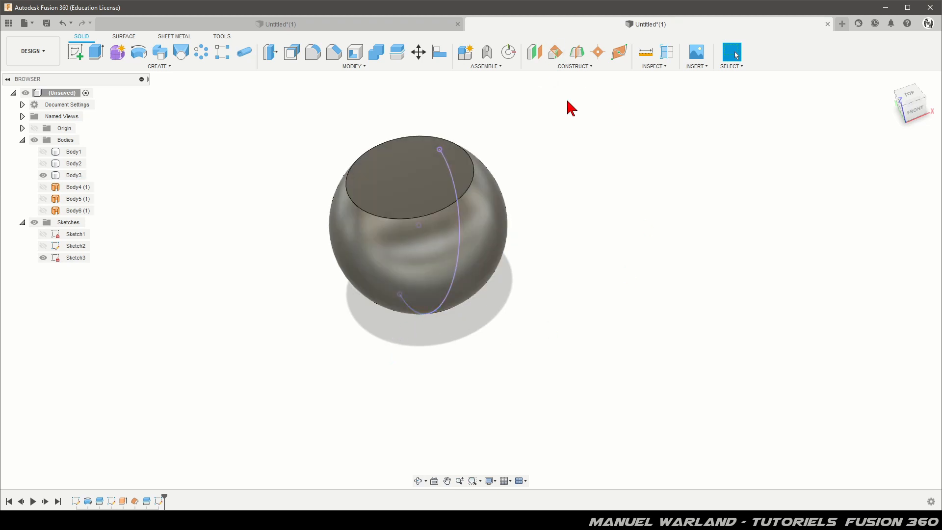
# Create a Plane Along Path on the included arc at its upper end, with proportional distance 0.00 and Tangent Chain on.
pyautogui.click(619, 53)
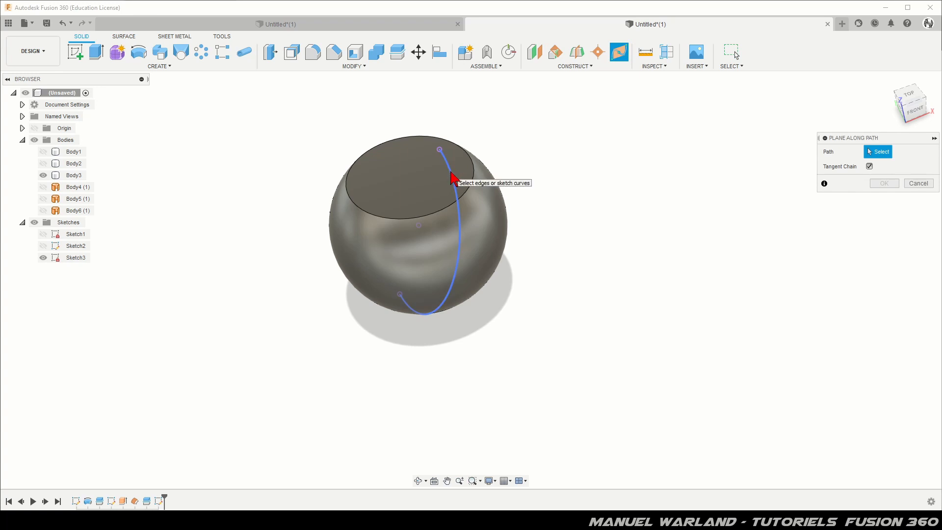
pyautogui.click(454, 181)
pyautogui.moveTo(454, 182); pyautogui.dragTo(446, 142)
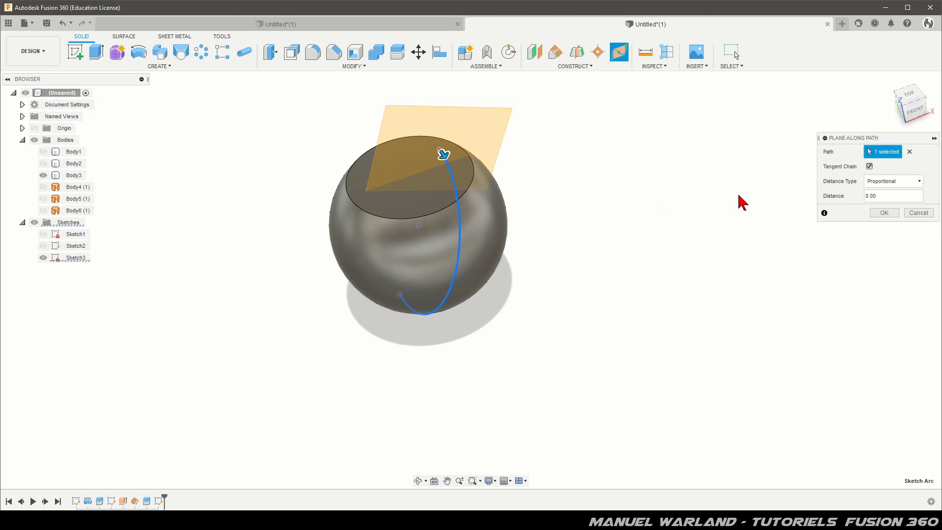
pyautogui.click(886, 212)
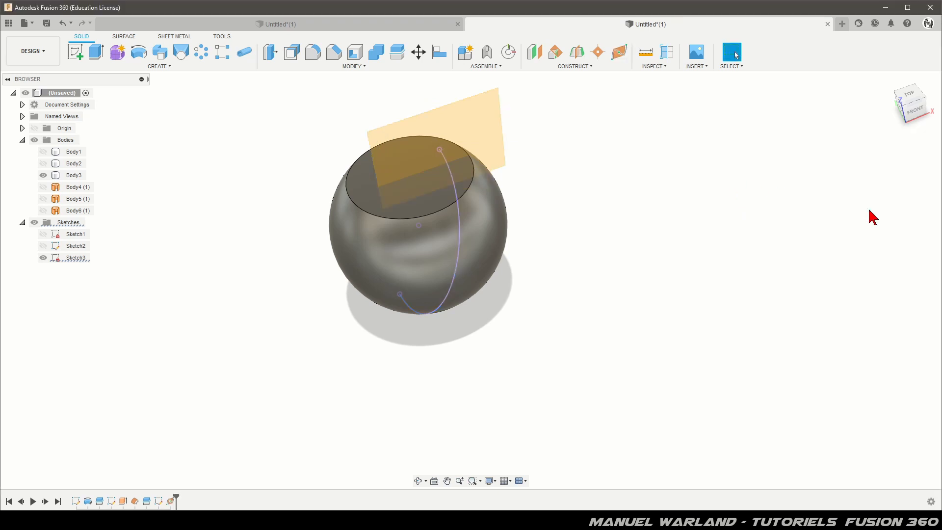
# Start a sketch on the new path plane and project the arc's end point and its slanted edge-on line with Projection Link on.
pyautogui.keyDown('shift'); pyautogui.moveTo(532, 332); pyautogui.dragTo(639, 339, button='middle'); pyautogui.keyUp('shift')
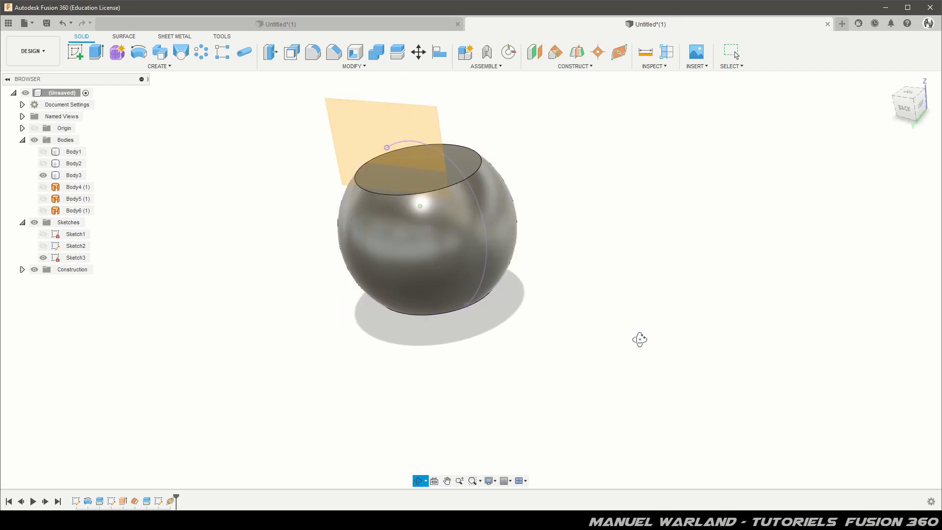
pyautogui.click(362, 132)
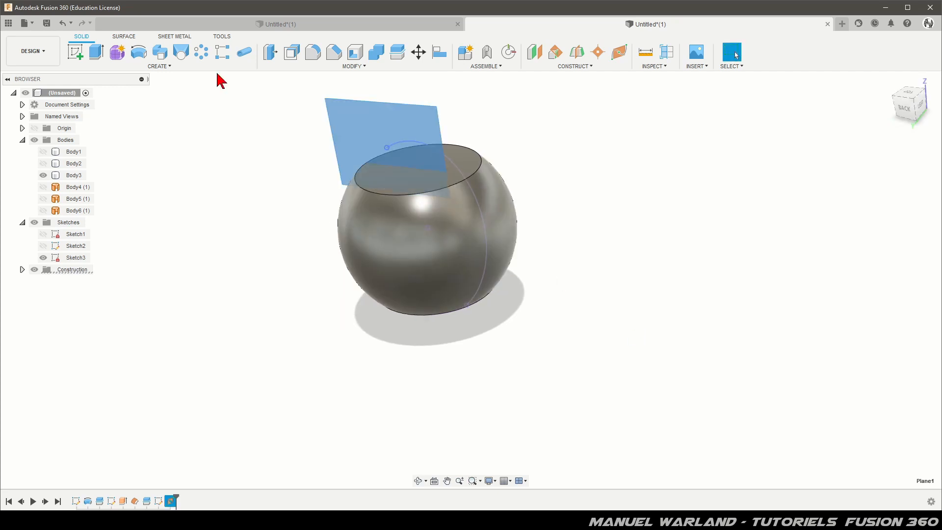
pyautogui.click(75, 53)
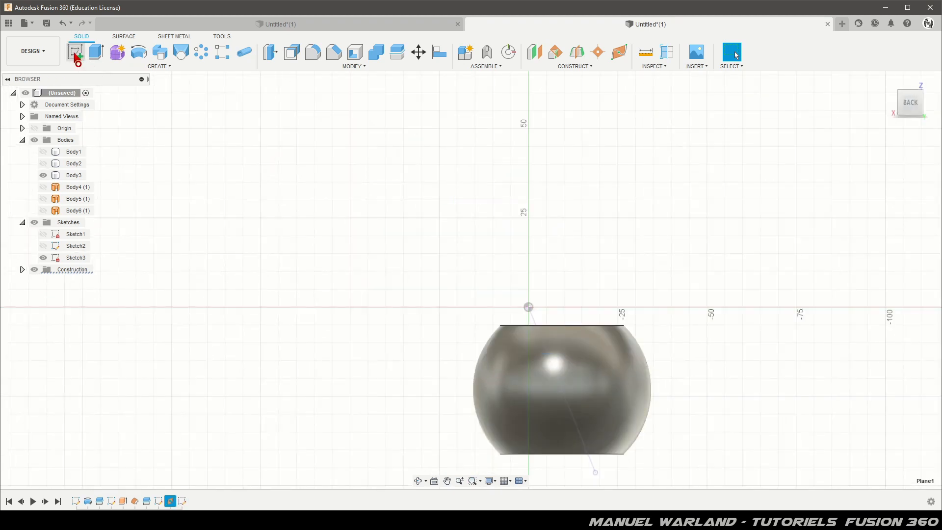
pyautogui.scroll(6, 593, 347)
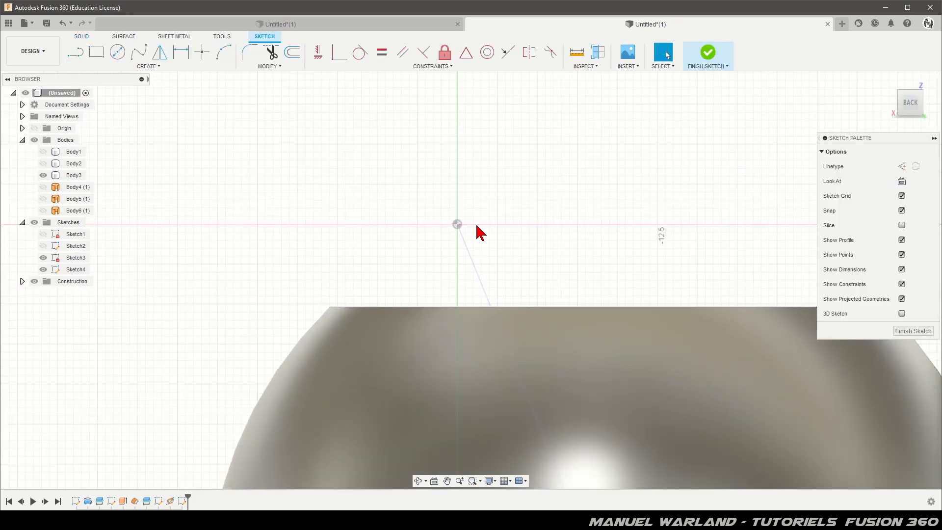
pyautogui.scroll(5, 466, 194)
pyautogui.scroll(-1, 481, 145)
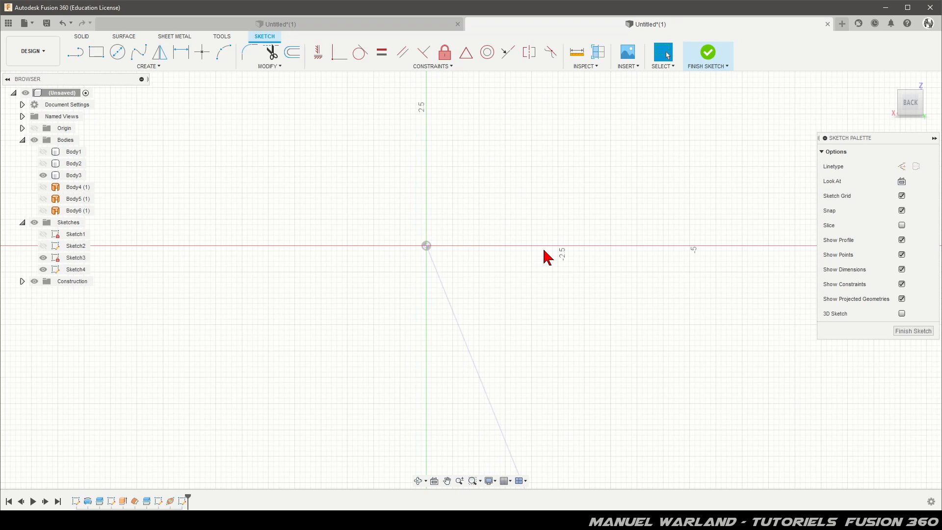
pyautogui.press('p')
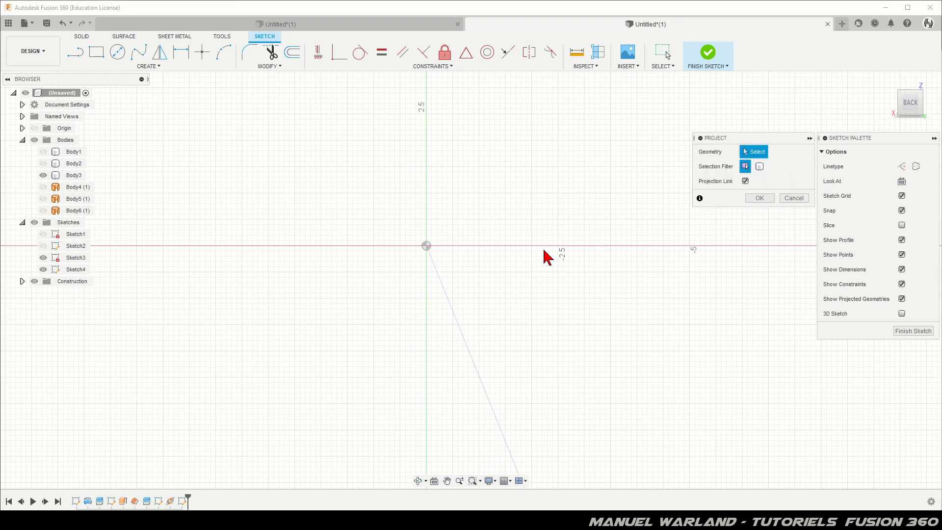
pyautogui.click(427, 246)
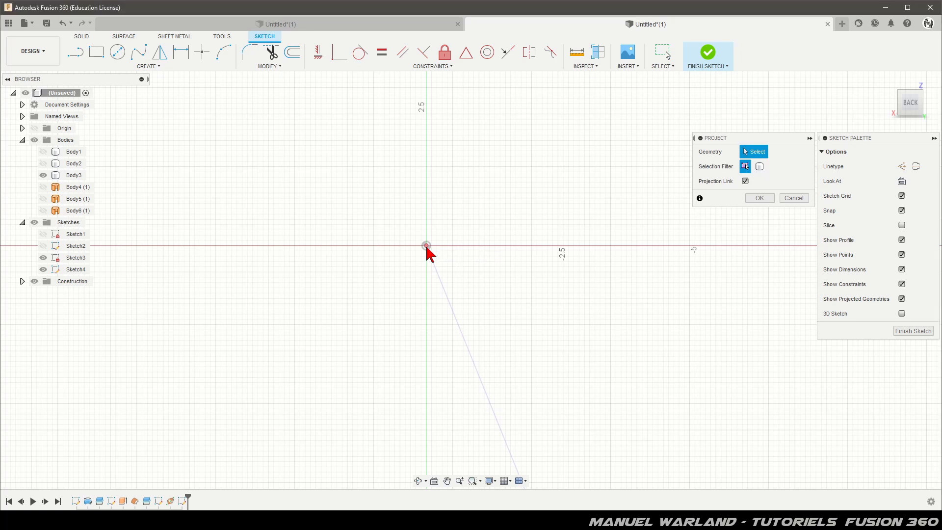
pyautogui.click(440, 282)
pyautogui.click(754, 198)
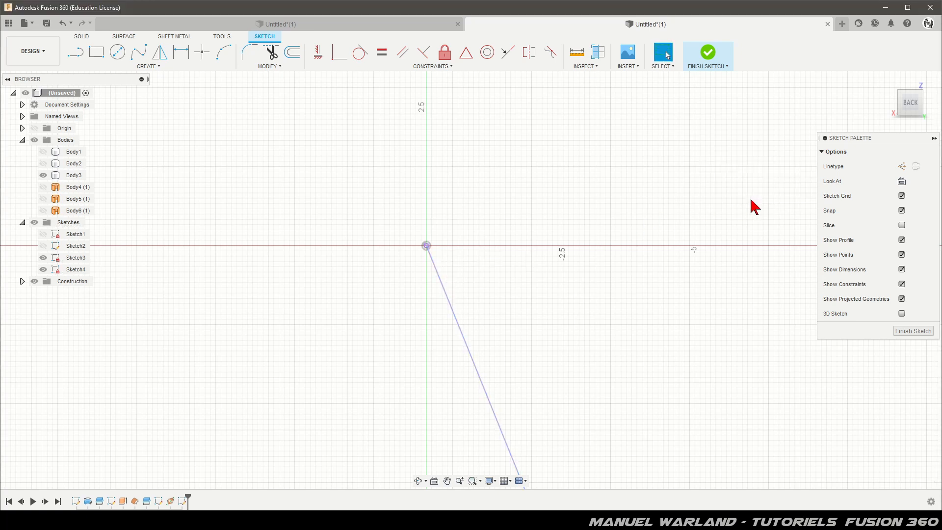
# Convert the projected slanted line to a construction line.
pyautogui.click(454, 315)
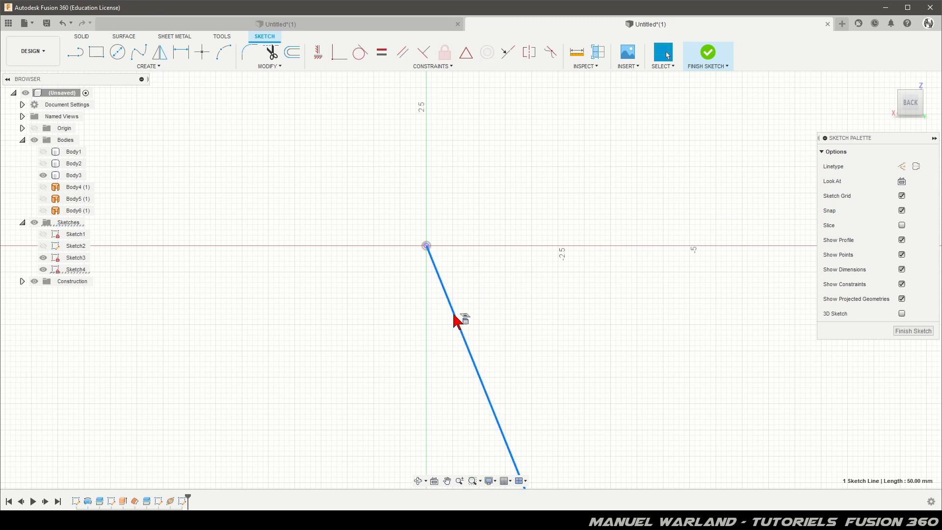
pyautogui.click(902, 168)
pyautogui.click(611, 307)
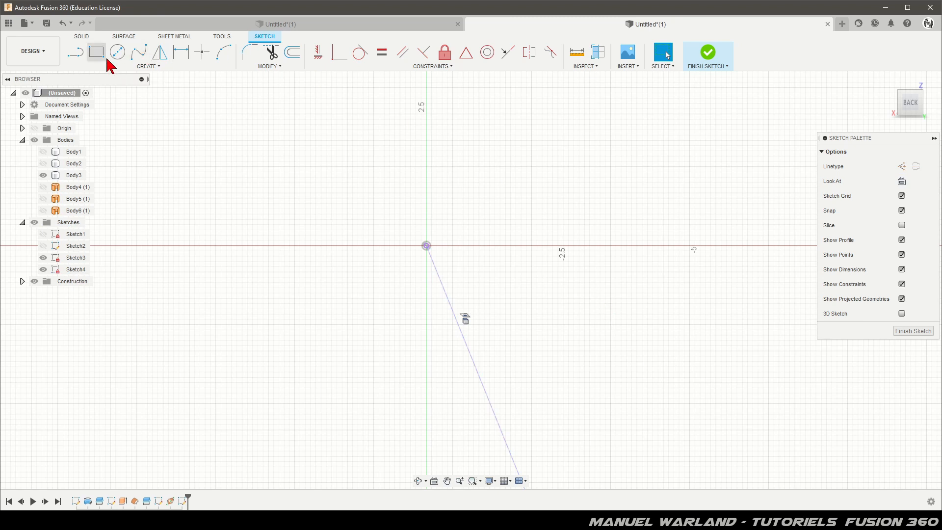
# Draw a closed triangle around the arc's end point, with its lower vertex lying on the slanted construction line.
pyautogui.click(77, 57)
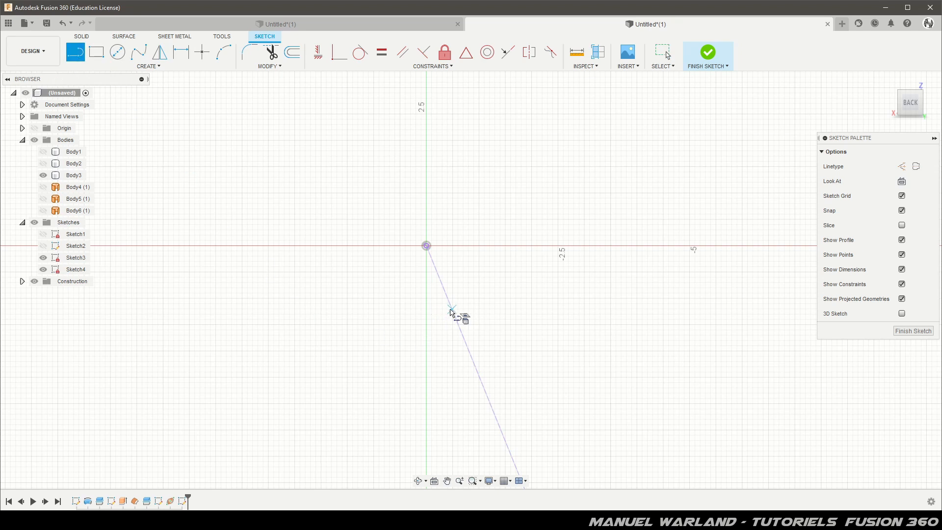
pyautogui.click(435, 268)
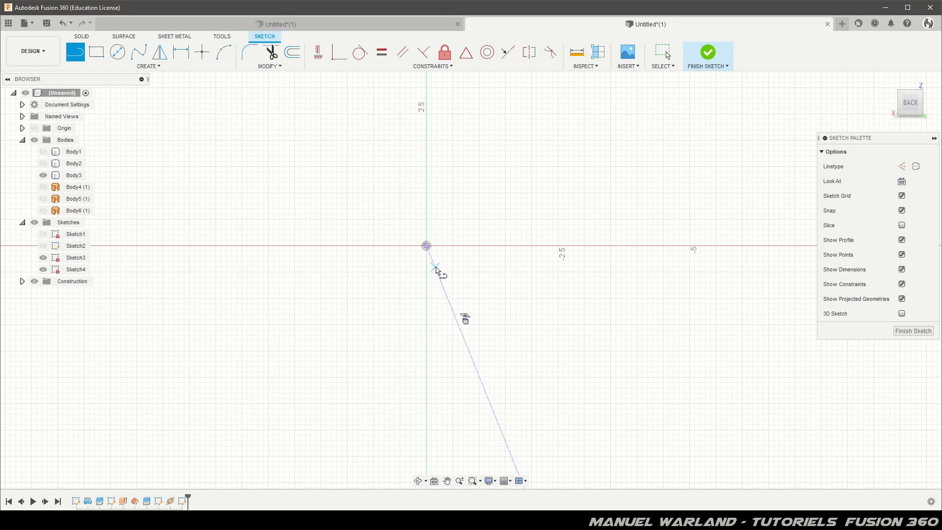
pyautogui.click(336, 241)
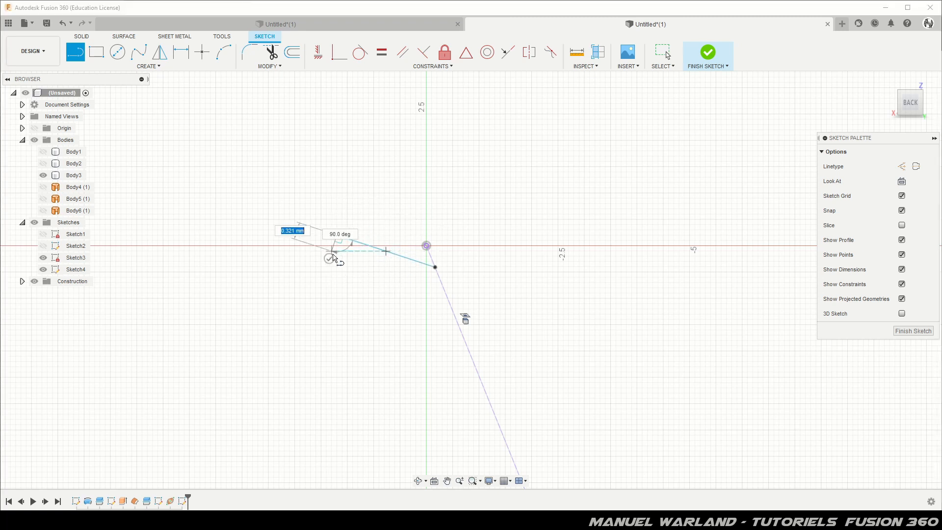
pyautogui.press('Escape')
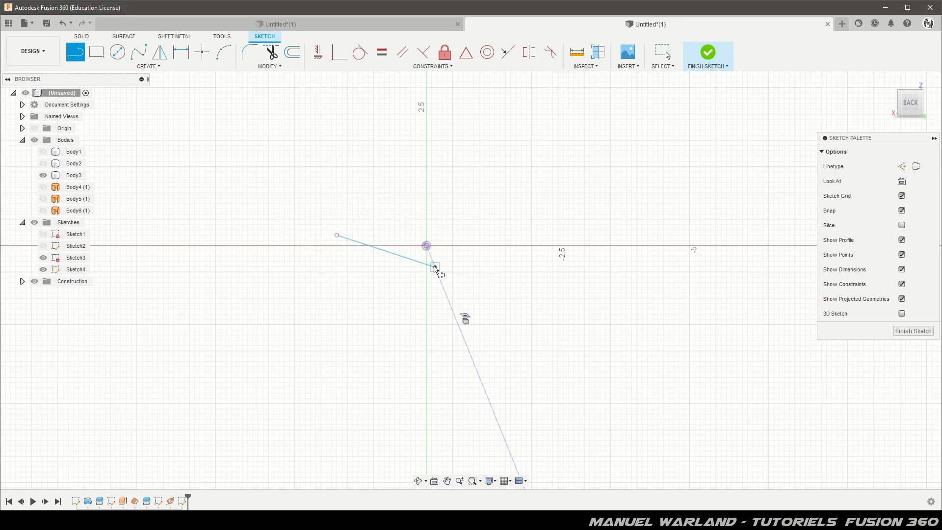
pyautogui.click(435, 267)
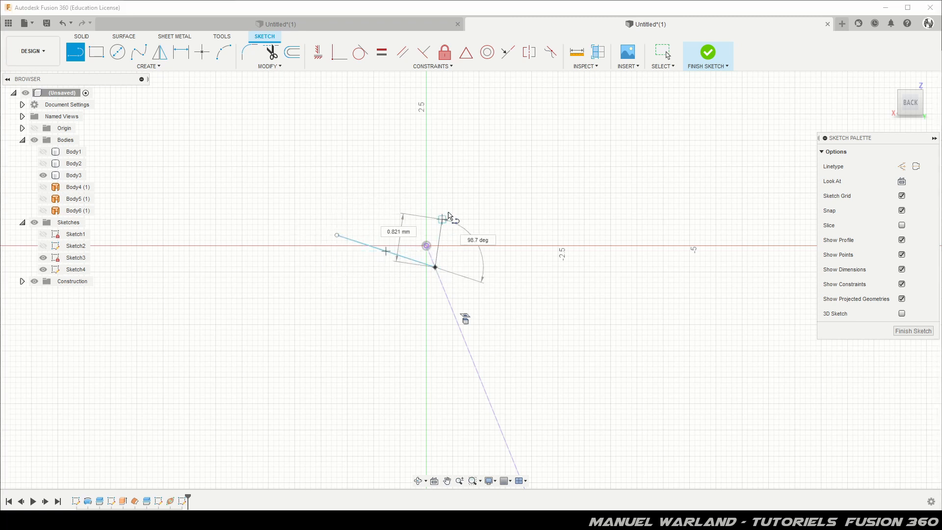
pyautogui.click(469, 195)
pyautogui.moveTo(469, 195); pyautogui.dragTo(431, 195)
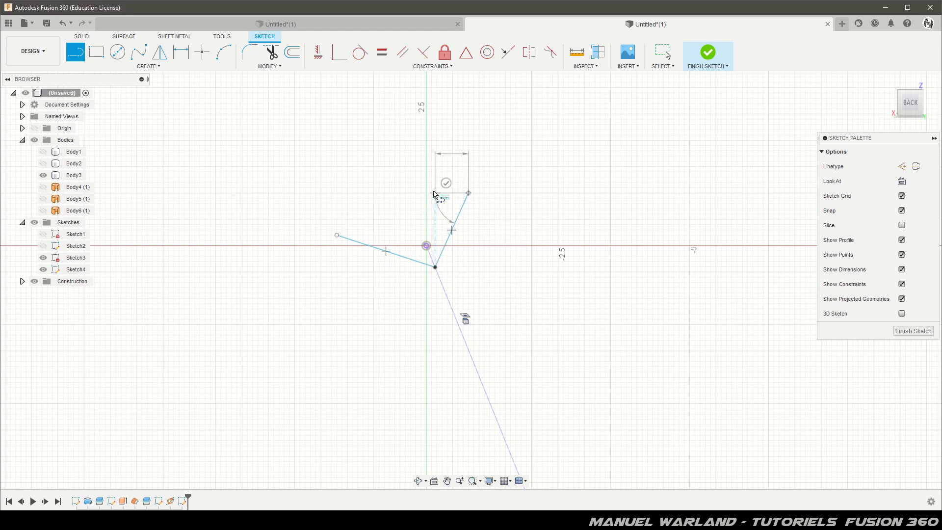
pyautogui.click(446, 183)
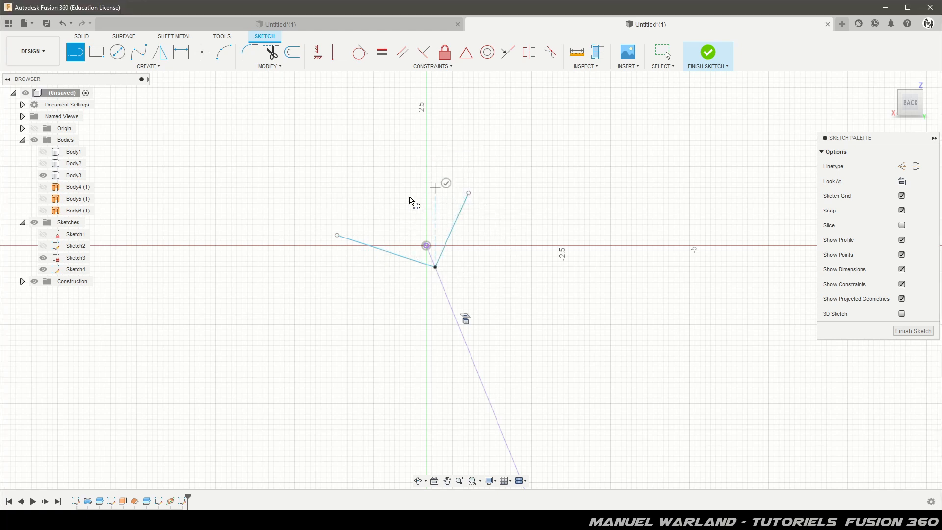
pyautogui.click(337, 235)
pyautogui.click(468, 194)
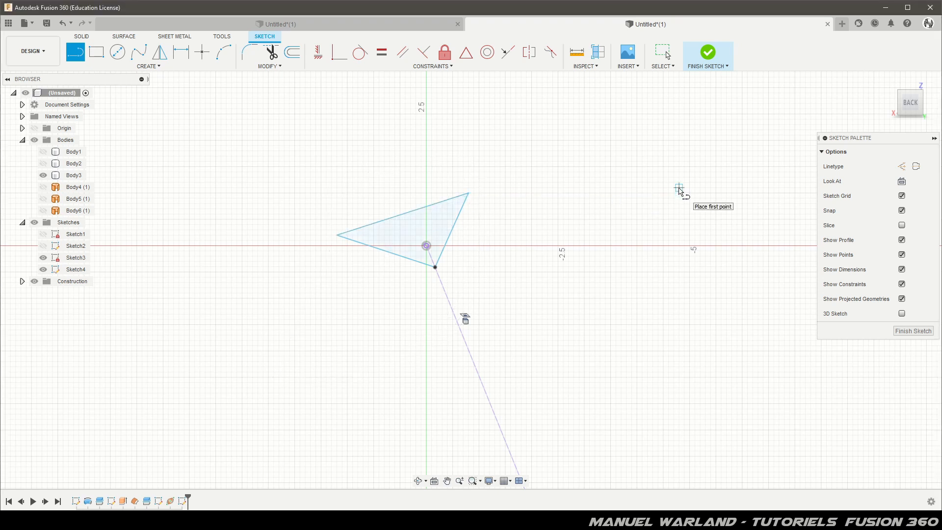
pyautogui.press('Escape')
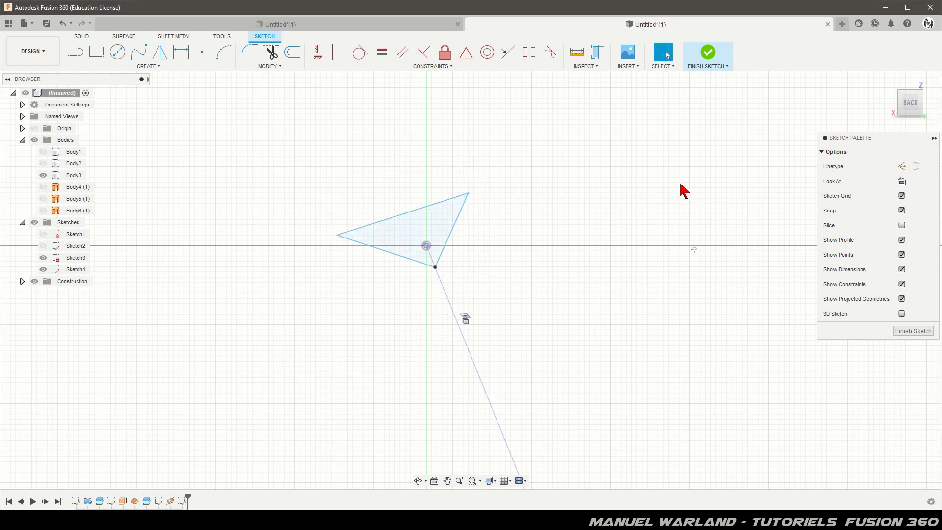
# Make the two triangle sides meeting at the lower vertex symmetric about the slanted construction line.
pyautogui.click(529, 55)
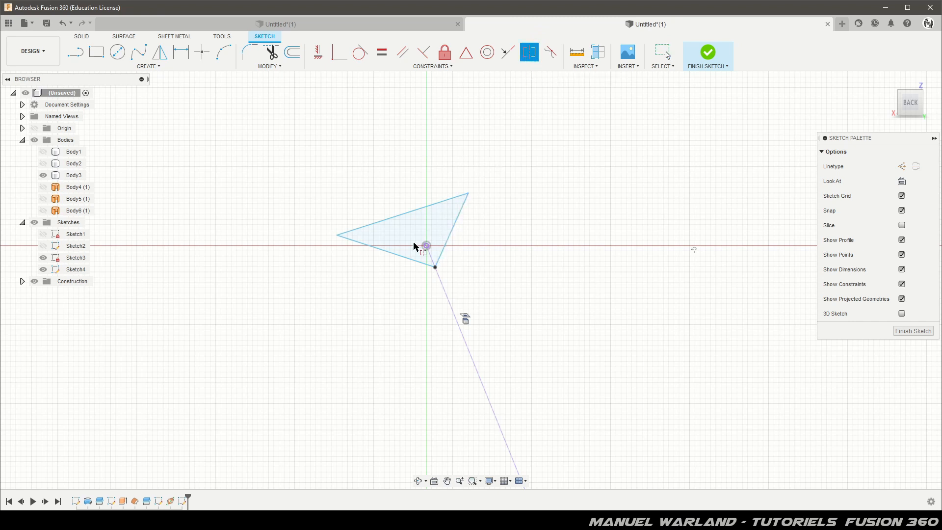
pyautogui.click(417, 259)
pyautogui.click(449, 240)
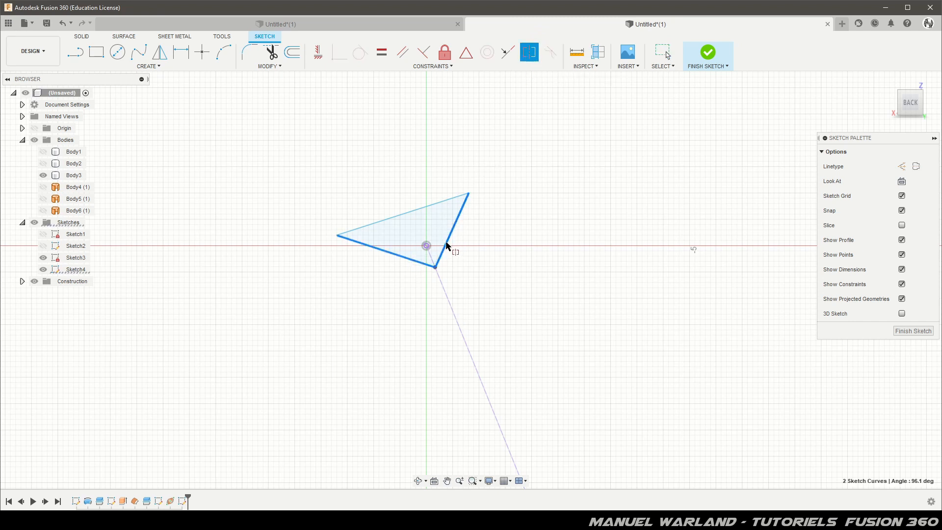
pyautogui.click(443, 283)
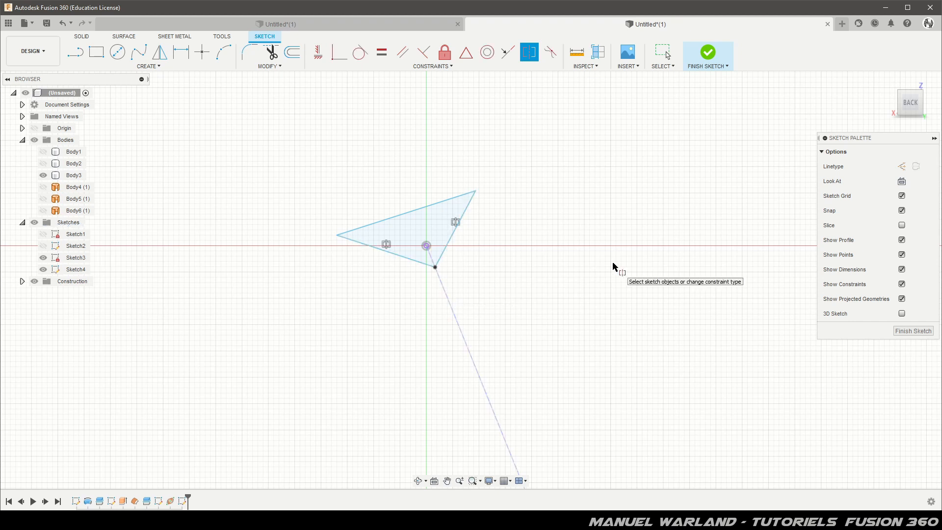
# Dimension both triangle sides that meet at the lower vertex to 2.5 mm each.
pyautogui.press('d')
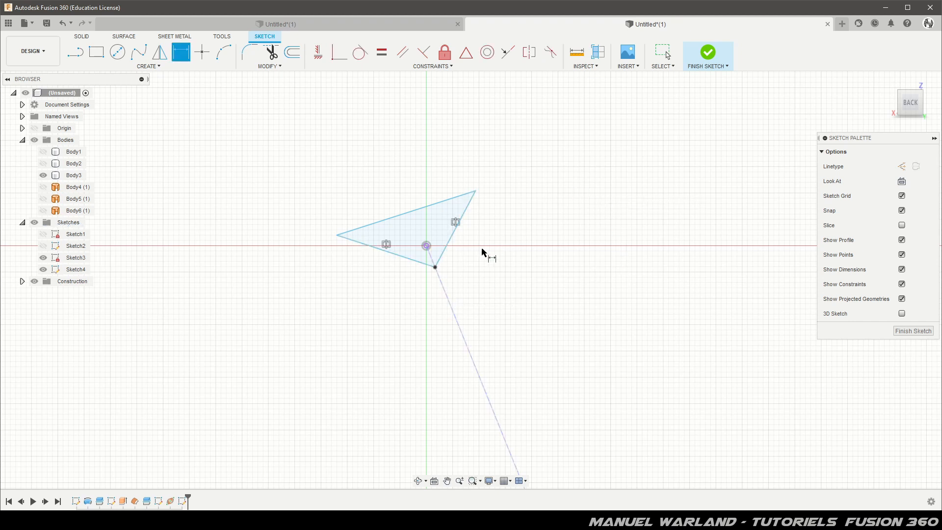
pyautogui.click(452, 236)
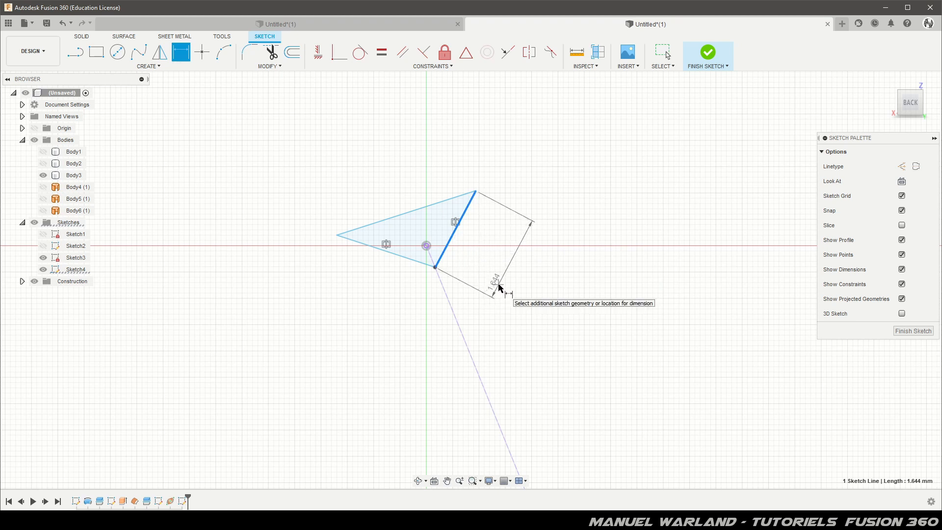
pyautogui.click(500, 289)
pyautogui.write('2')
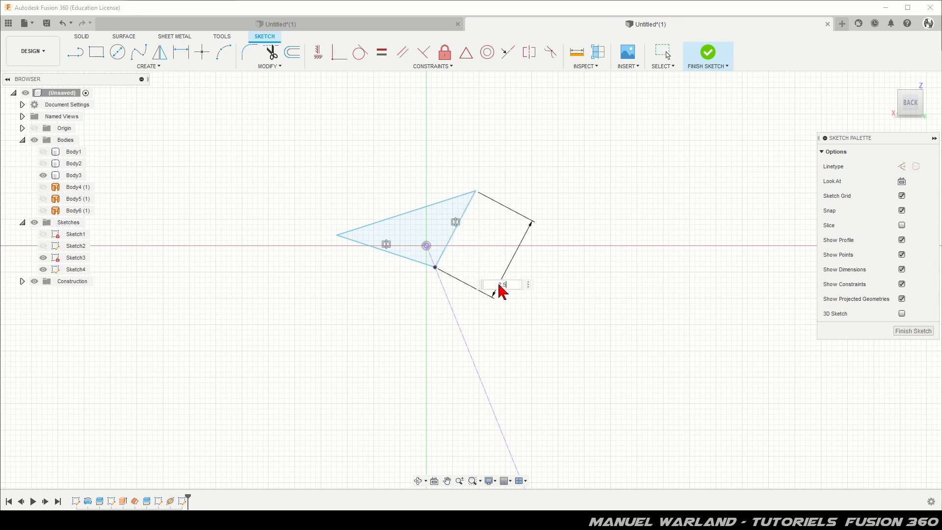
pyautogui.write('.5')
pyautogui.press('Return')
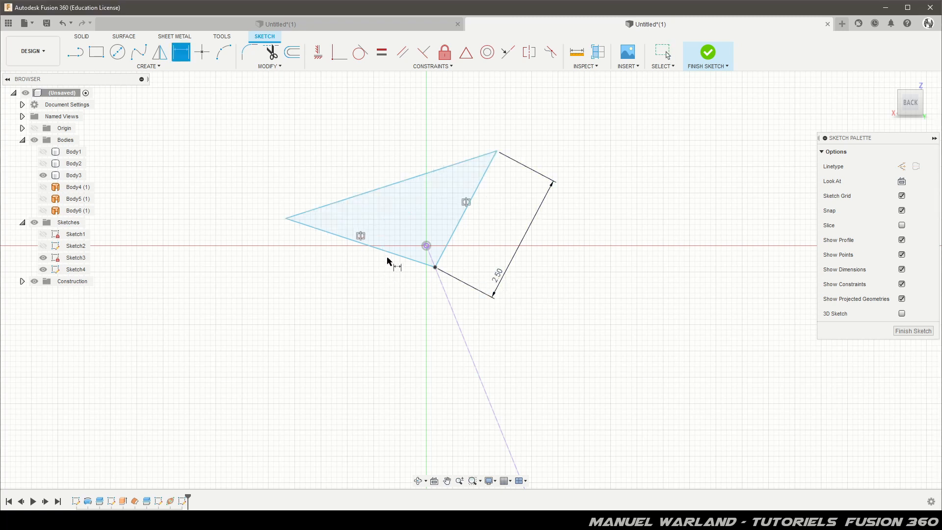
pyautogui.click(389, 259)
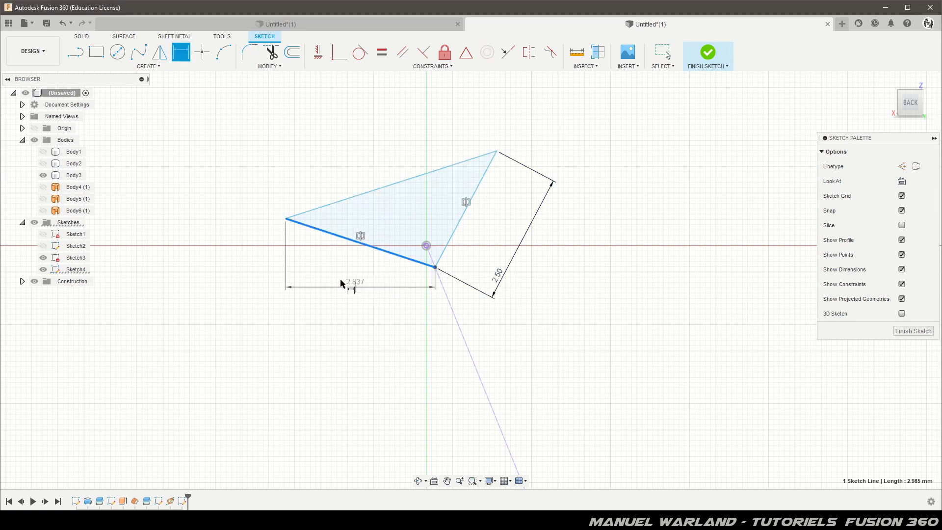
pyautogui.click(302, 266)
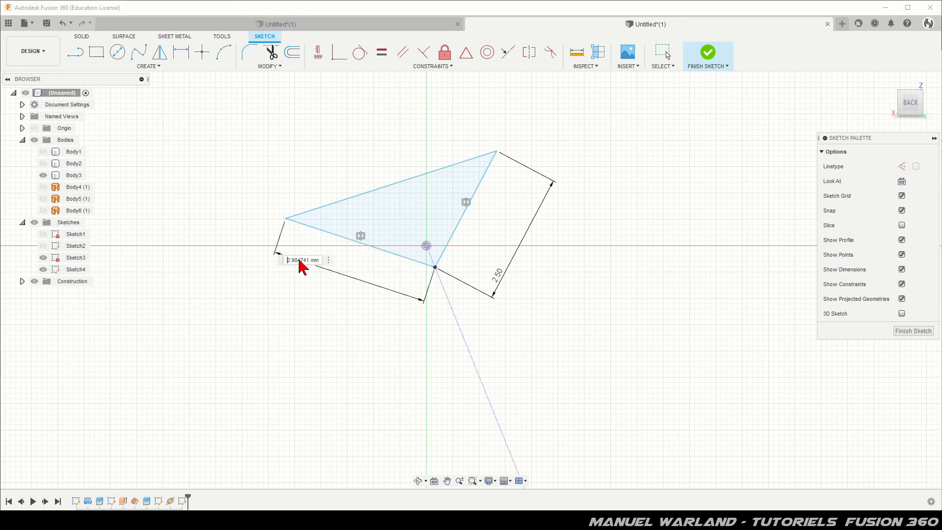
pyautogui.write('2.5')
pyautogui.press('Return')
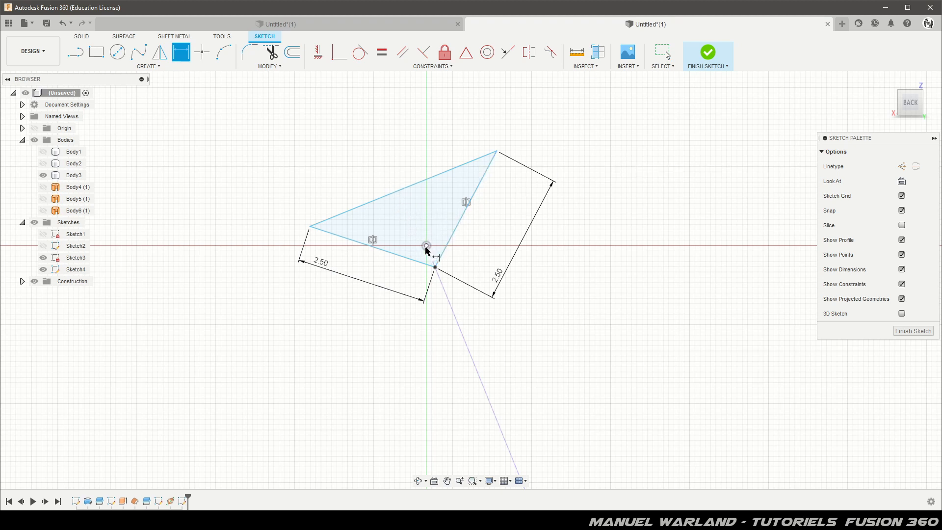
# Draw a line from the triangle's lower vertex to the midpoint of the opposite side and convert it to construction.
pyautogui.click(77, 54)
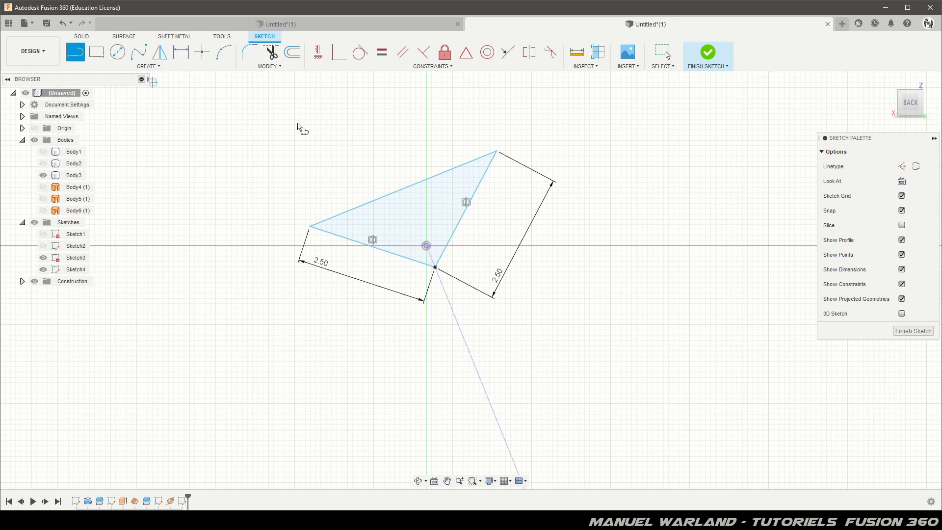
pyautogui.click(435, 268)
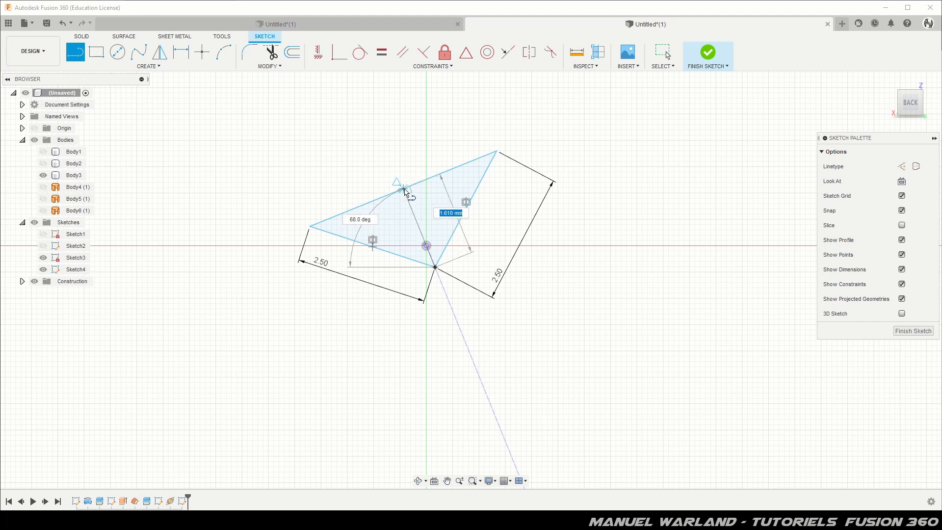
pyautogui.click(404, 190)
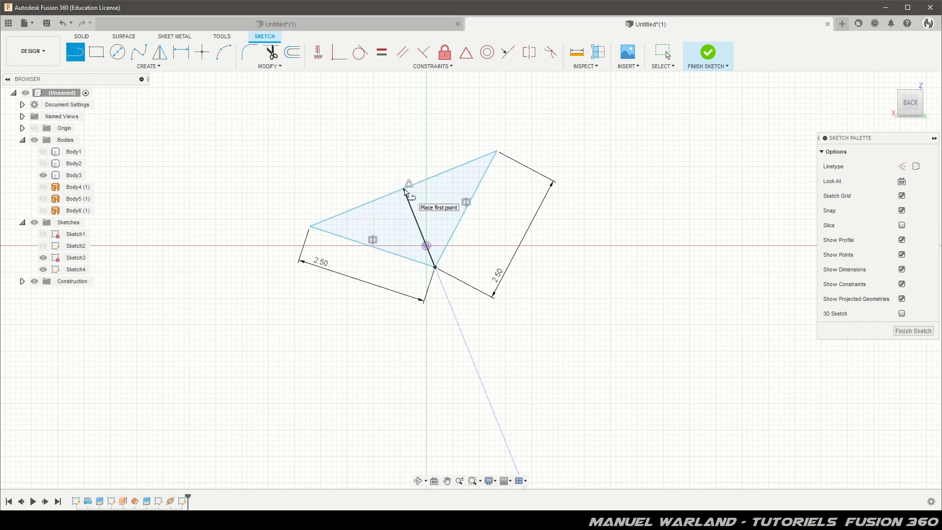
pyautogui.press('Escape')
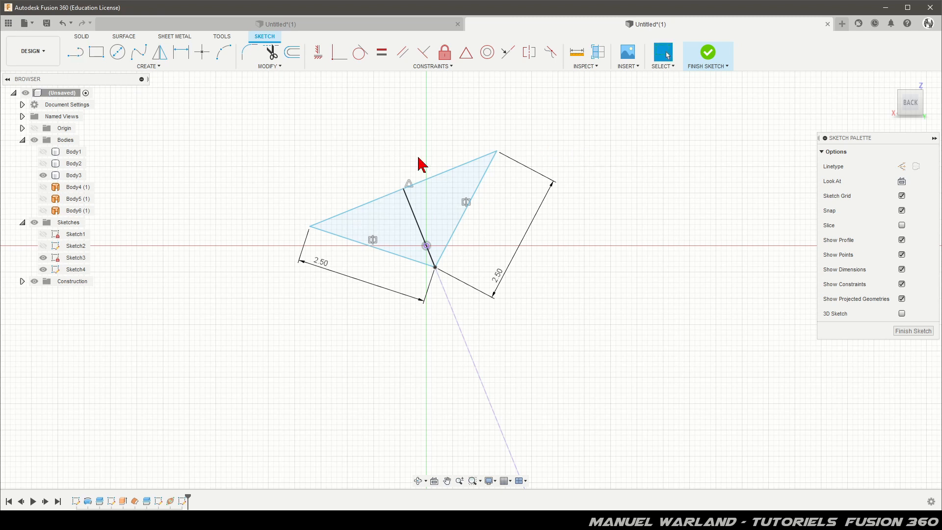
pyautogui.click(411, 214)
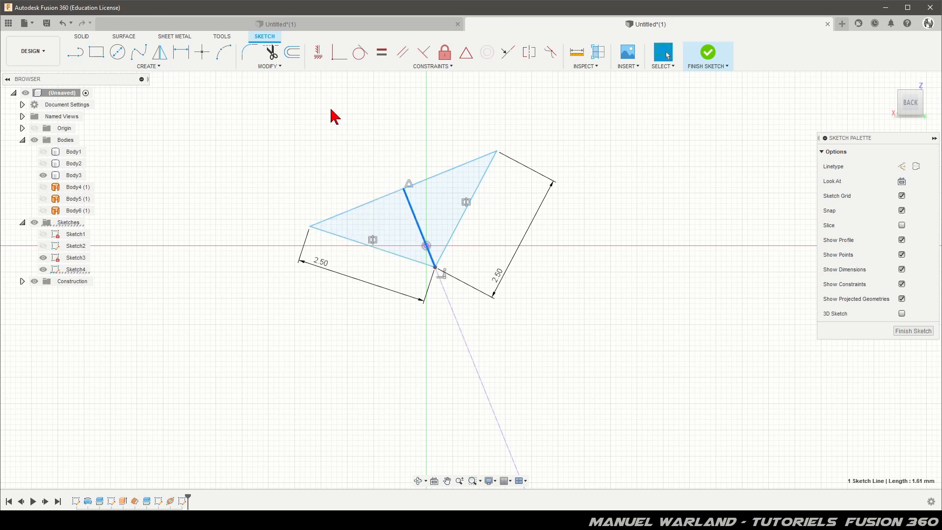
pyautogui.press('x')
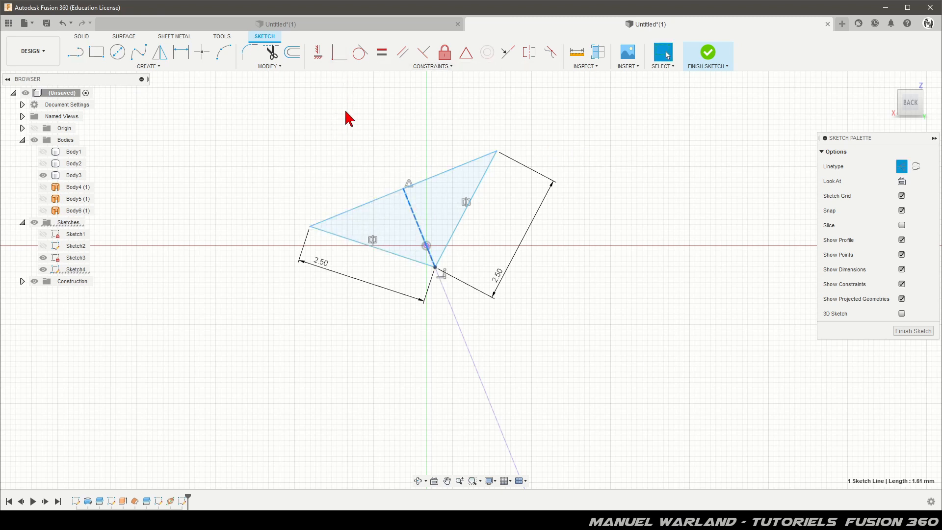
pyautogui.click(350, 128)
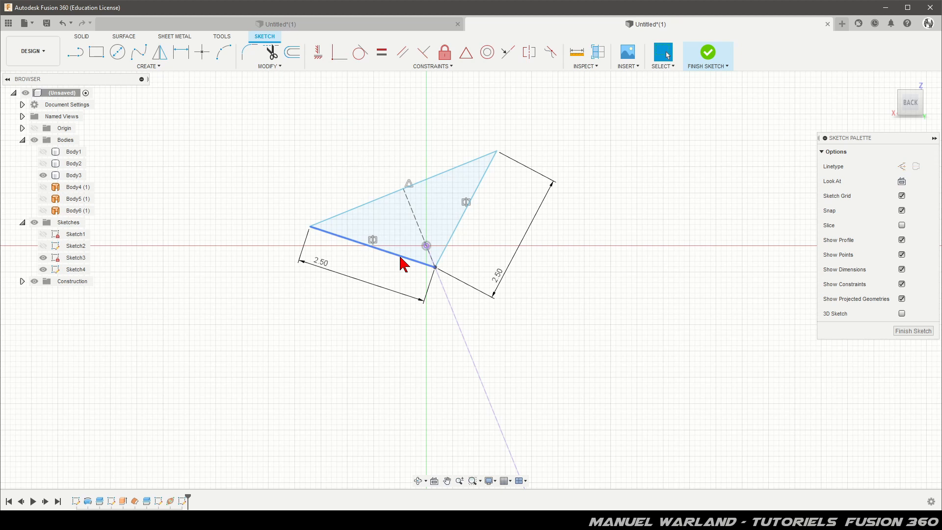
# Set the angle between the two 2.5 mm triangle sides to 118 degrees.
pyautogui.press('d')
pyautogui.click(422, 263)
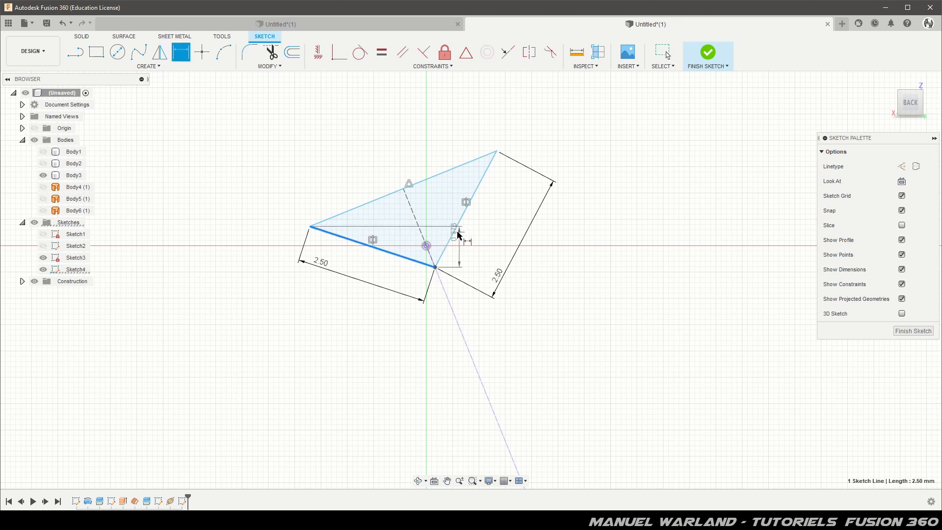
pyautogui.click(455, 232)
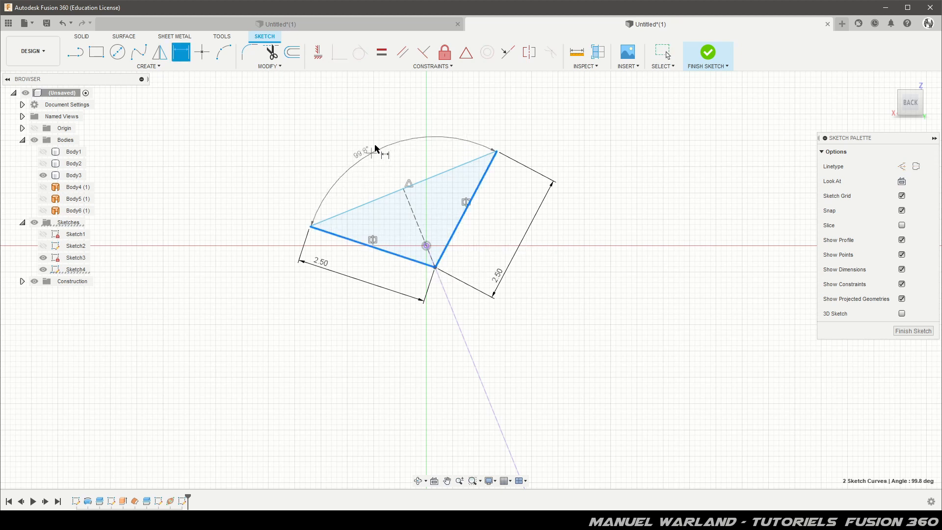
pyautogui.click(381, 137)
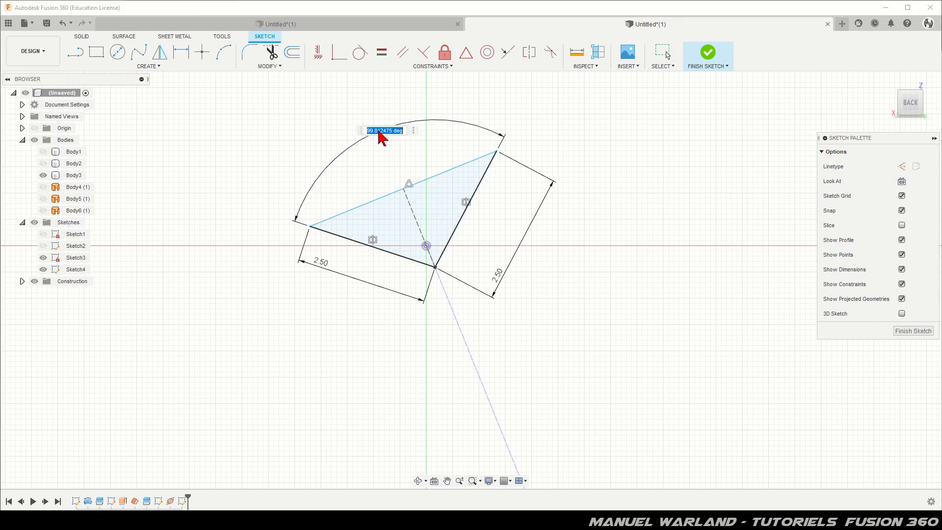
pyautogui.write('118')
pyautogui.press('Return')
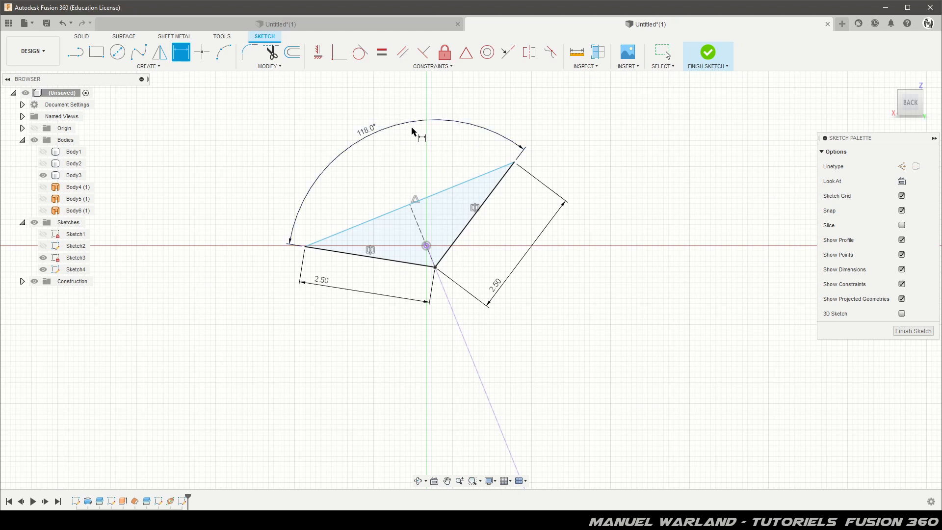
# Constrain the midpoint of the triangle's construction centerline to the arc's projected end point and finish the sketch.
pyautogui.click(466, 53)
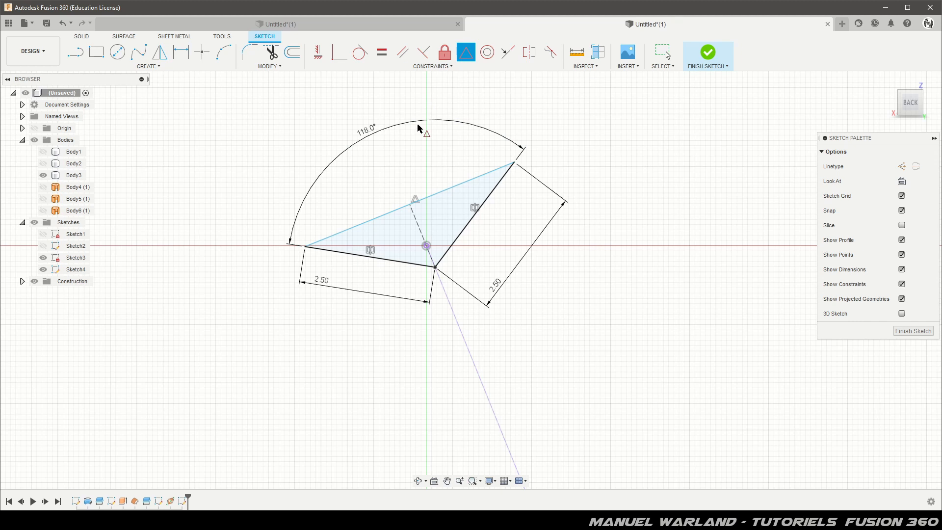
pyautogui.click(419, 226)
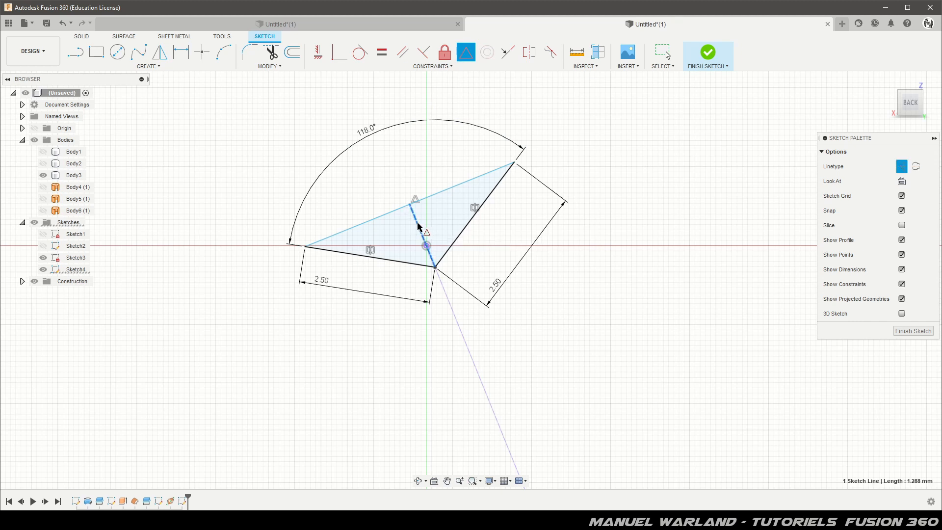
pyautogui.click(427, 246)
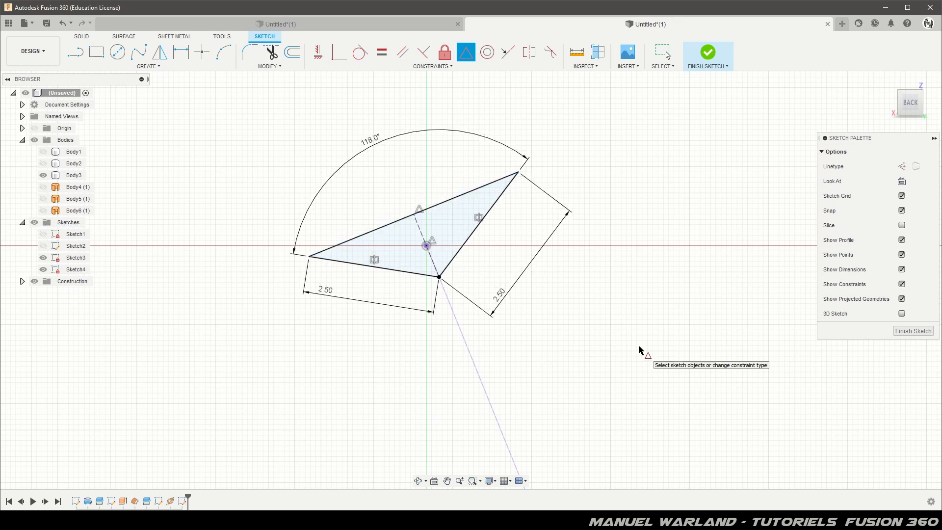
pyautogui.click(911, 332)
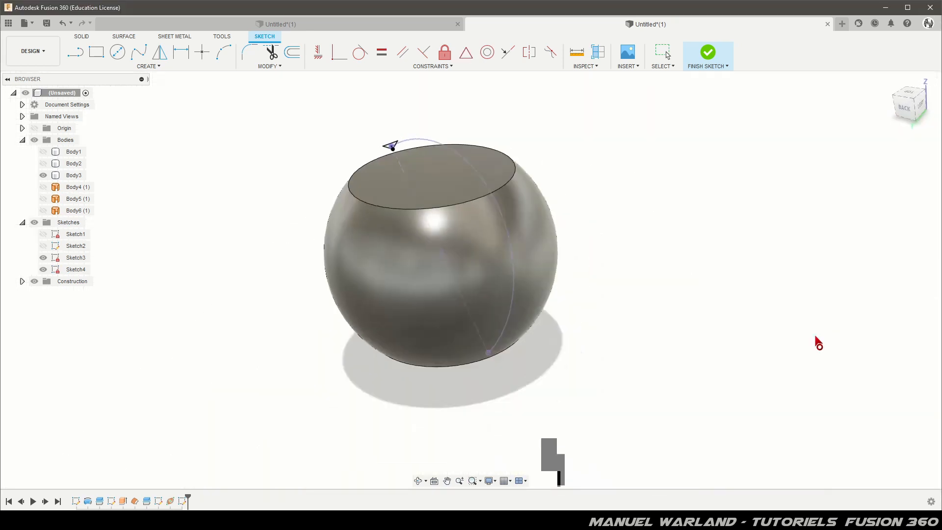
# Sweep the triangular profile along the arc as a single-path Cut through the ball, with Perpendicular orientation and distance 1.00.
pyautogui.scroll(10, 386, 128)
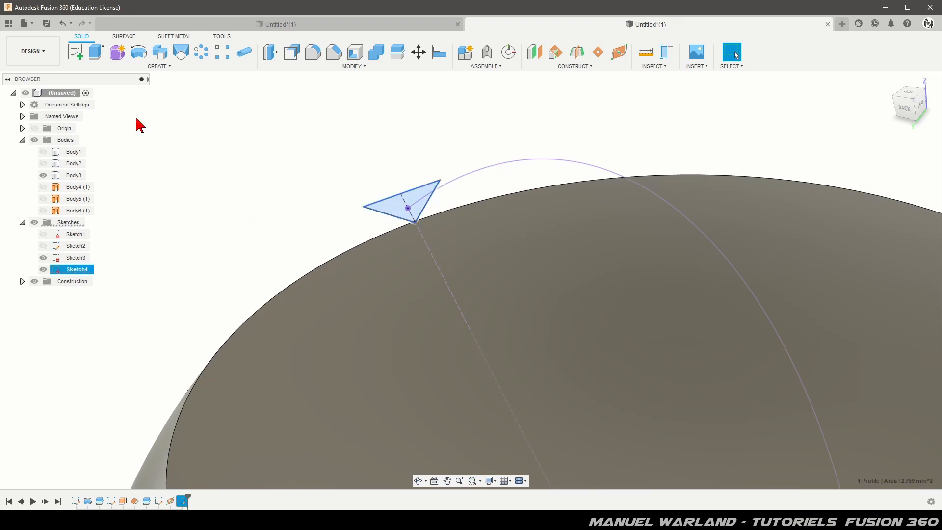
pyautogui.click(160, 52)
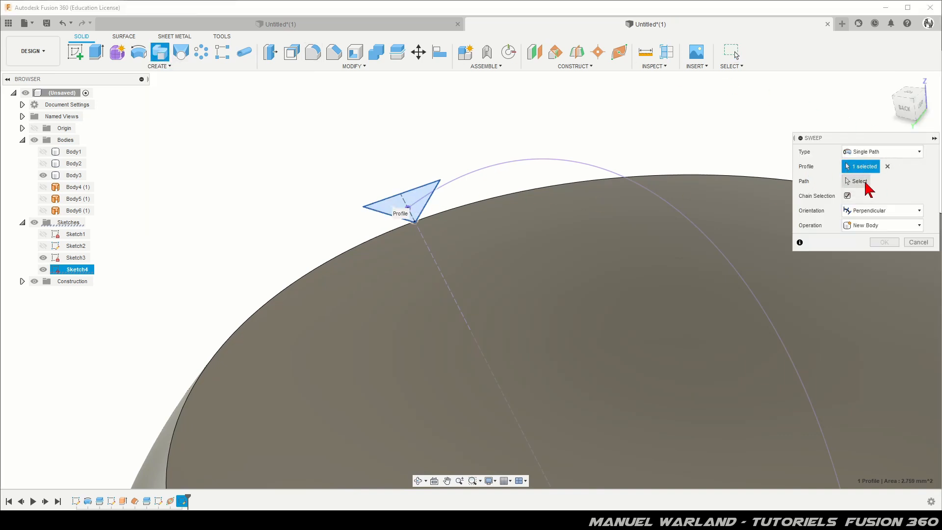
pyautogui.click(866, 184)
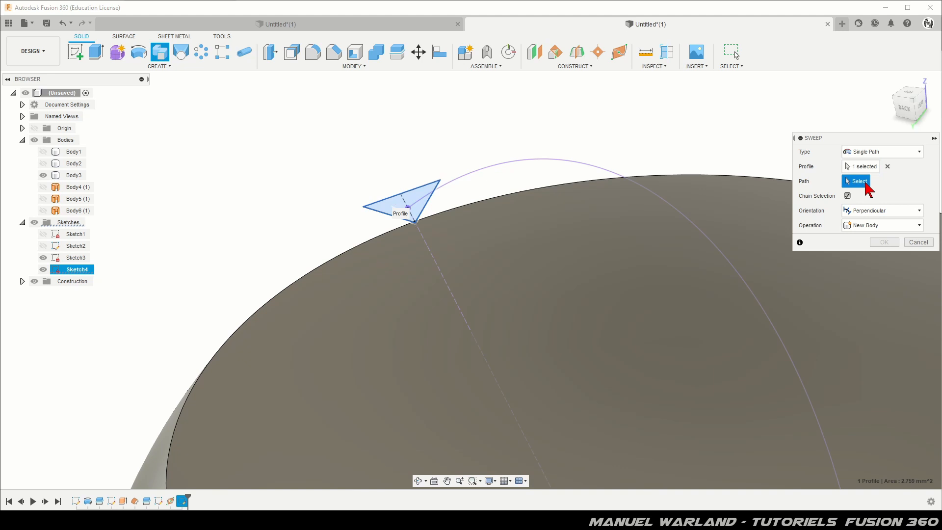
pyautogui.click(498, 166)
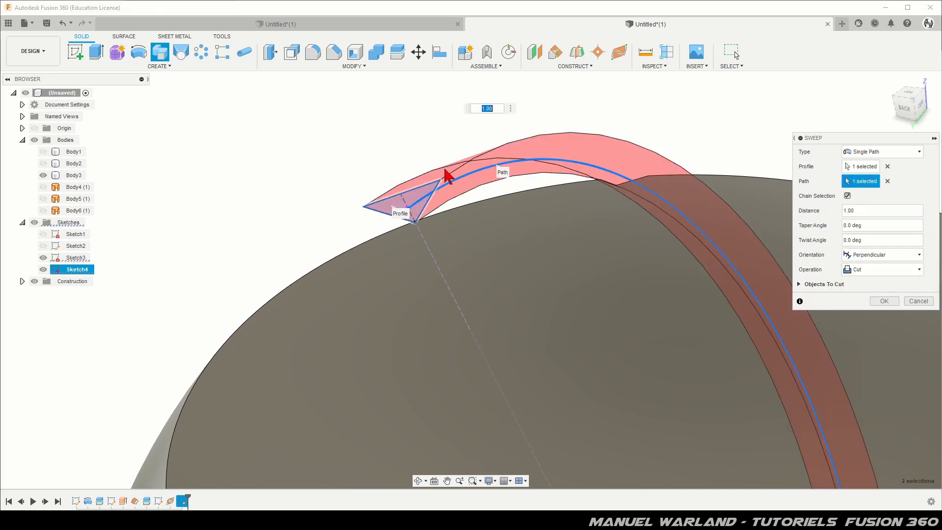
pyautogui.scroll(-5, 322, 91)
pyautogui.keyDown('shift'); pyautogui.moveTo(663, 487); pyautogui.dragTo(614, 475, button='middle'); pyautogui.keyUp('shift')
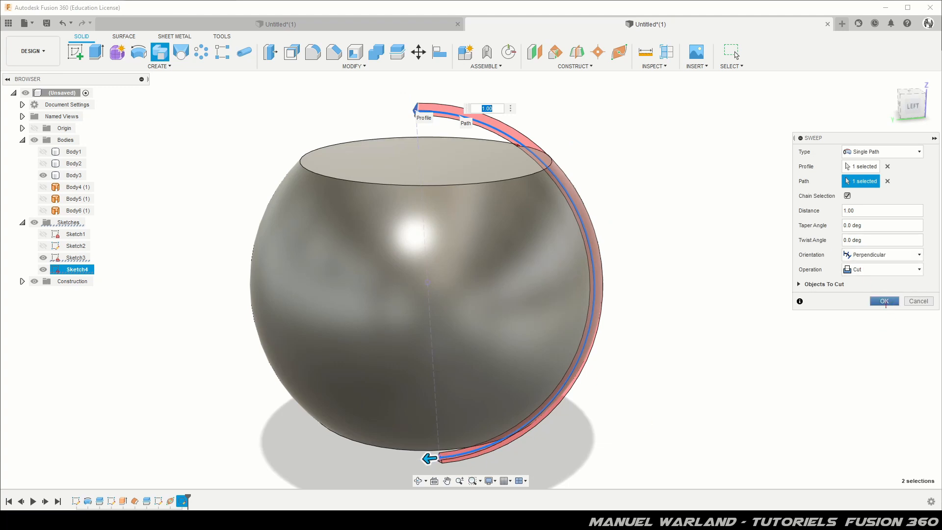
pyautogui.click(885, 301)
# Create a full circular pattern of the swept groove feature around the flat top face's circular edge with a quantity of 45.
pyautogui.keyDown('shift'); pyautogui.moveTo(709, 340); pyautogui.dragTo(614, 336, button='middle'); pyautogui.keyUp('shift')
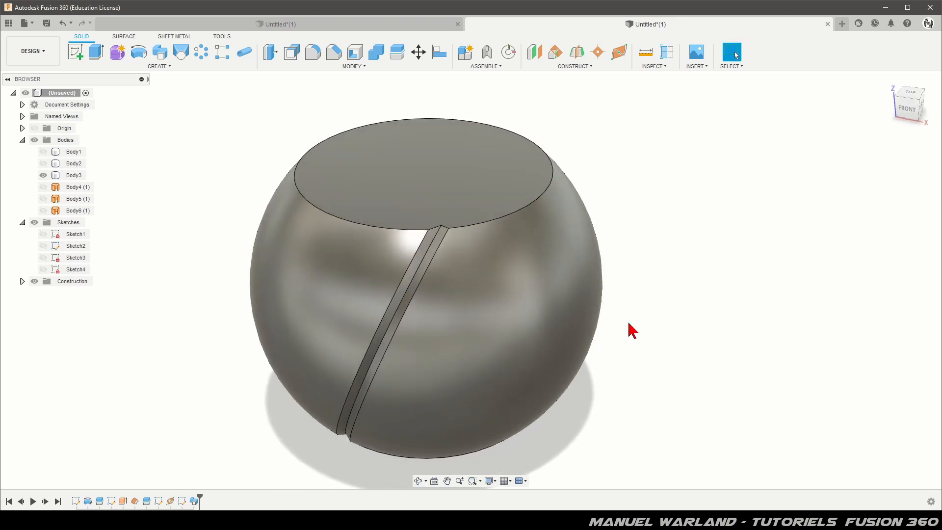
pyautogui.click(204, 58)
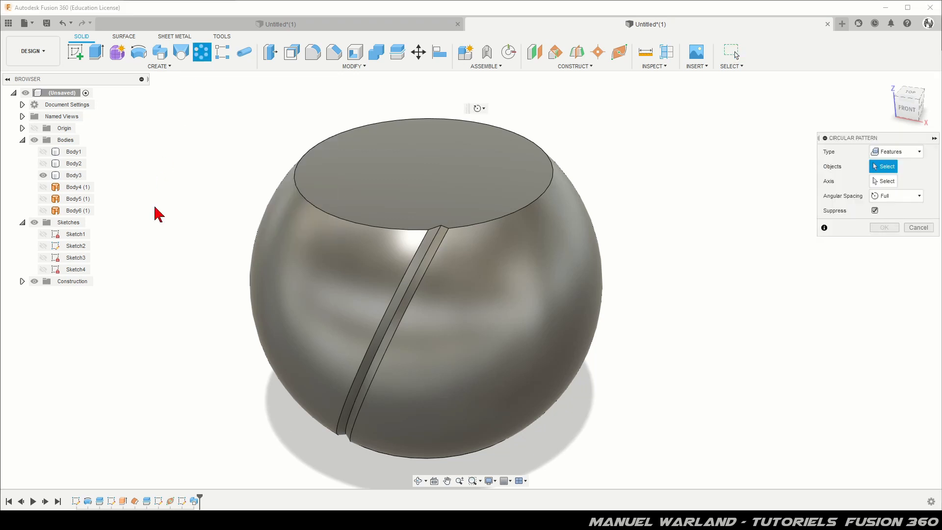
pyautogui.click(897, 152)
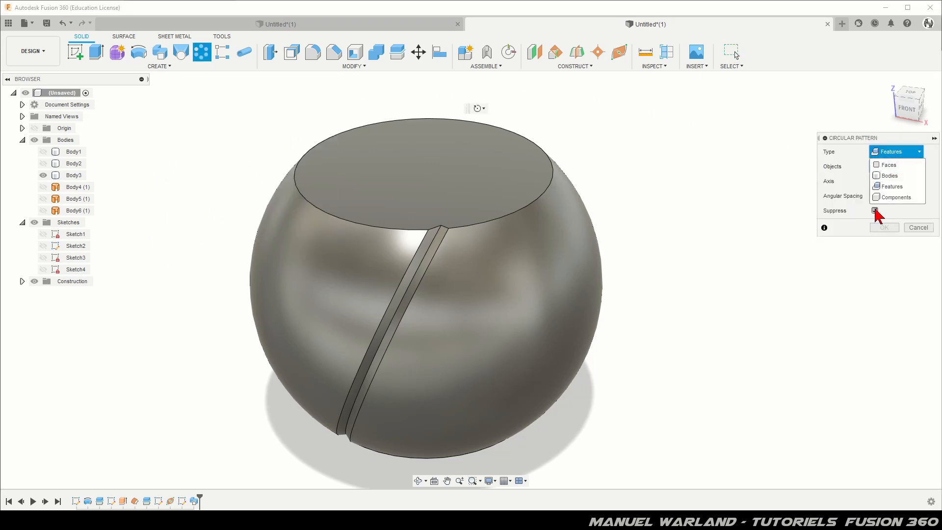
pyautogui.click(892, 187)
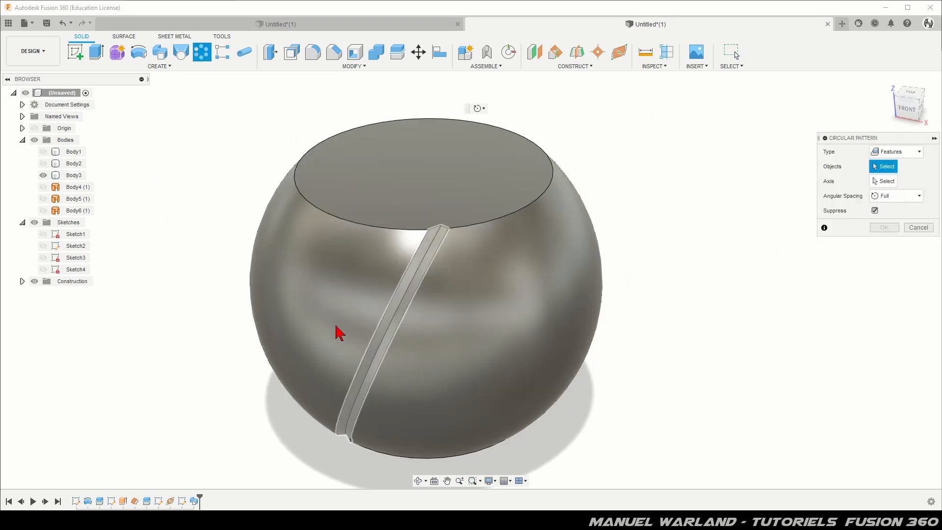
pyautogui.click(197, 504)
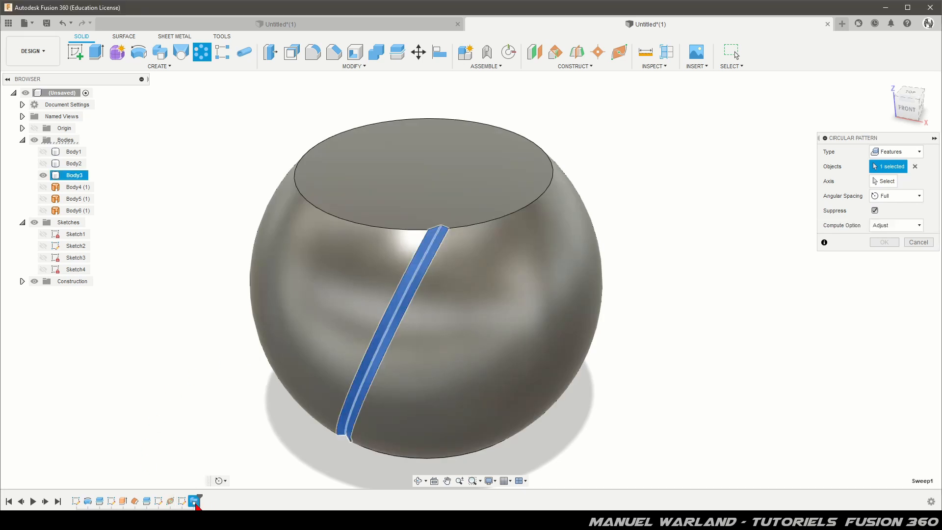
pyautogui.click(885, 181)
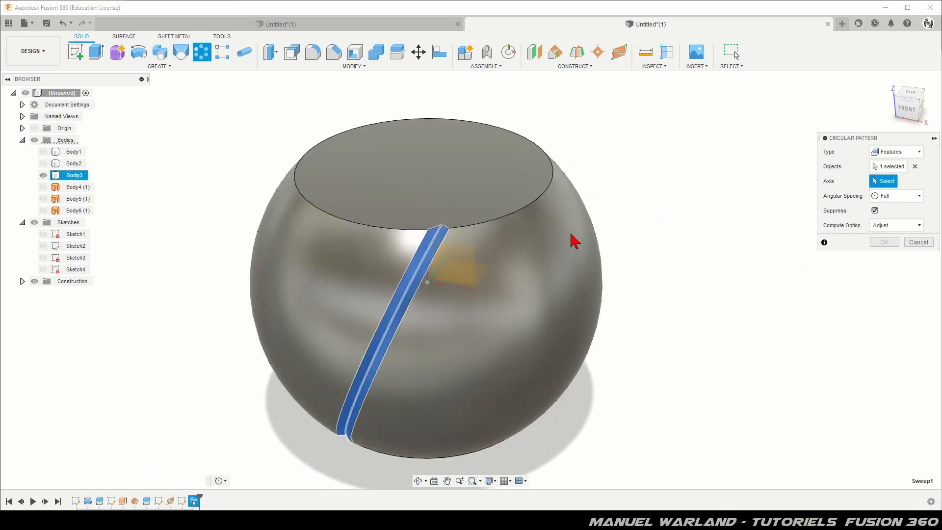
pyautogui.click(508, 217)
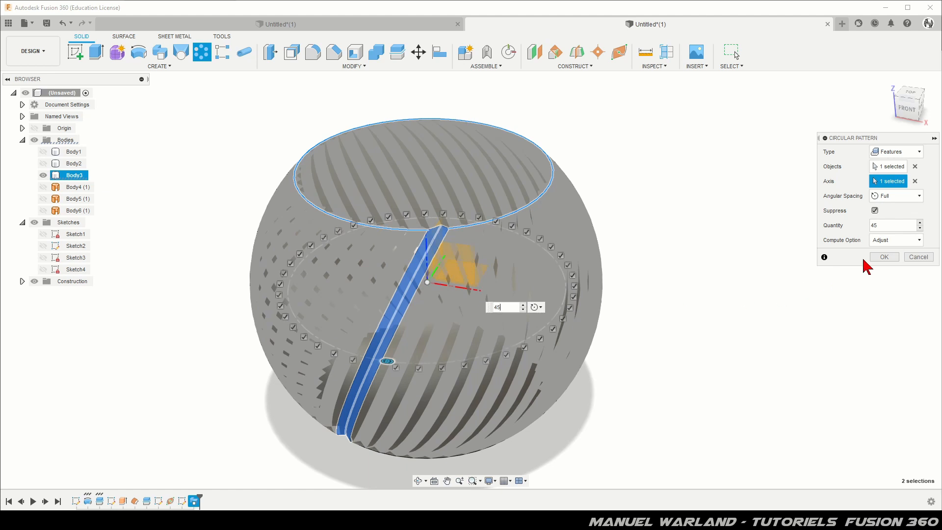
pyautogui.click(885, 257)
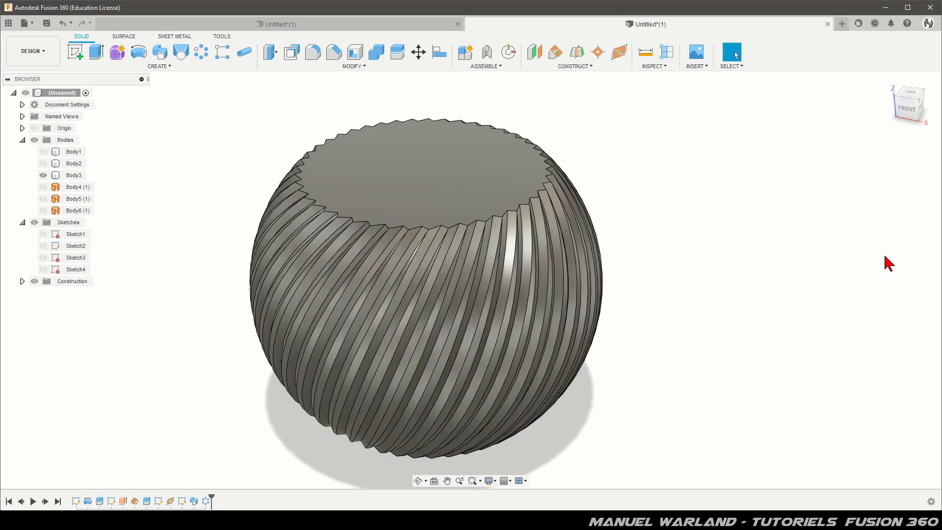
# Edit the circular pattern of grooves and set its quantity to 40.
pyautogui.click(410, 326)
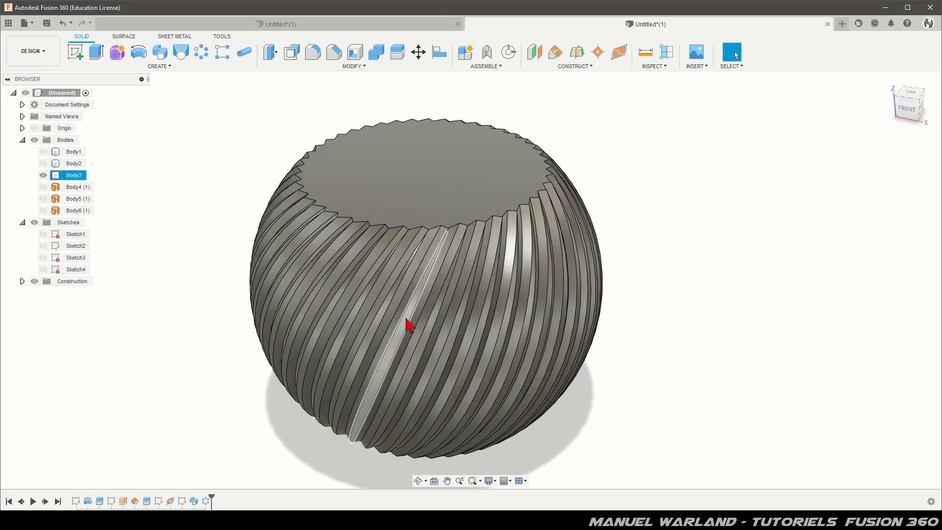
pyautogui.keyDown('shift'); pyautogui.moveTo(425, 341); pyautogui.dragTo(424, 320, button='middle'); pyautogui.keyUp('shift')
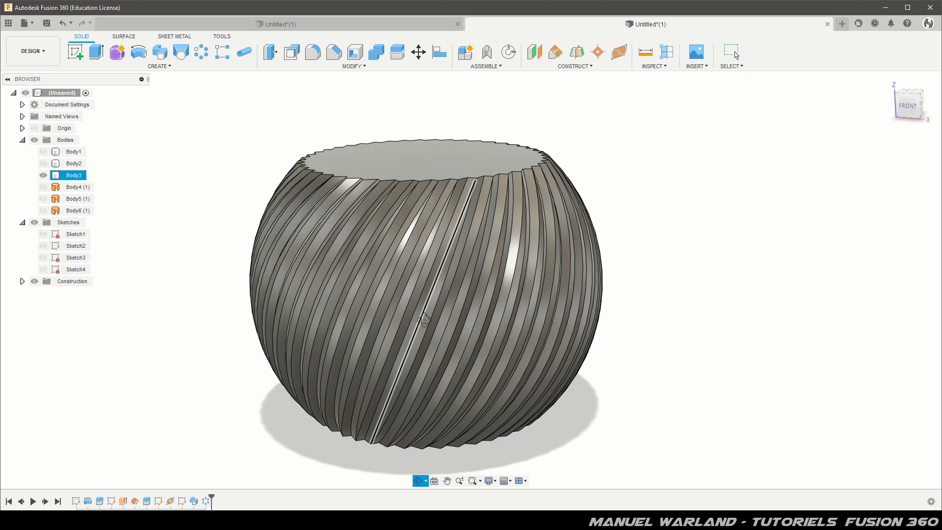
pyautogui.click(736, 55)
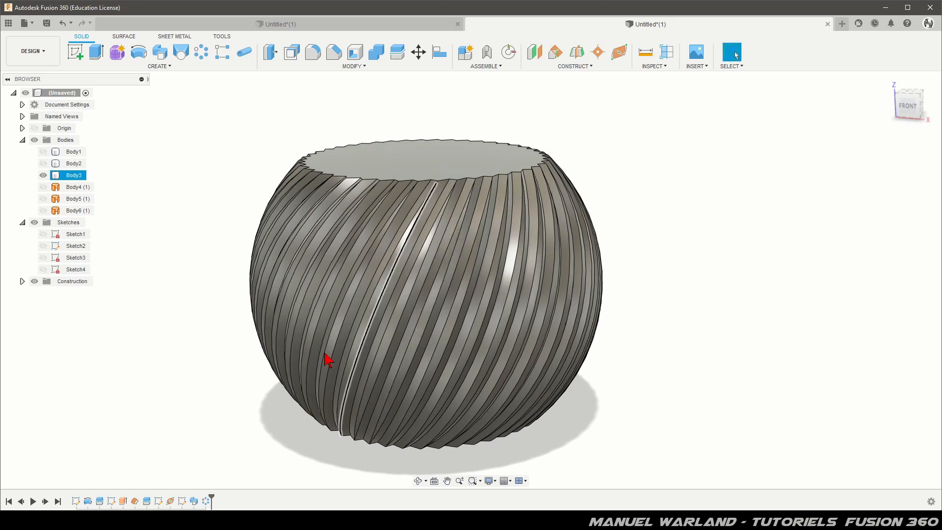
pyautogui.rightClick(207, 501)
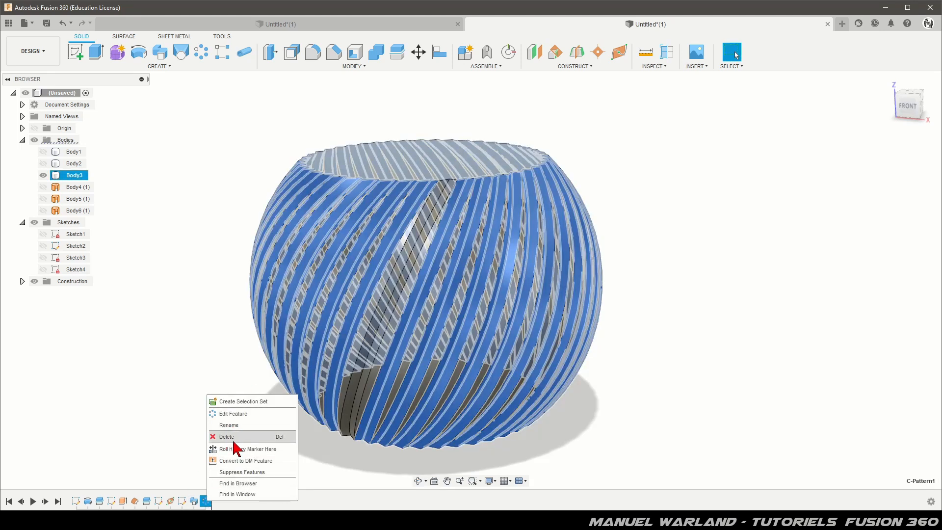
pyautogui.click(242, 414)
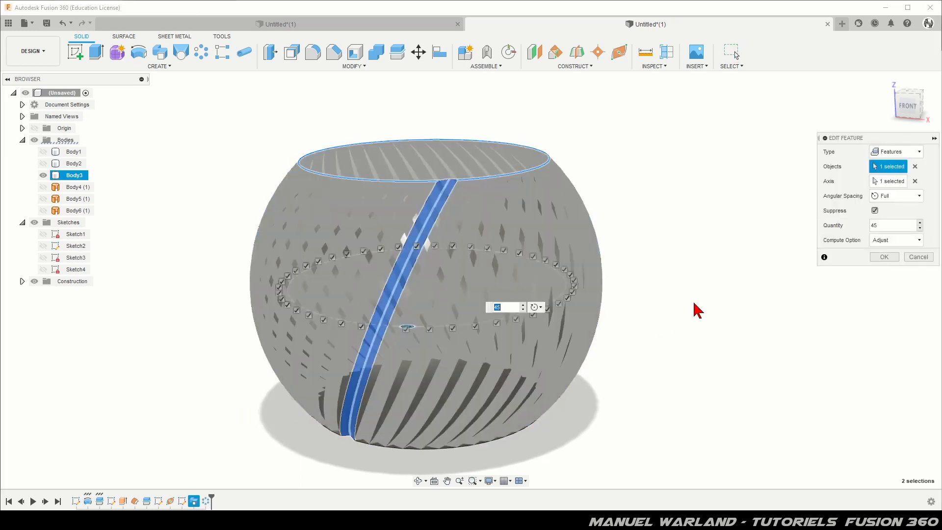
pyautogui.write('40')
pyautogui.press('Return')
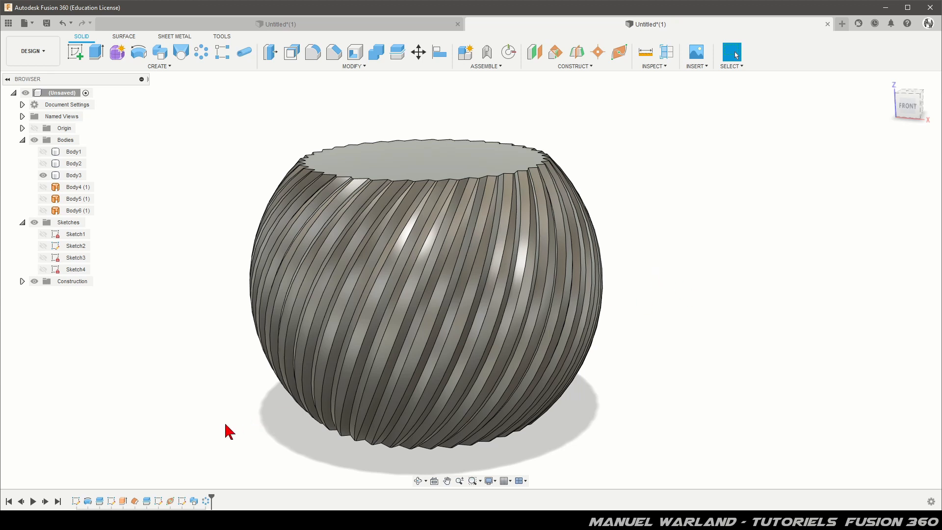
# Mirror the original swept groove feature across the YZ plane with the Adjust compute option.
pyautogui.click(161, 67)
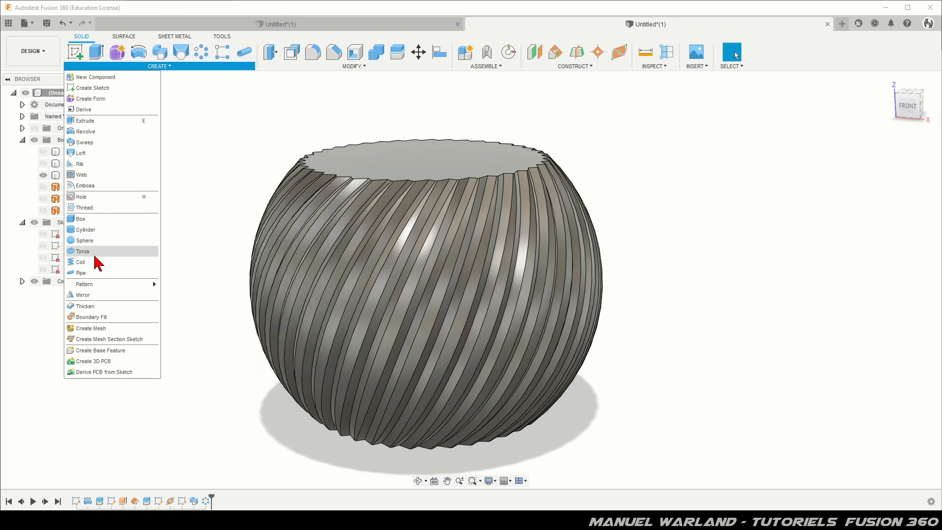
pyautogui.click(93, 297)
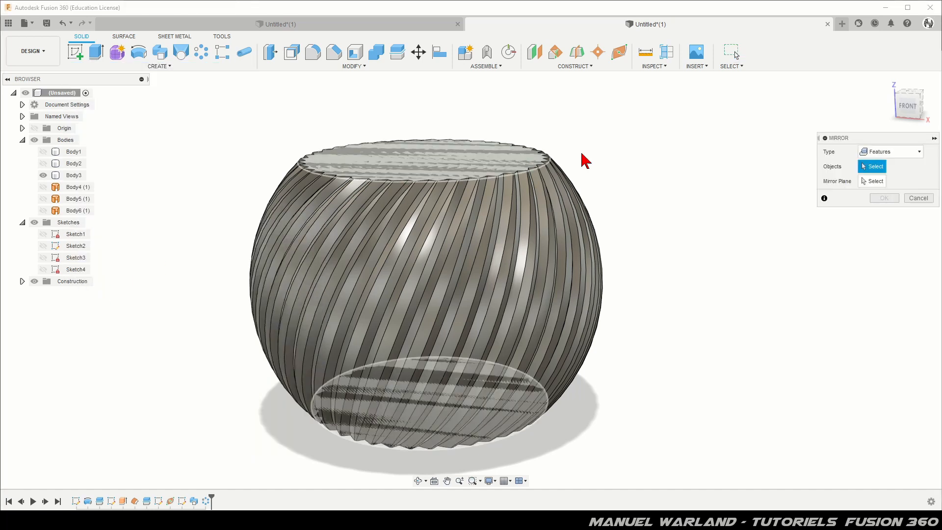
pyautogui.click(883, 153)
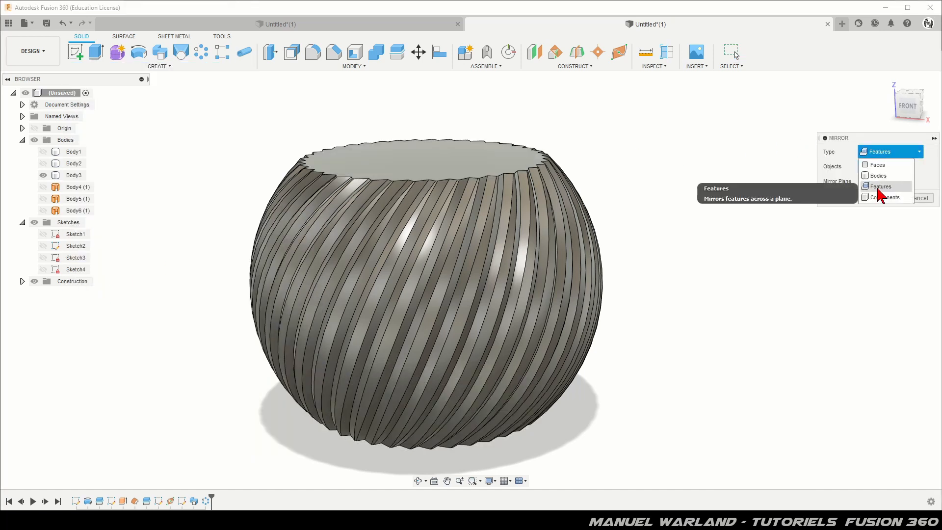
pyautogui.click(879, 188)
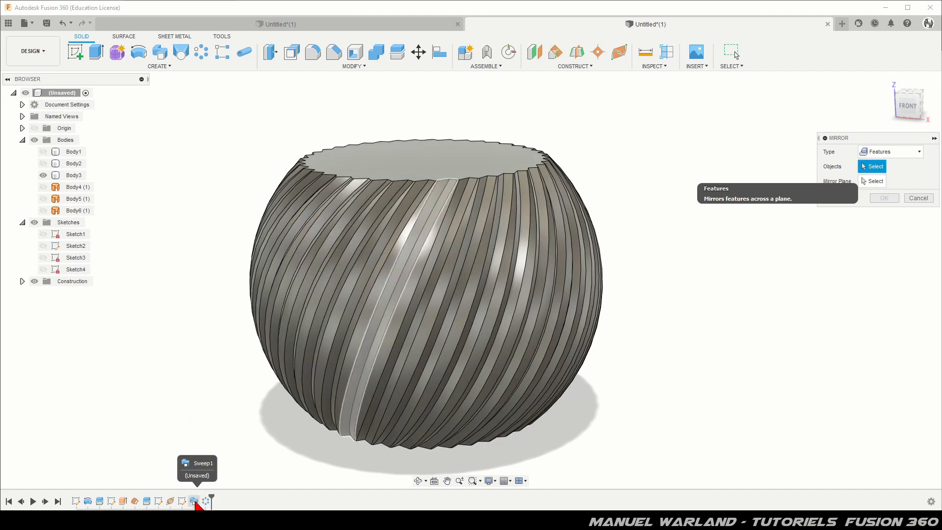
pyautogui.click(195, 501)
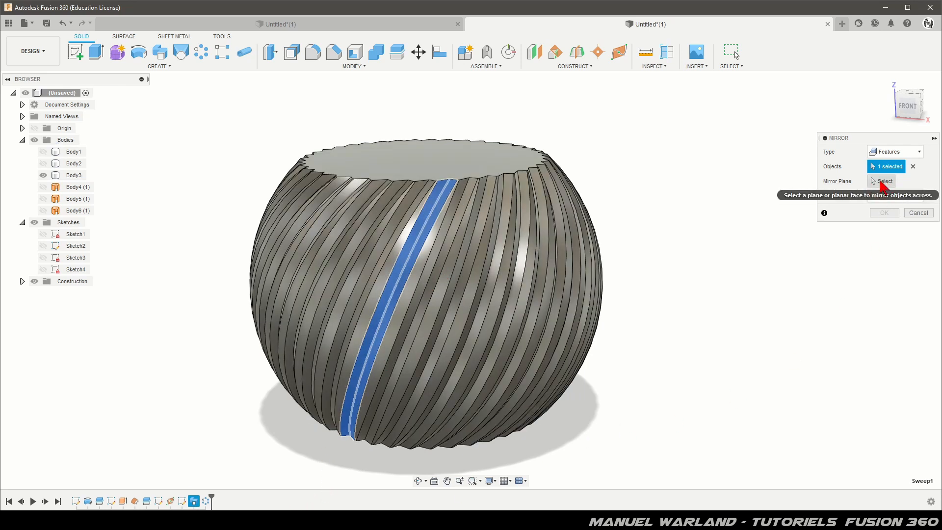
pyautogui.click(883, 181)
pyautogui.keyDown('shift'); pyautogui.moveTo(765, 317); pyautogui.dragTo(678, 332, button='middle'); pyautogui.keyUp('shift')
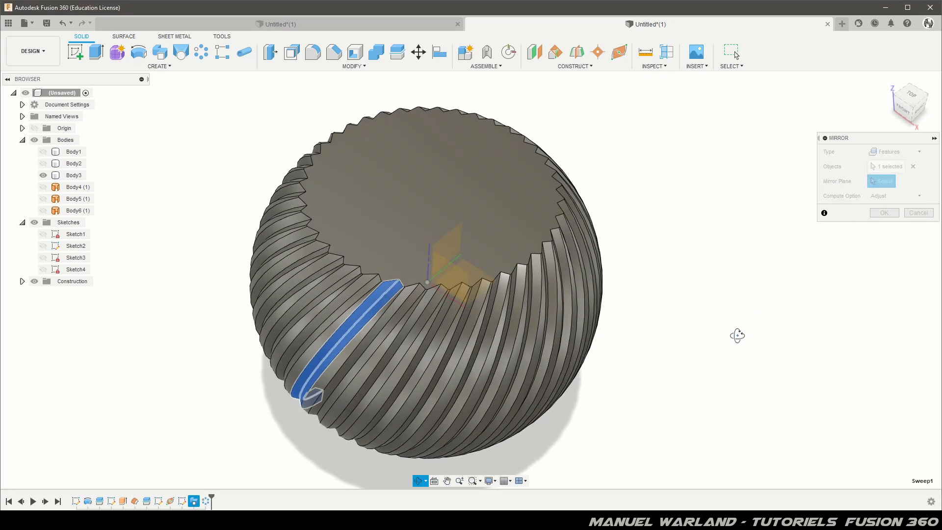
pyautogui.click(460, 244)
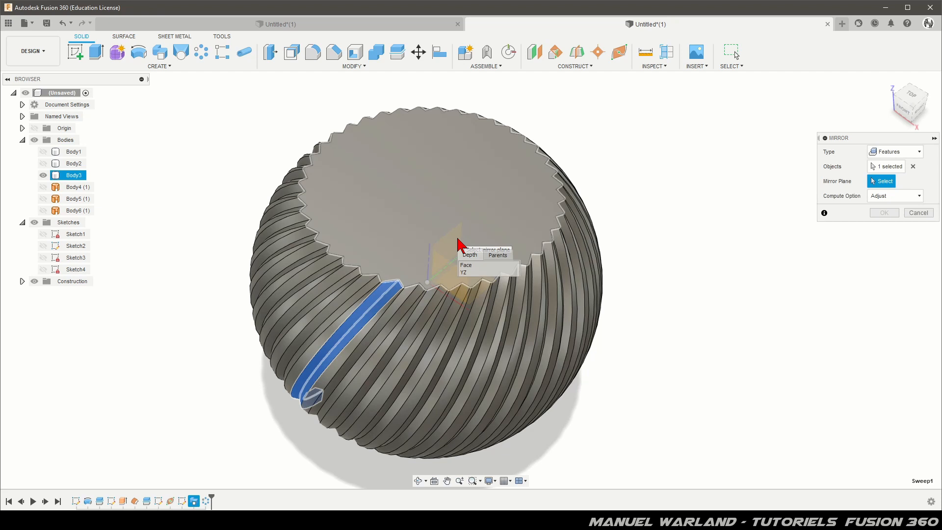
pyautogui.click(466, 273)
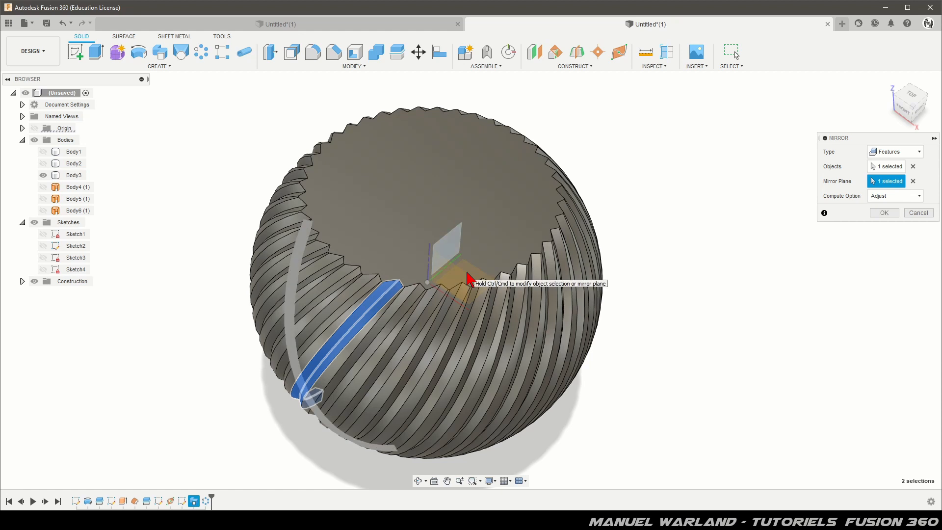
pyautogui.keyDown('shift'); pyautogui.moveTo(757, 332); pyautogui.dragTo(771, 305, button='middle'); pyautogui.keyUp('shift')
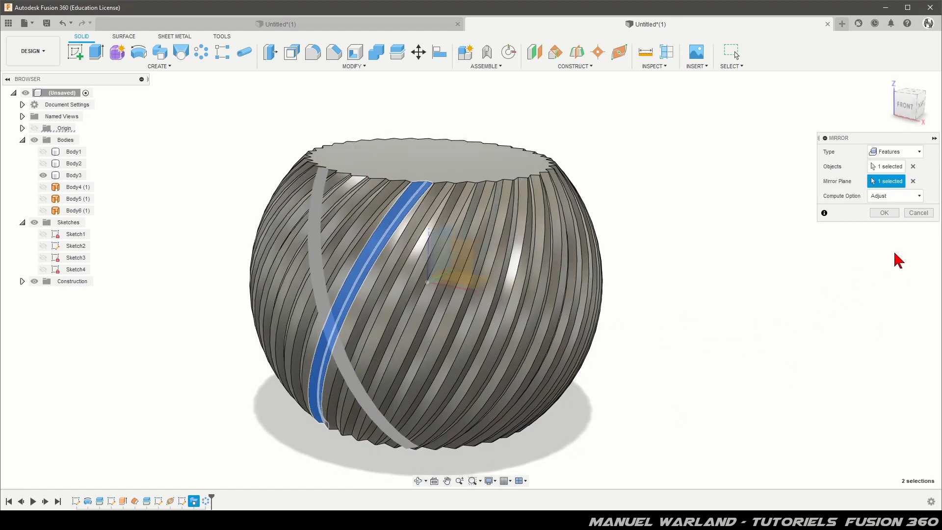
pyautogui.click(885, 214)
# Create a full circular pattern of the mirrored groove feature around the vertical Z axis with a quantity of 40.
pyautogui.keyDown('shift'); pyautogui.moveTo(731, 344); pyautogui.dragTo(685, 322, button='middle'); pyautogui.keyUp('shift')
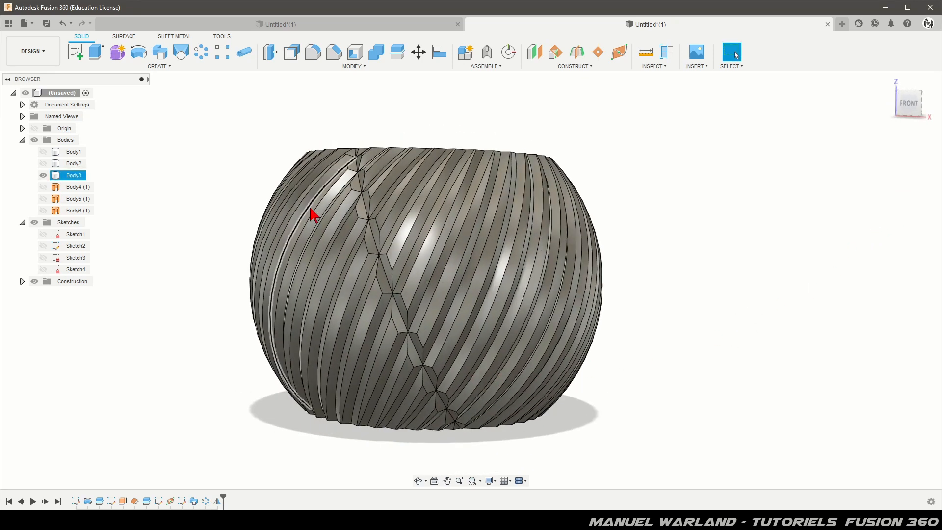
pyautogui.click(202, 56)
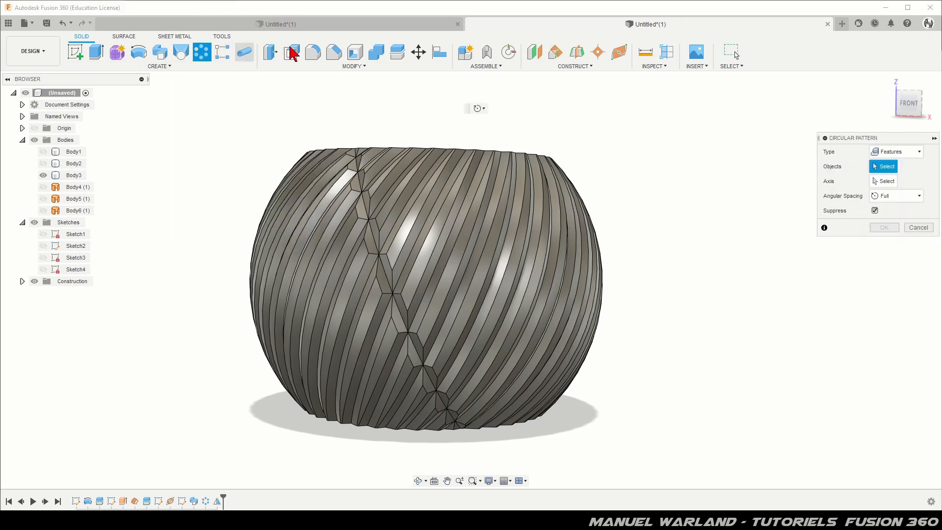
pyautogui.click(891, 153)
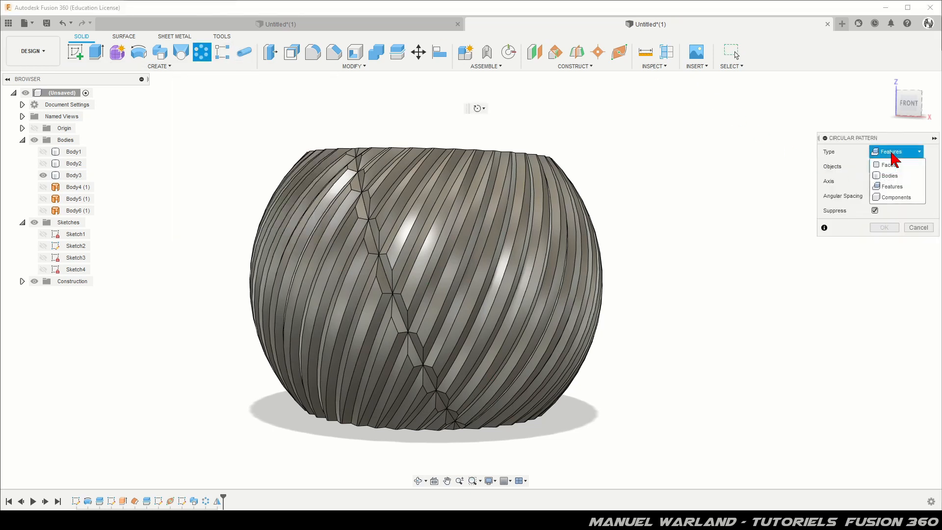
pyautogui.click(891, 187)
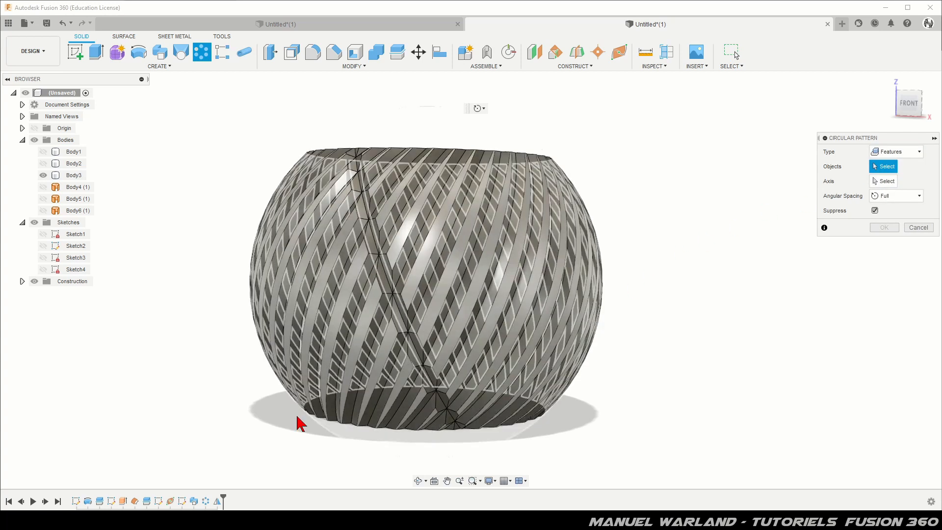
pyautogui.click(218, 501)
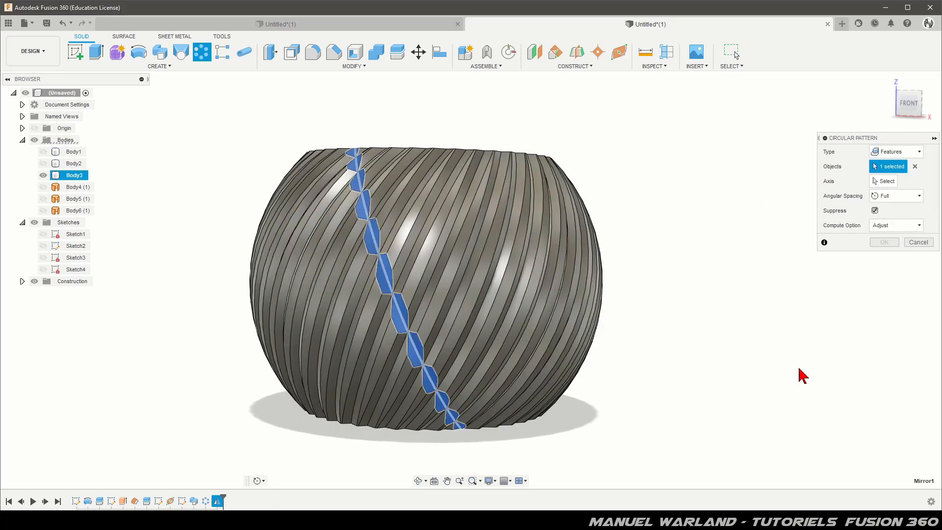
pyautogui.click(884, 181)
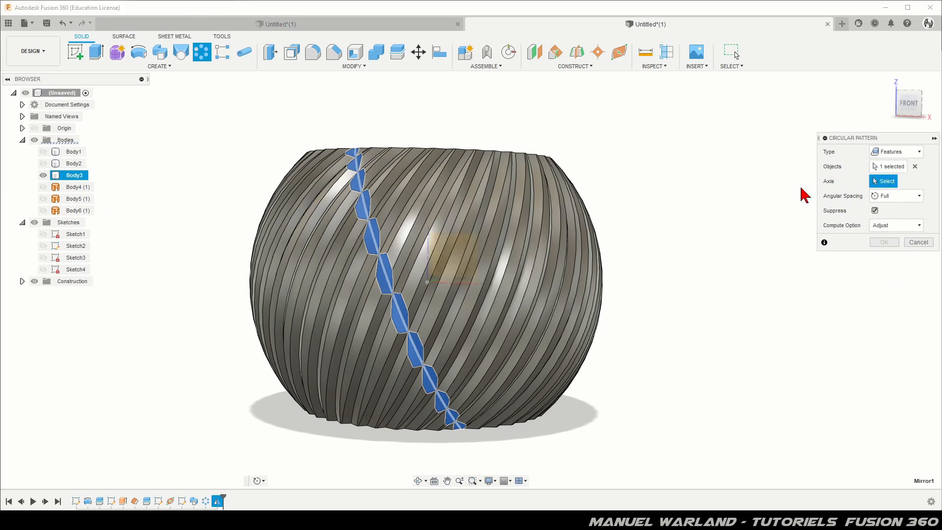
pyautogui.click(428, 251)
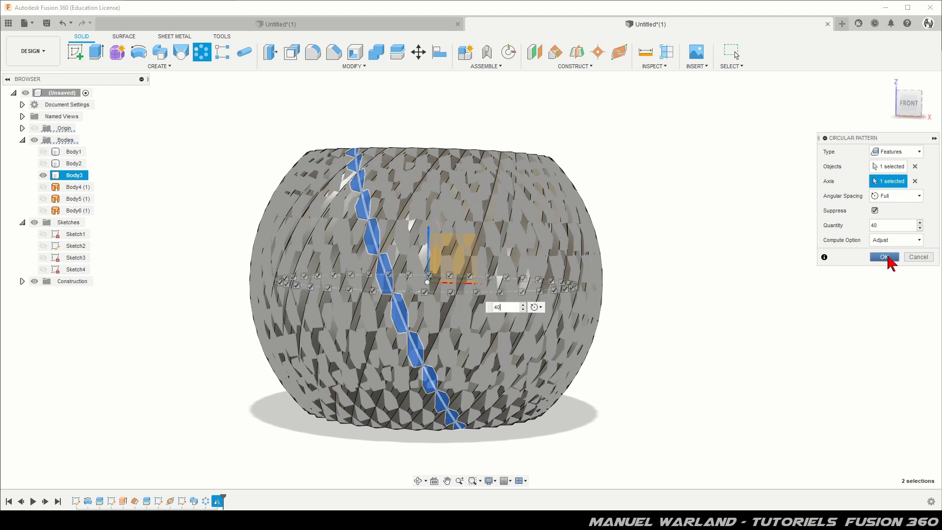
pyautogui.click(888, 257)
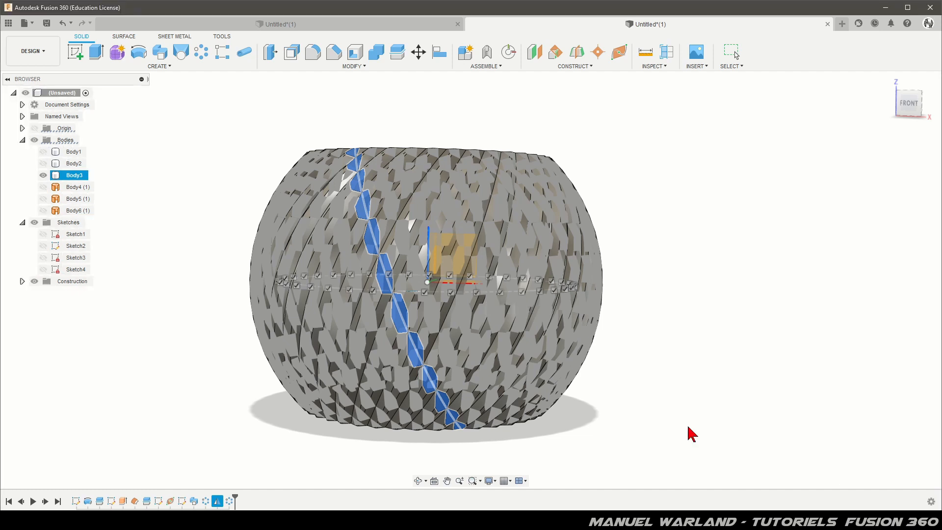
pyautogui.click(736, 53)
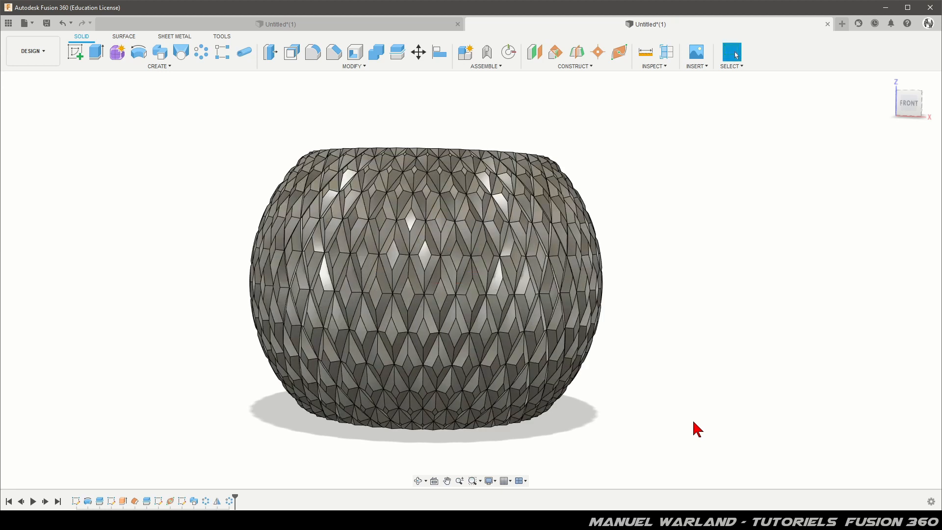
pyautogui.keyDown('shift'); pyautogui.moveTo(651, 422); pyautogui.dragTo(677, 435, button='middle'); pyautogui.keyUp('shift')
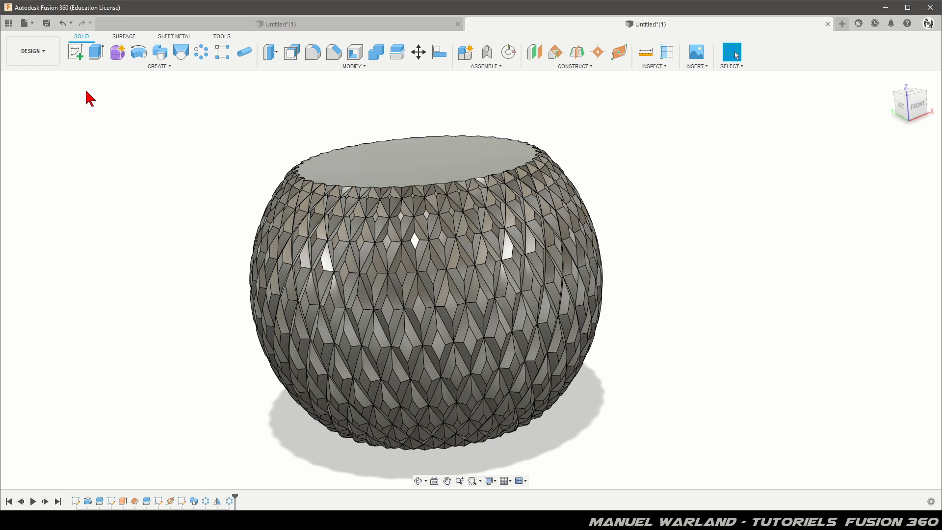
pyautogui.click(50, 56)
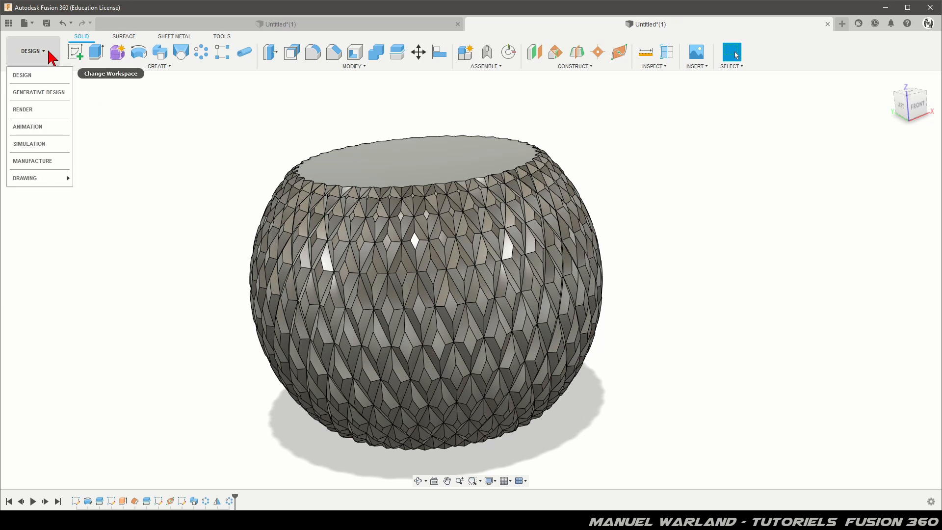
pyautogui.click(50, 56)
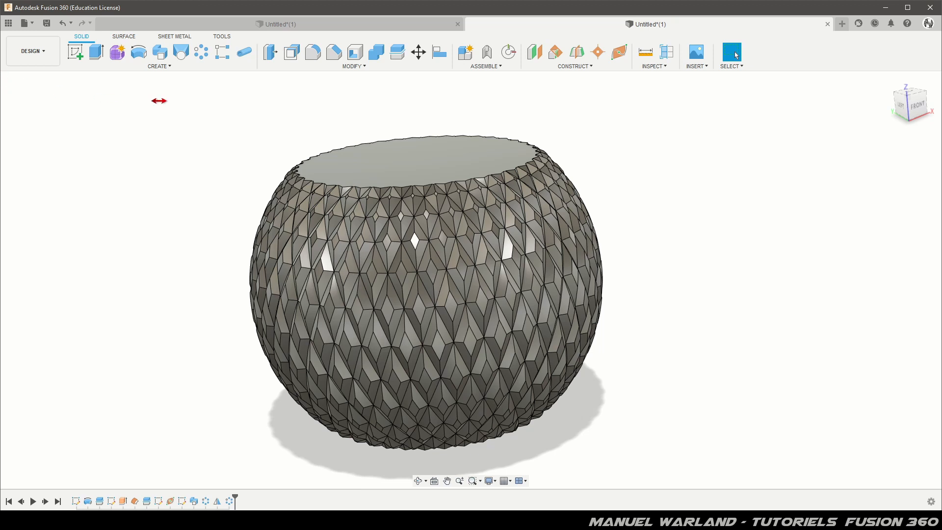
# Show the browser tree and make the hidden top and bottom cap bodies, Body1 and Body2, visible.
pyautogui.moveTo(62, 78); pyautogui.dragTo(159, 30)
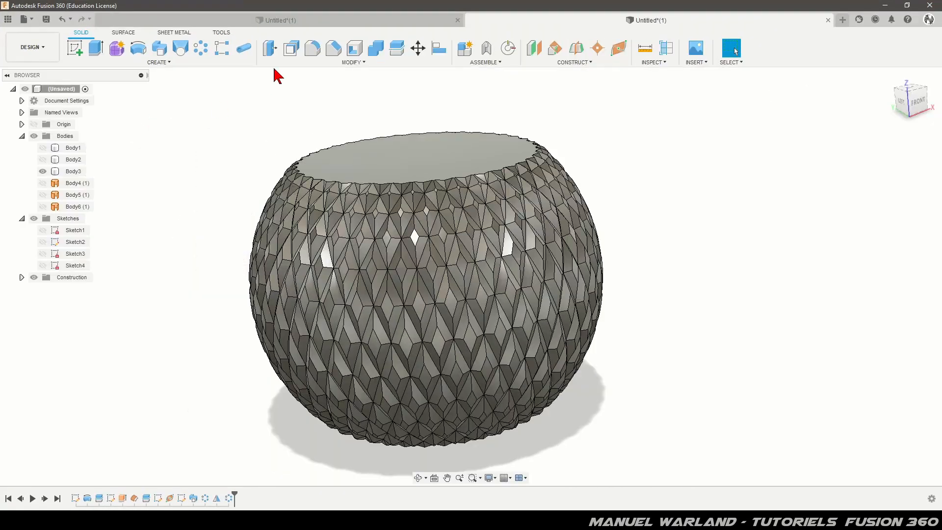
pyautogui.click(43, 160)
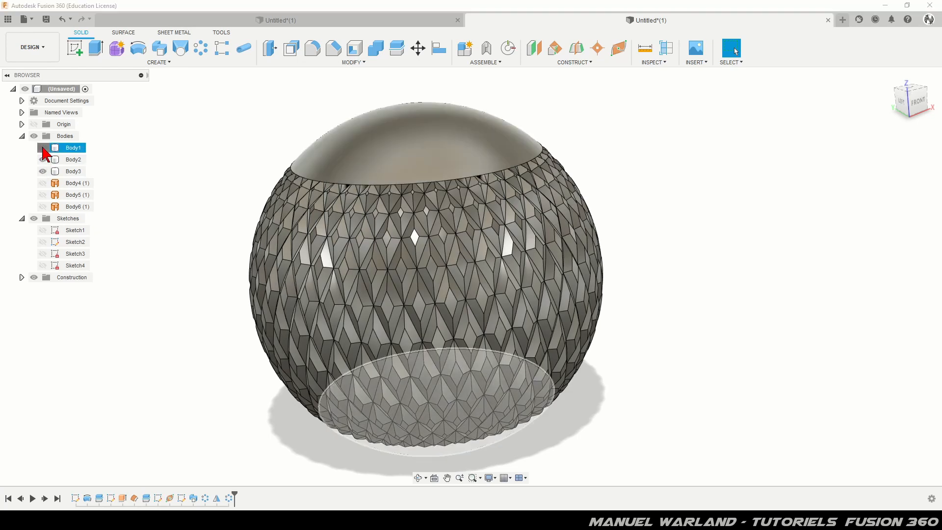
pyautogui.click(42, 148)
pyautogui.moveTo(175, 263)
pyautogui.keyDown('shift'); pyautogui.mouseDown(button='middle')
pyautogui.moveTo(168, 221)
pyautogui.moveTo(172, 270)
pyautogui.mouseUp(button='middle'); pyautogui.keyUp('shift')
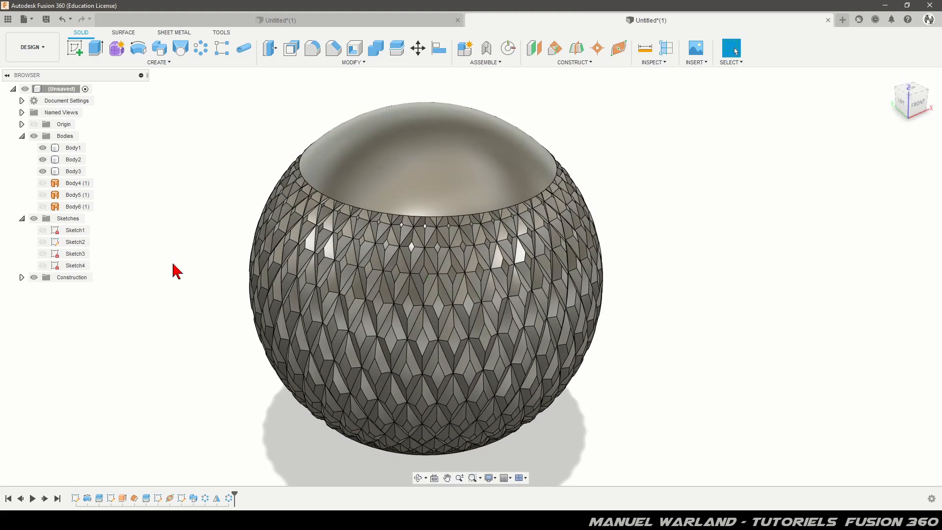
# Combine the knurled middle body with the top and bottom cap bodies using the Join operation.
pyautogui.click(378, 50)
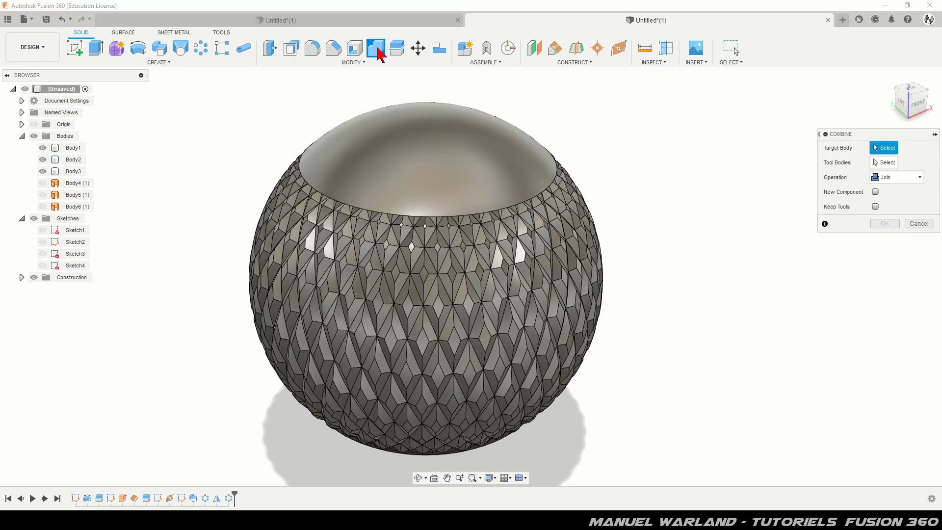
pyautogui.click(451, 310)
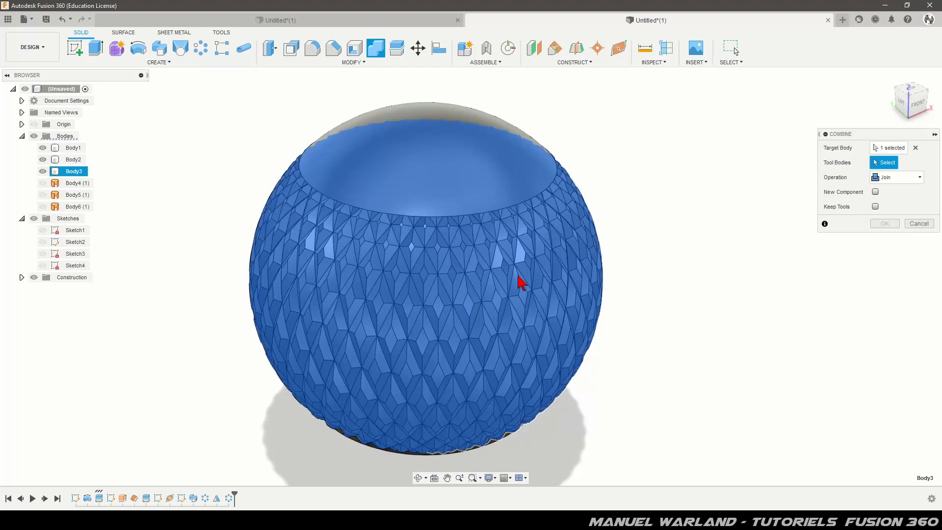
pyautogui.click(522, 153)
pyautogui.keyDown('shift'); pyautogui.moveTo(421, 347); pyautogui.dragTo(429, 270, button='middle'); pyautogui.keyUp('shift')
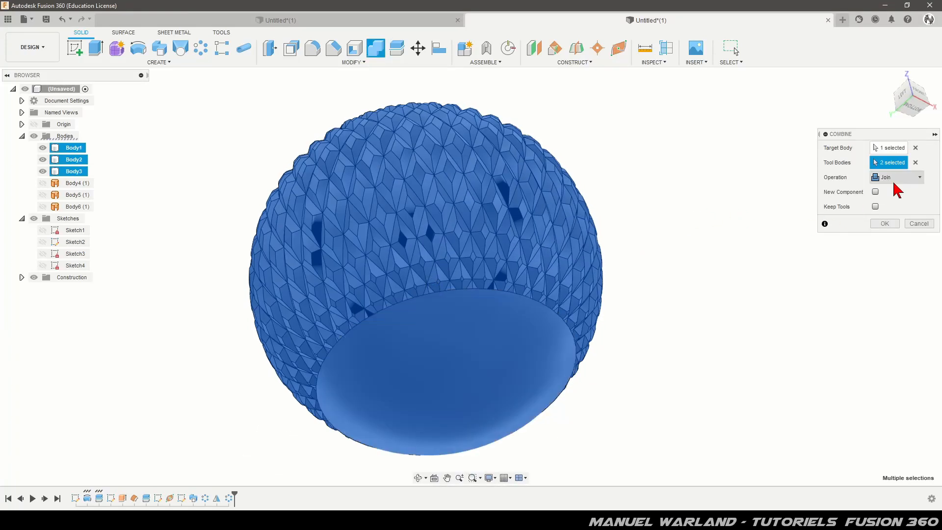
pyautogui.click(885, 224)
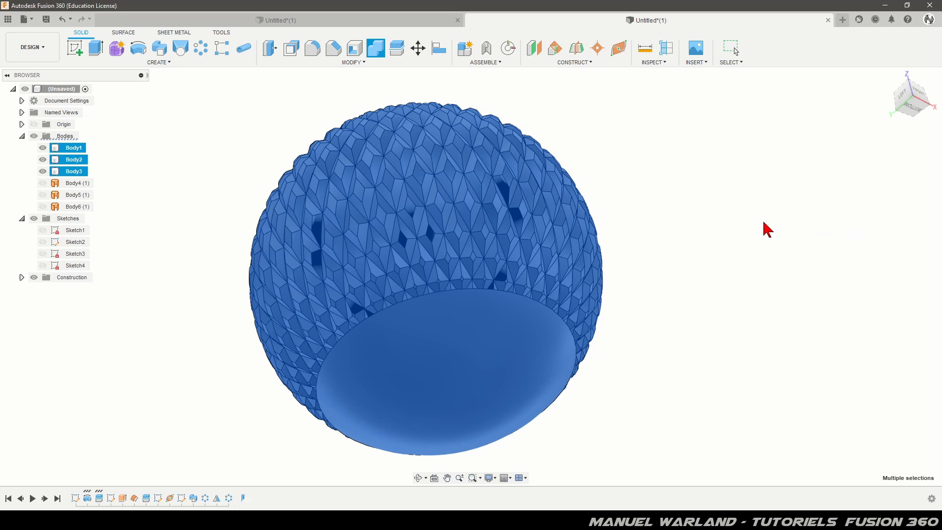
pyautogui.keyDown('shift'); pyautogui.moveTo(662, 187); pyautogui.dragTo(583, 223, button='middle'); pyautogui.keyUp('shift')
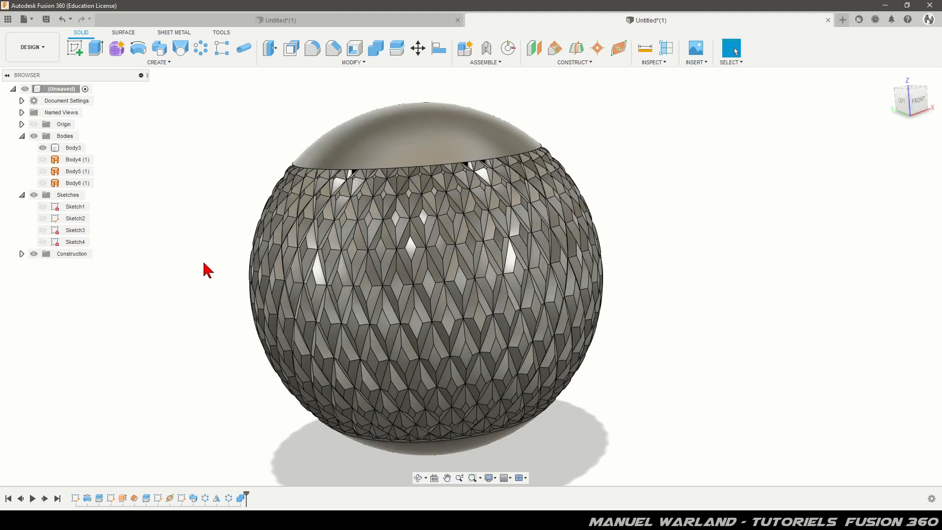
# Show Sketch1 and split the joined ball body with the sketch's outermost horizontal lines near the top and bottom.
pyautogui.click(45, 211)
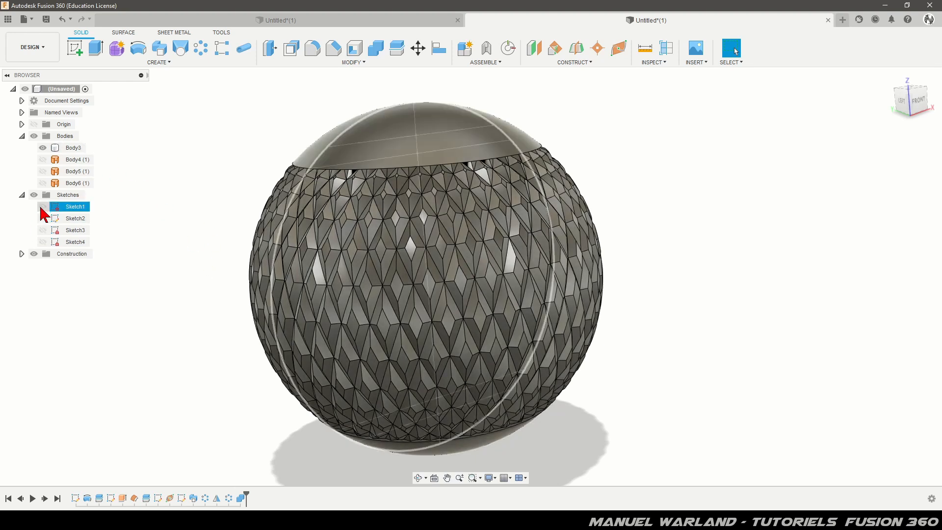
pyautogui.click(42, 207)
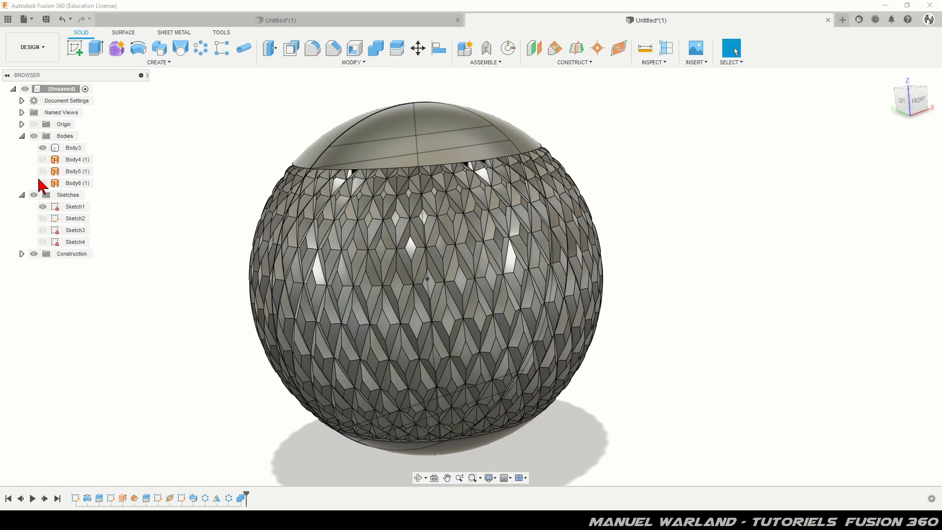
pyautogui.click(400, 48)
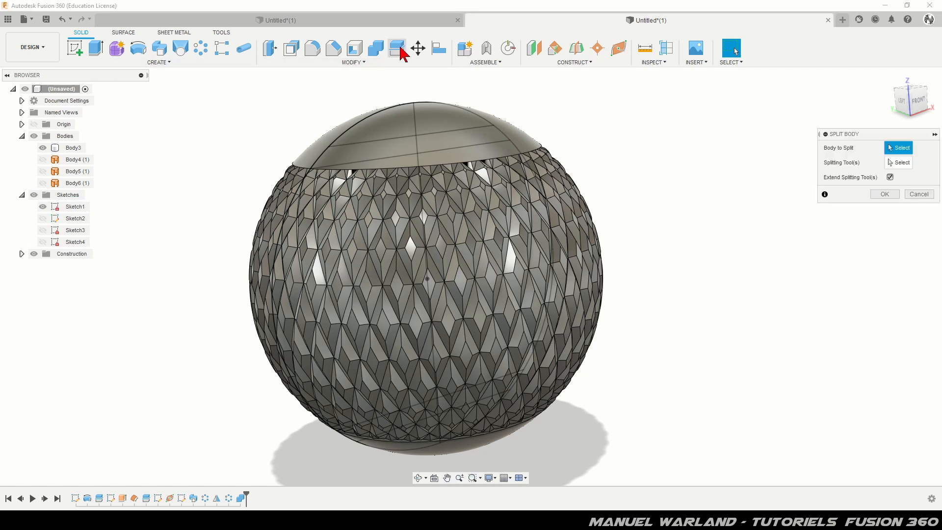
pyautogui.click(487, 253)
pyautogui.click(902, 163)
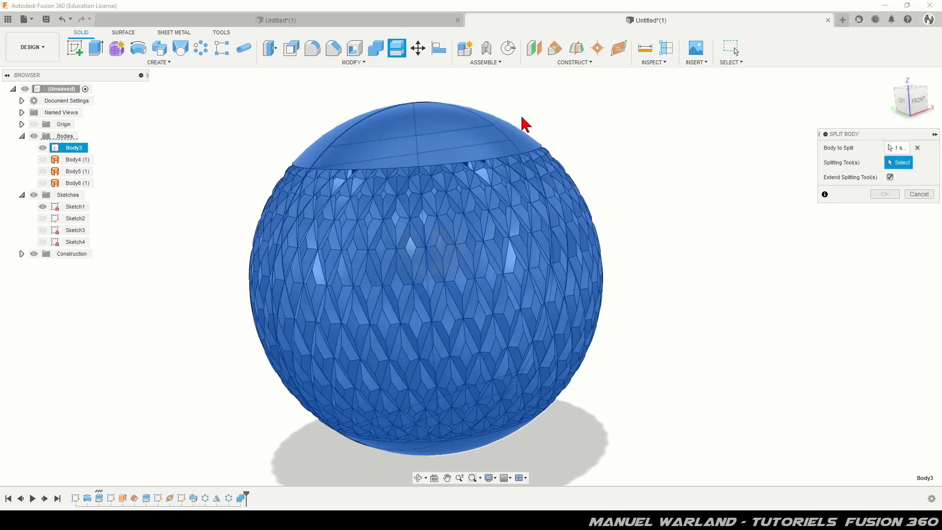
pyautogui.click(443, 140)
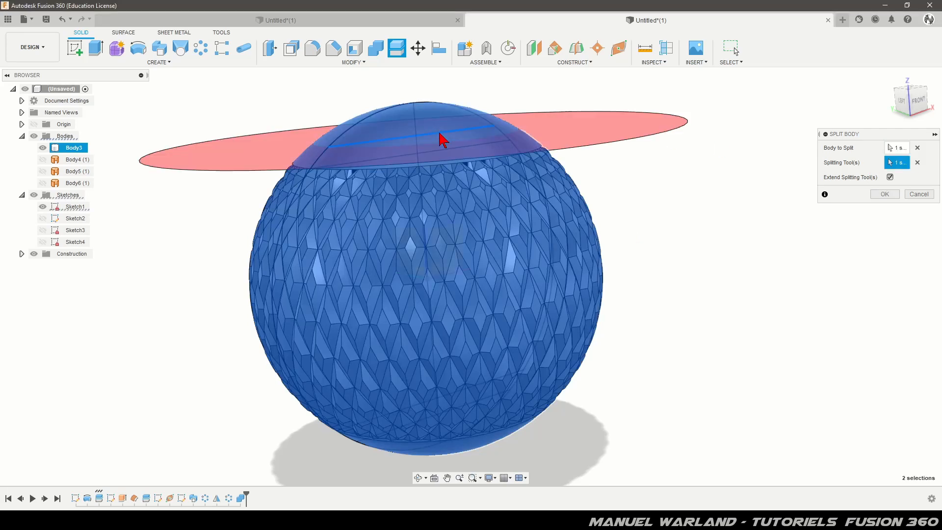
pyautogui.keyDown('shift'); pyautogui.moveTo(382, 466); pyautogui.dragTo(363, 426, button='middle'); pyautogui.keyUp('shift')
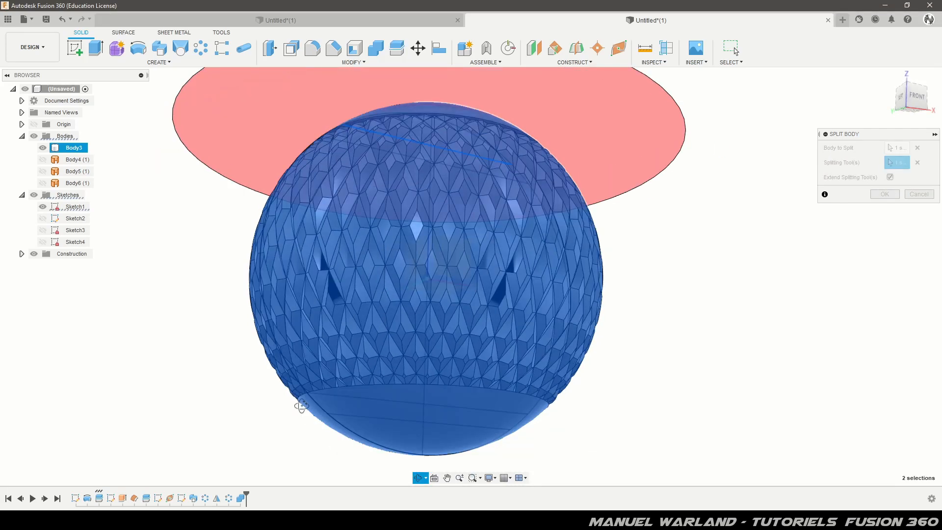
pyautogui.click(372, 423)
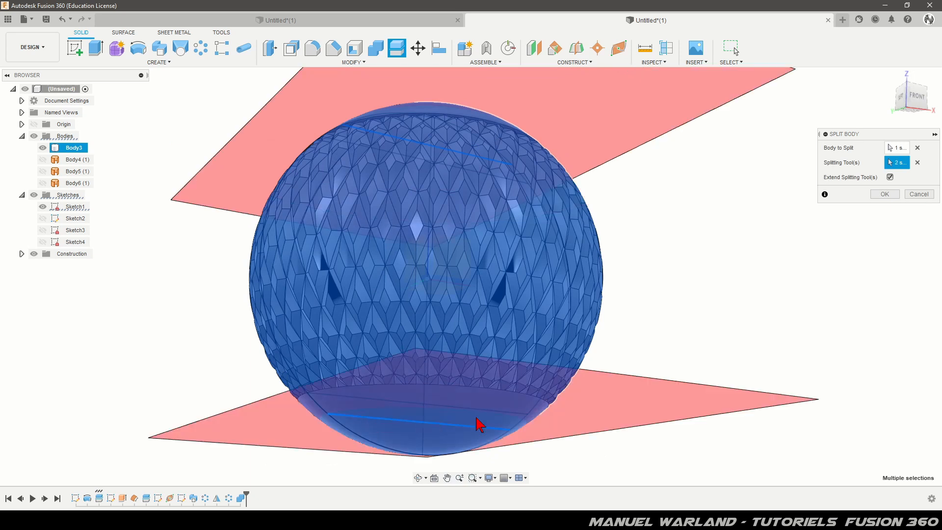
pyautogui.click(888, 194)
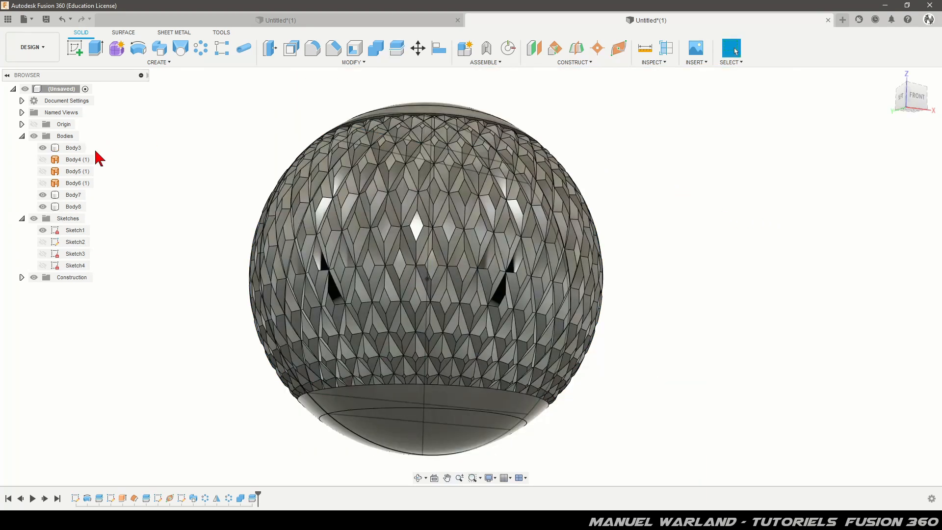
# Remove the two cap bodies split off at the ball's top and bottom, and hide Sketch1.
pyautogui.rightClick(67, 198)
pyautogui.click(69, 196)
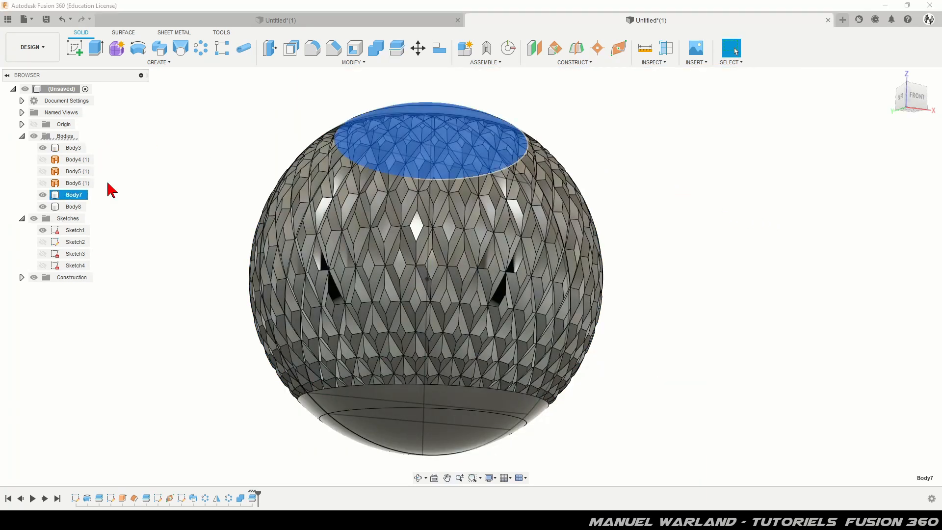
pyautogui.rightClick(75, 201)
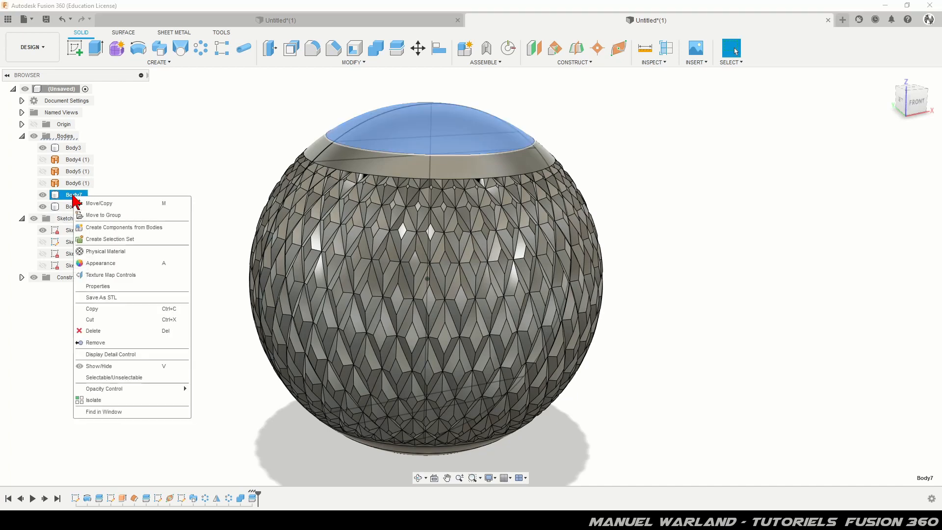
pyautogui.click(104, 350)
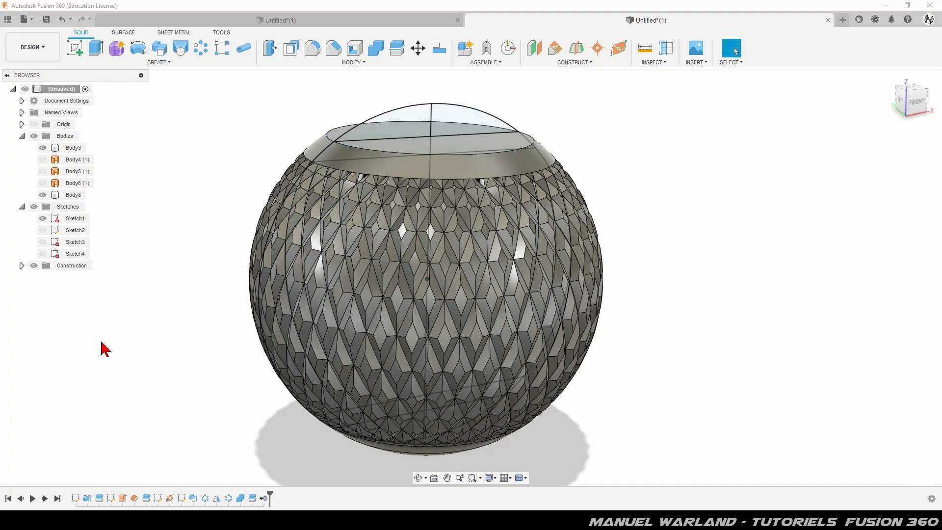
pyautogui.keyDown('shift'); pyautogui.moveTo(123, 347); pyautogui.dragTo(125, 318, button='middle'); pyautogui.keyUp('shift')
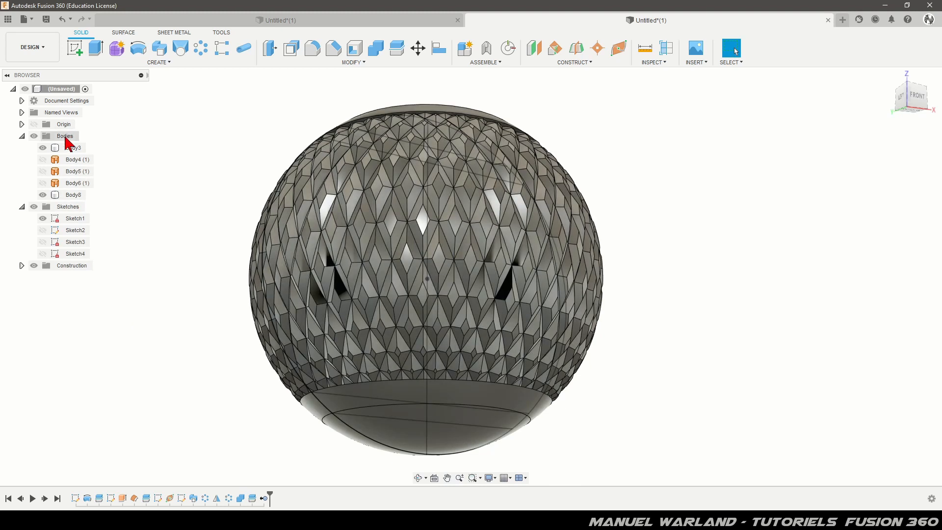
pyautogui.click(74, 149)
pyautogui.rightClick(74, 154)
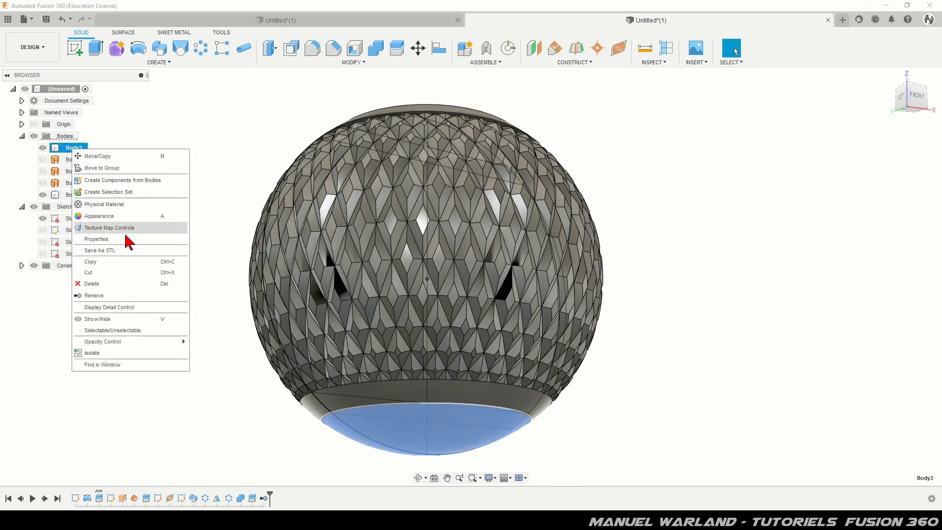
pyautogui.click(97, 296)
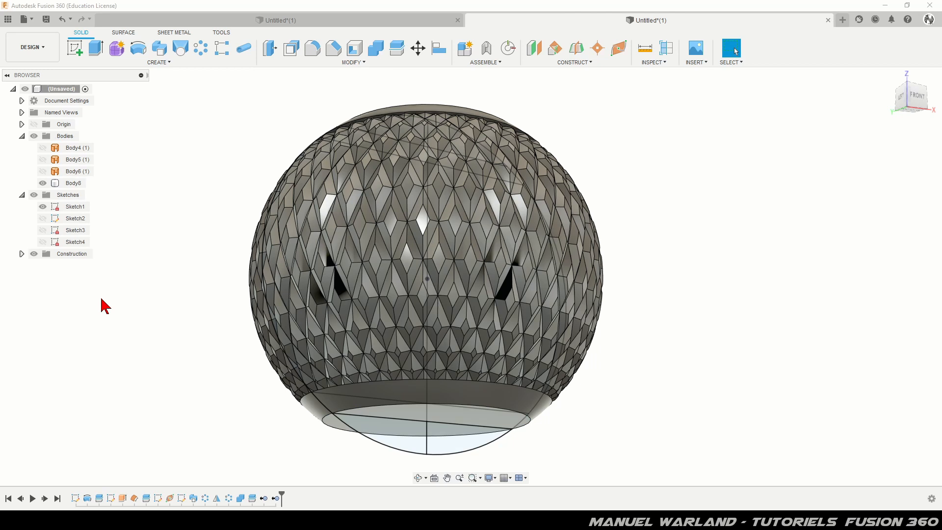
pyautogui.click(42, 207)
# Fillet the circular edges of the ball's flat top and bottom faces with an 8 mm radius.
pyautogui.keyDown('shift'); pyautogui.moveTo(221, 168); pyautogui.dragTo(216, 191, button='middle'); pyautogui.keyUp('shift')
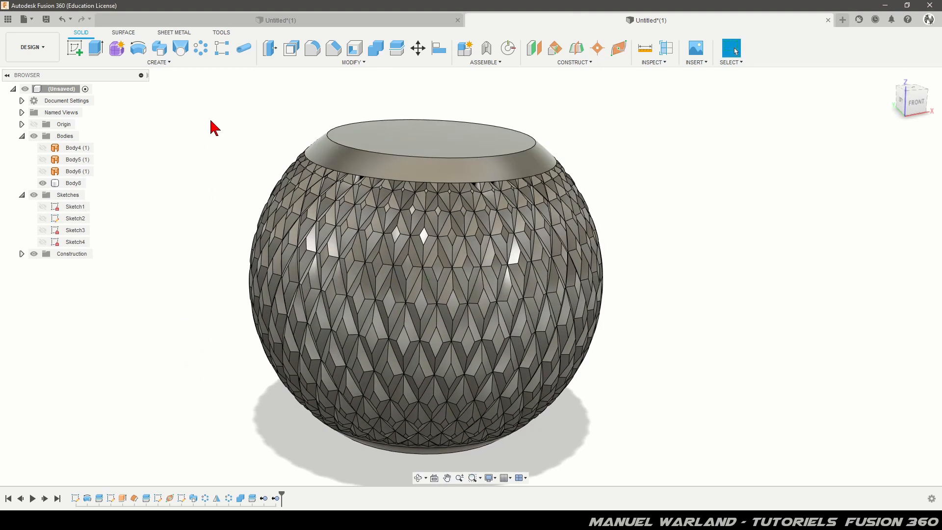
pyautogui.click(313, 49)
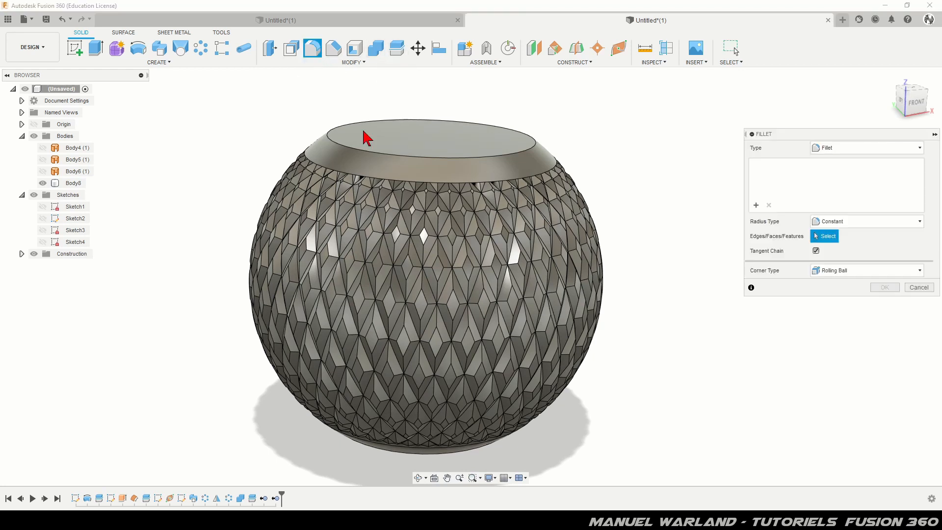
pyautogui.click(428, 163)
pyautogui.keyDown('shift'); pyautogui.moveTo(196, 221); pyautogui.dragTo(206, 186, button='middle'); pyautogui.keyUp('shift')
pyautogui.click(354, 398)
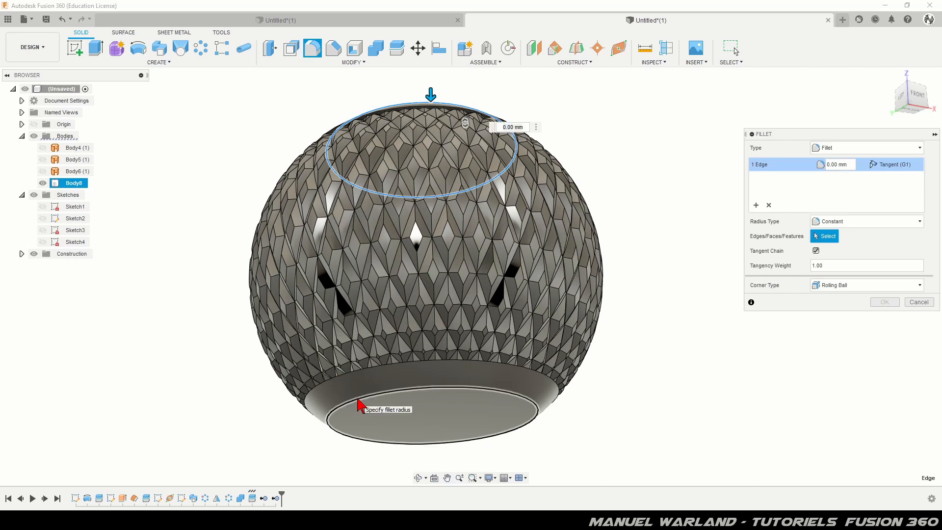
pyautogui.press('Return')
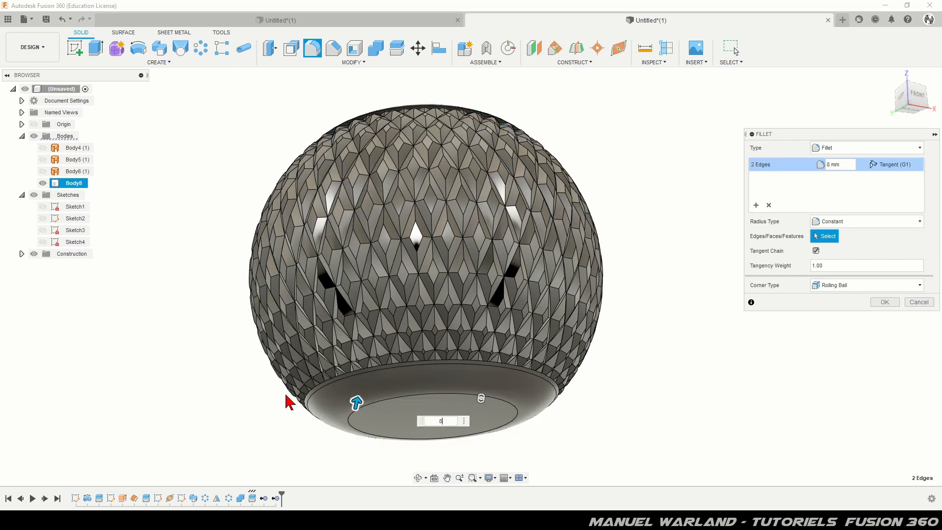
pyautogui.press('Return')
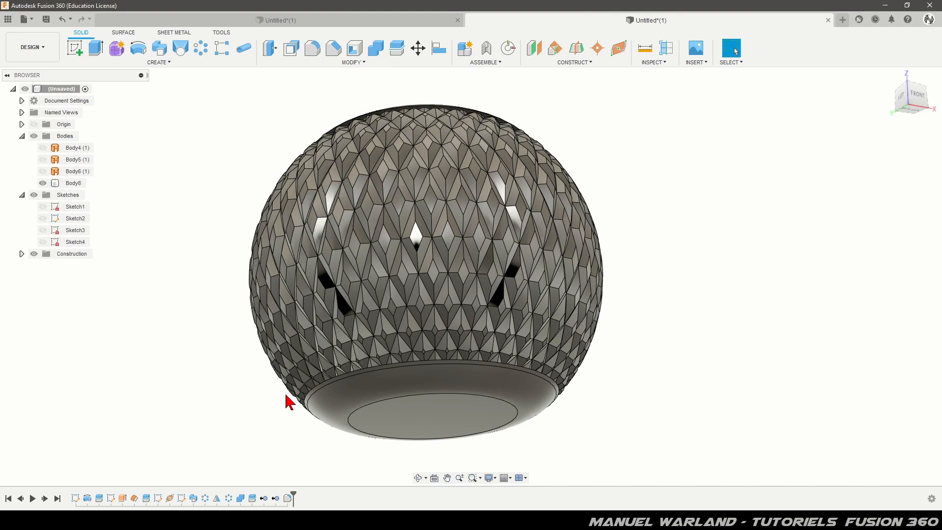
# Sketch a 15 mm diameter circle centred at the origin on the ball's flat bottom face and finish the sketch.
pyautogui.keyDown('shift'); pyautogui.moveTo(212, 297); pyautogui.dragTo(250, 279, button='middle'); pyautogui.keyUp('shift')
pyautogui.scroll(-2, 216, 162)
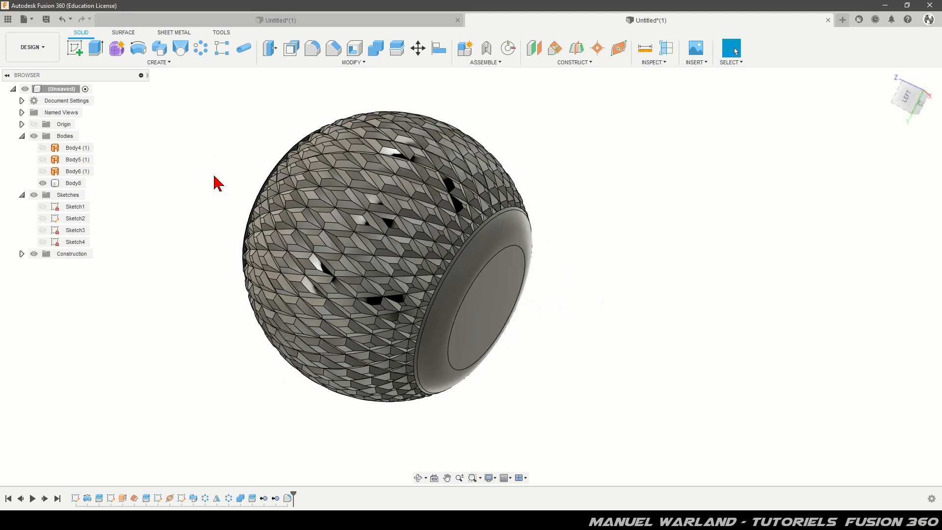
pyautogui.click(490, 311)
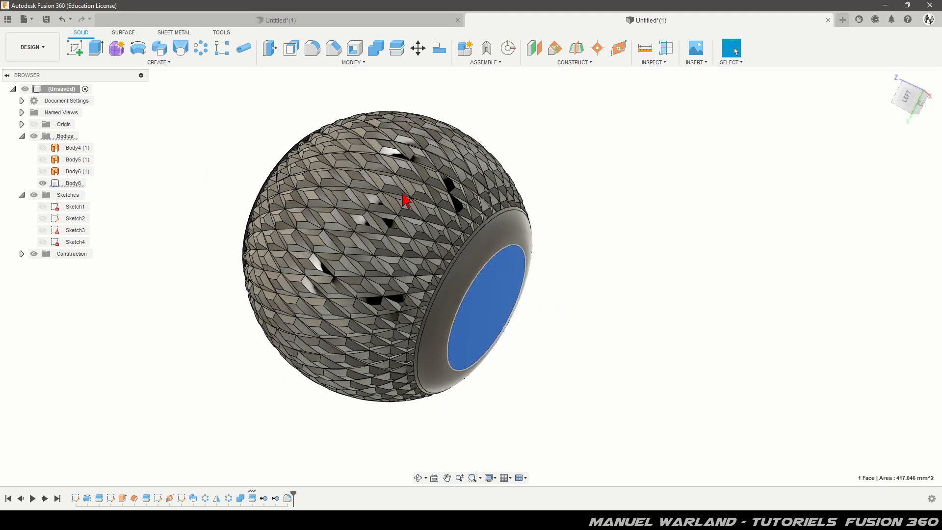
pyautogui.click(75, 49)
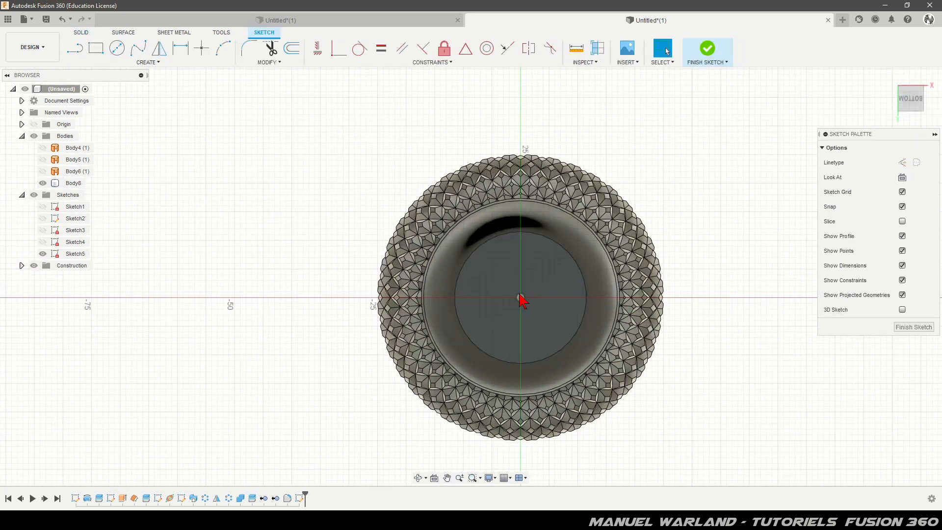
pyautogui.click(117, 48)
pyautogui.click(521, 298)
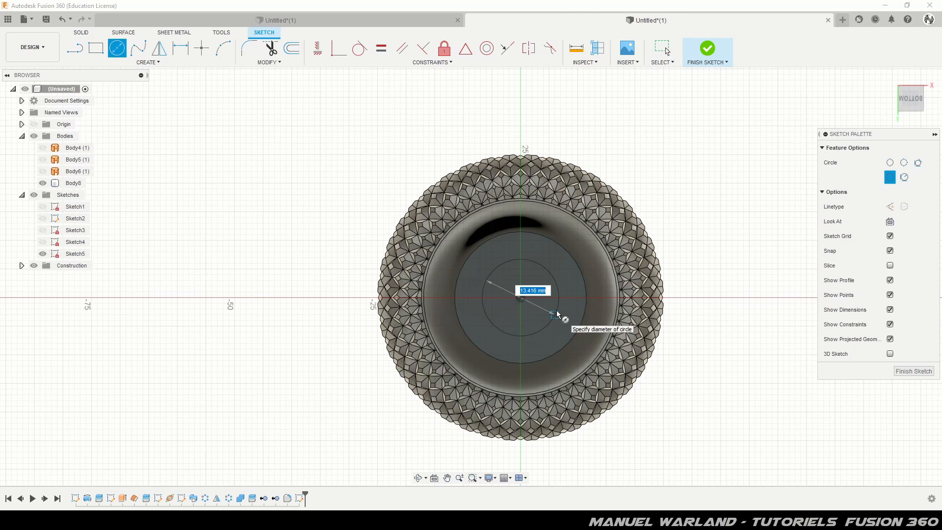
pyautogui.write('15')
pyautogui.press('Return')
pyautogui.press('Escape')
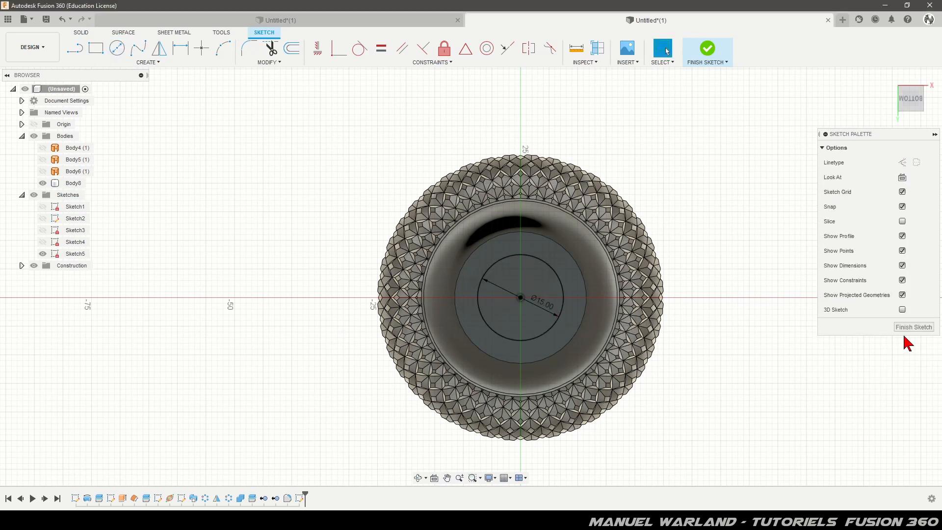
pyautogui.click(918, 326)
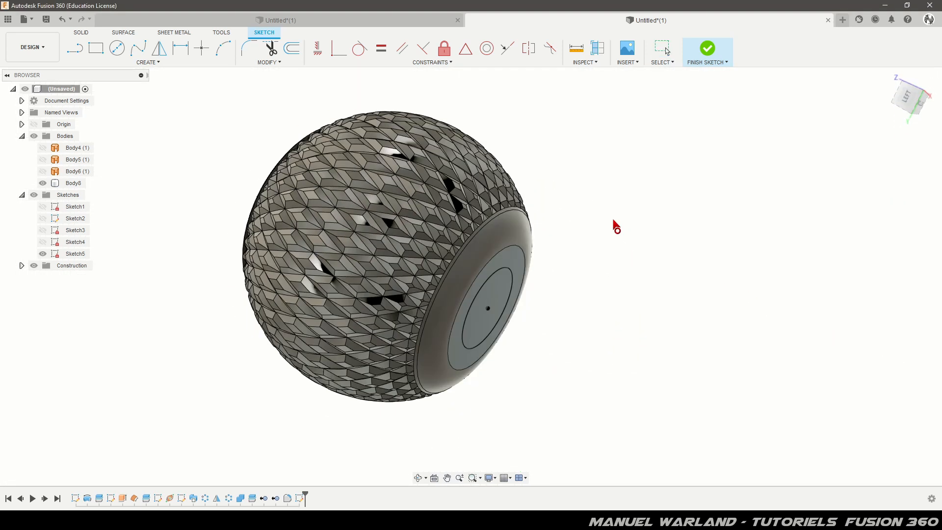
# Extrude the 15 mm circle on the ball's flat bottom face outward by 60 mm to form the shank.
pyautogui.click(499, 297)
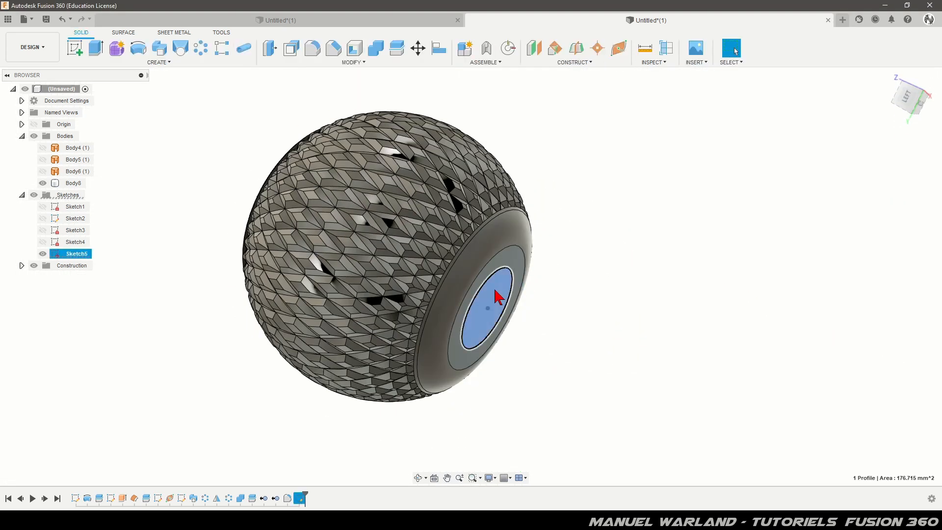
pyautogui.press('e')
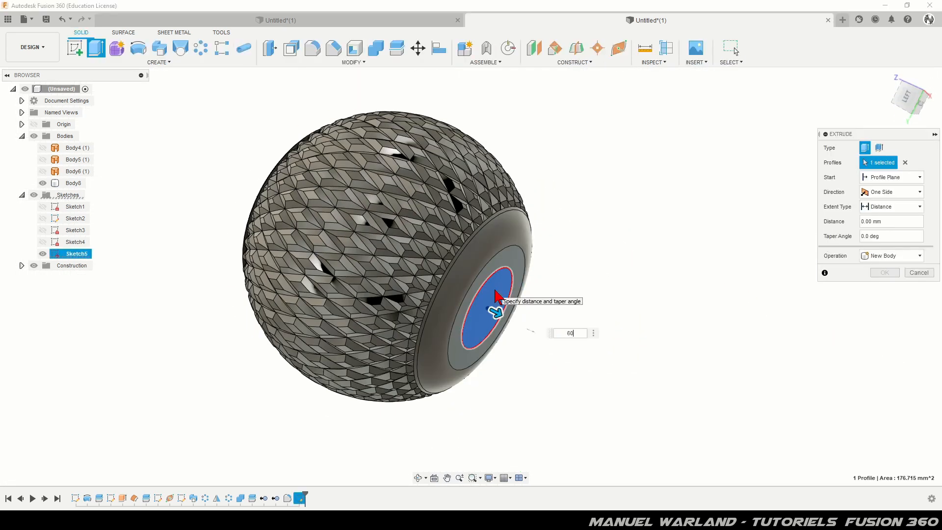
pyautogui.press('Return')
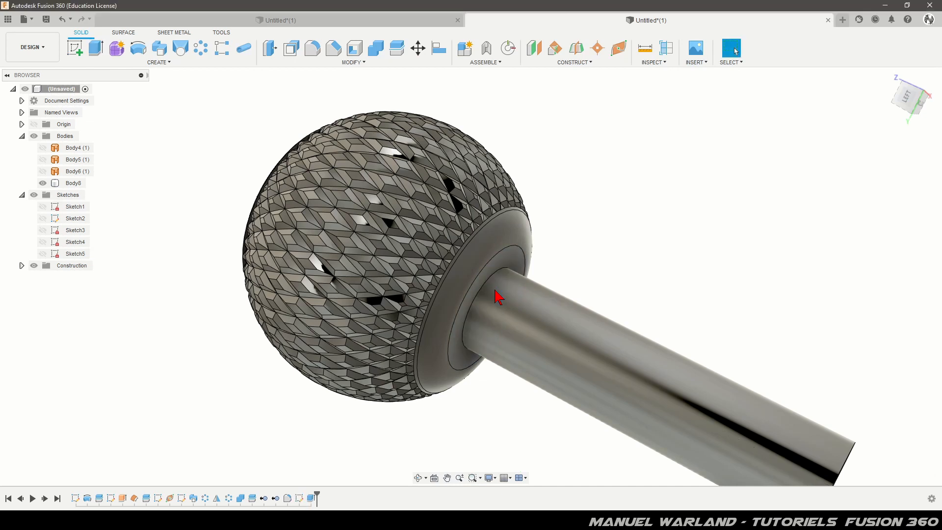
# Chamfer the circular edge at the shank's free end with an equal distance of 1 mm.
pyautogui.scroll(-2, 204, 167)
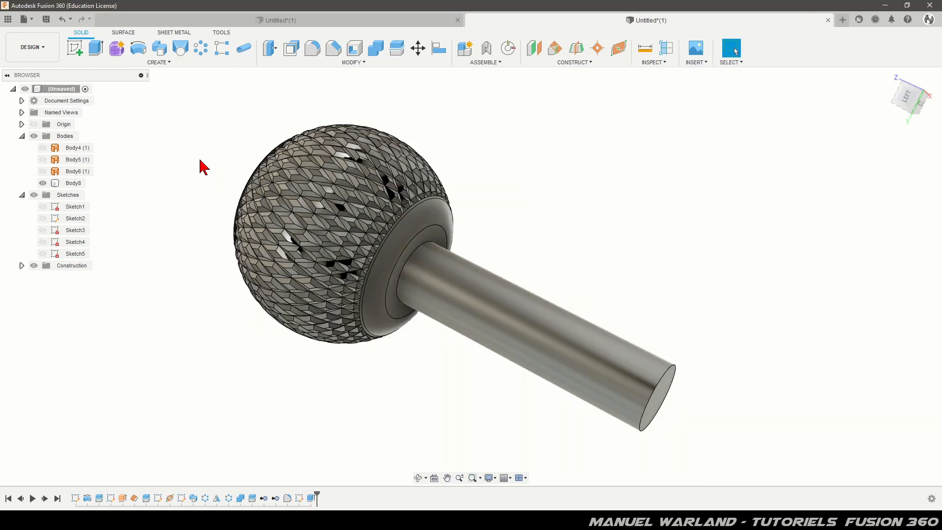
pyautogui.click(335, 51)
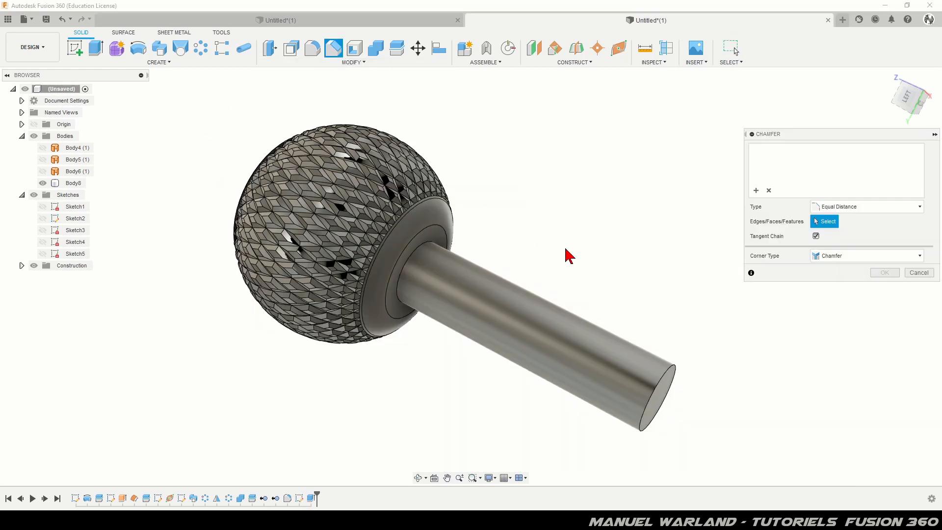
pyautogui.click(677, 380)
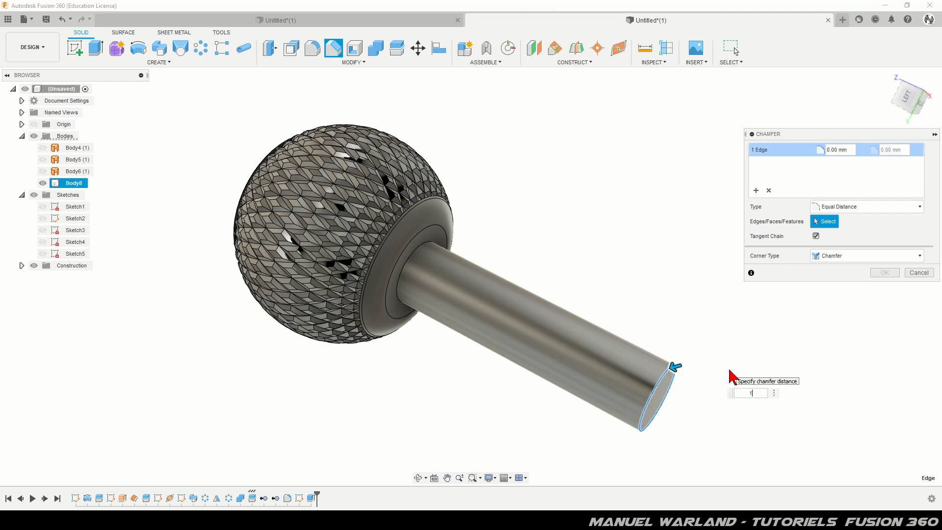
pyautogui.press('Return')
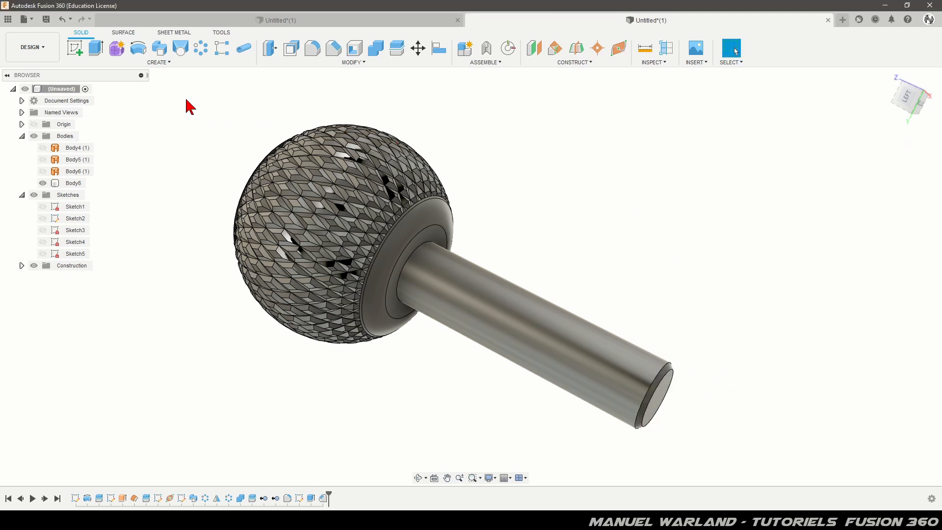
# Add a modeled M15x1.5 ISO Metric thread to the shank, not full length but 45 mm long from its free end.
pyautogui.click(163, 63)
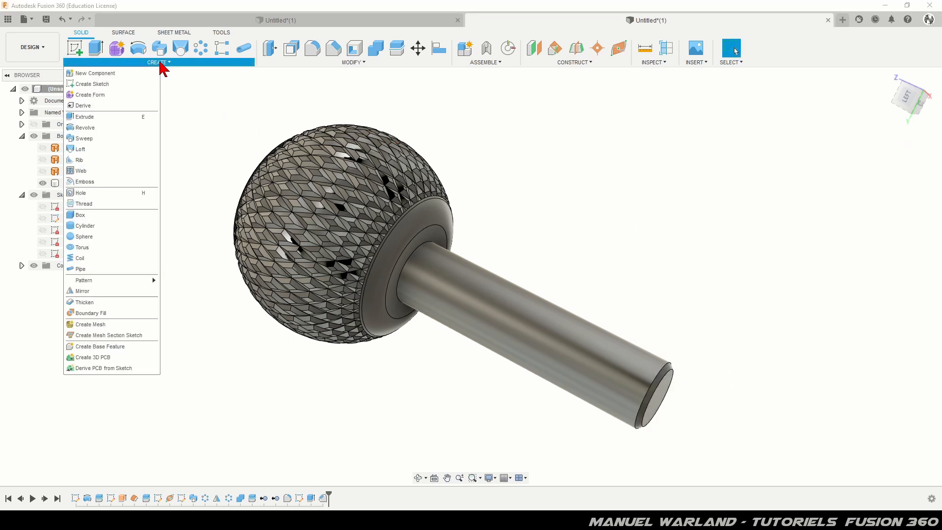
pyautogui.click(98, 206)
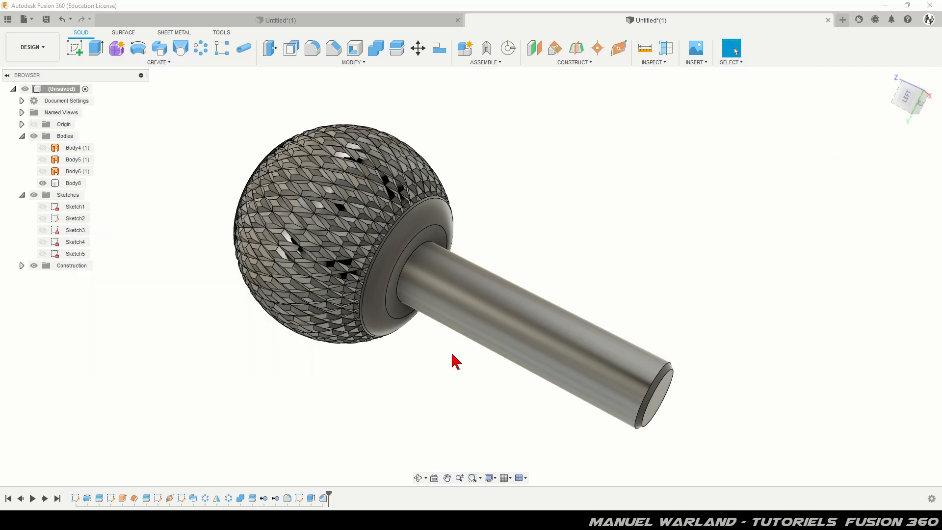
pyautogui.click(600, 384)
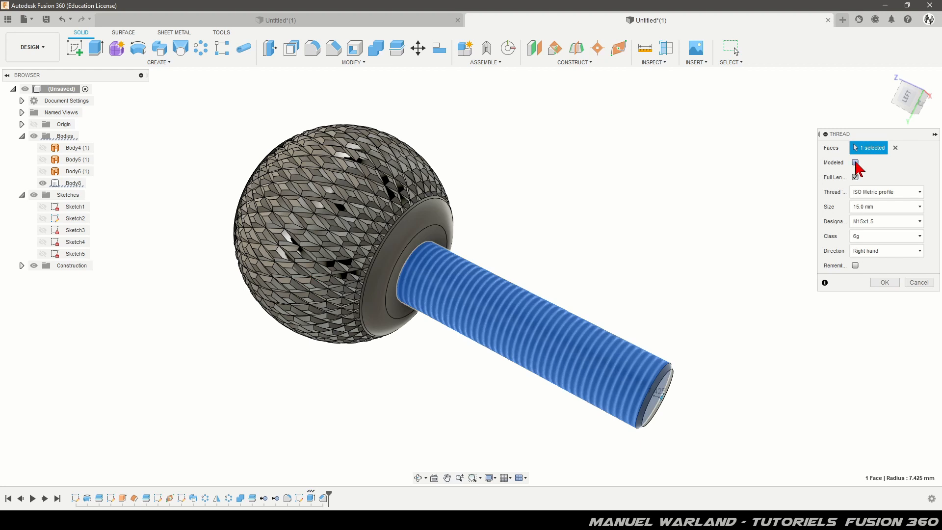
pyautogui.click(856, 163)
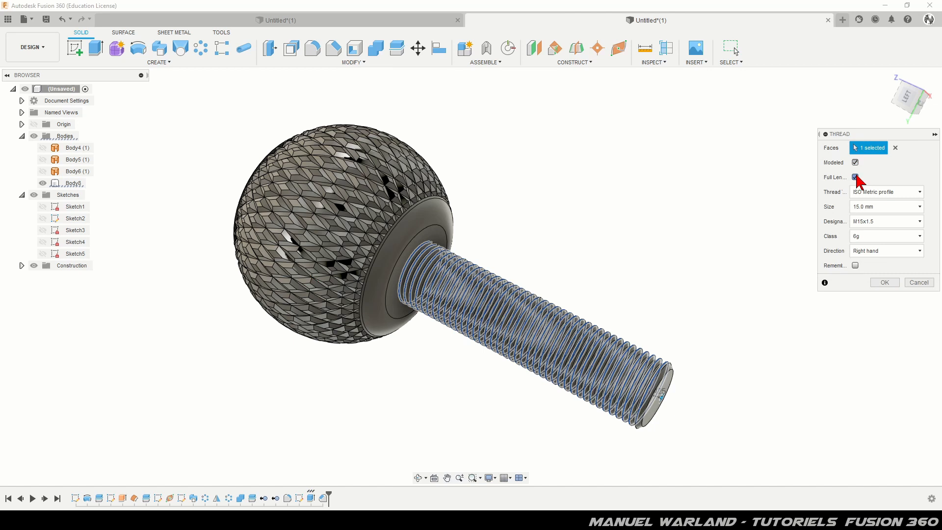
pyautogui.click(856, 177)
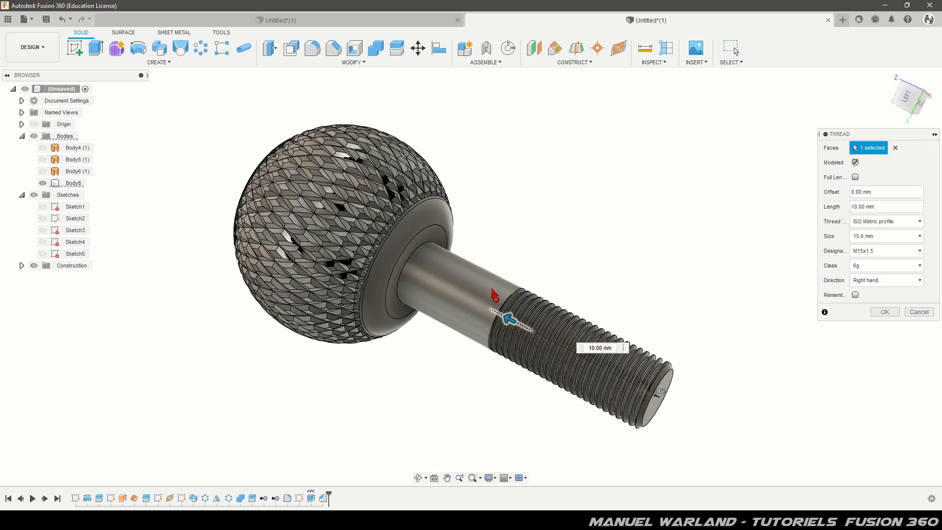
pyautogui.moveTo(494, 295); pyautogui.dragTo(492, 288)
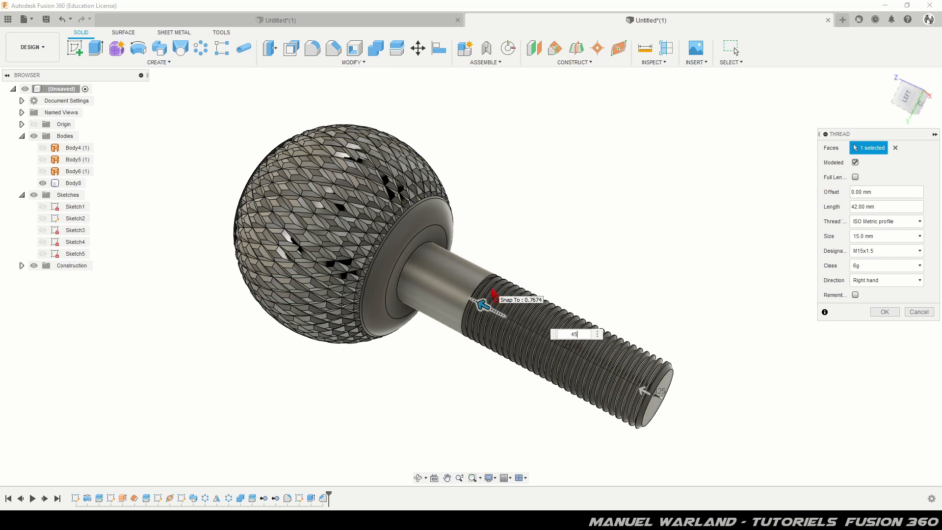
pyautogui.press('Return')
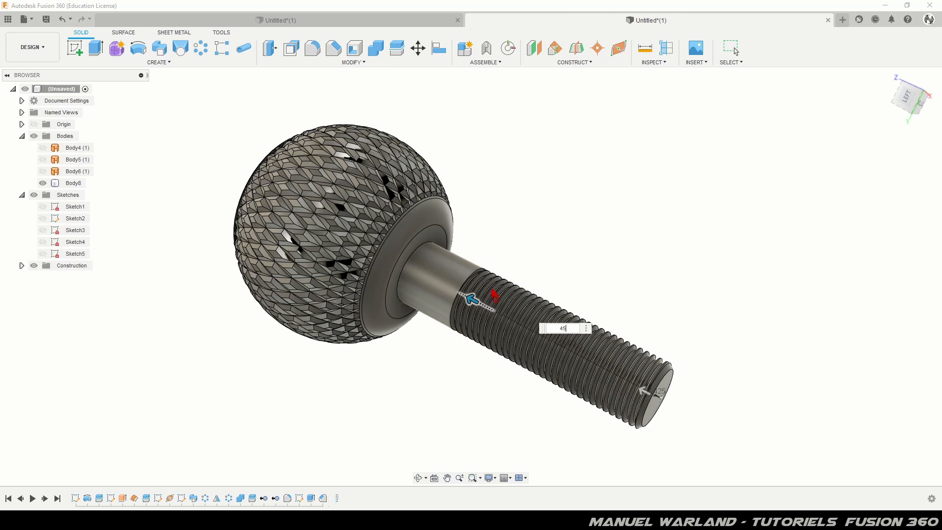
# Fillet the circular edge where the shank meets the ball's flat face with a 2 mm radius.
pyautogui.keyDown('shift'); pyautogui.moveTo(605, 244); pyautogui.dragTo(591, 251, button='middle'); pyautogui.keyUp('shift')
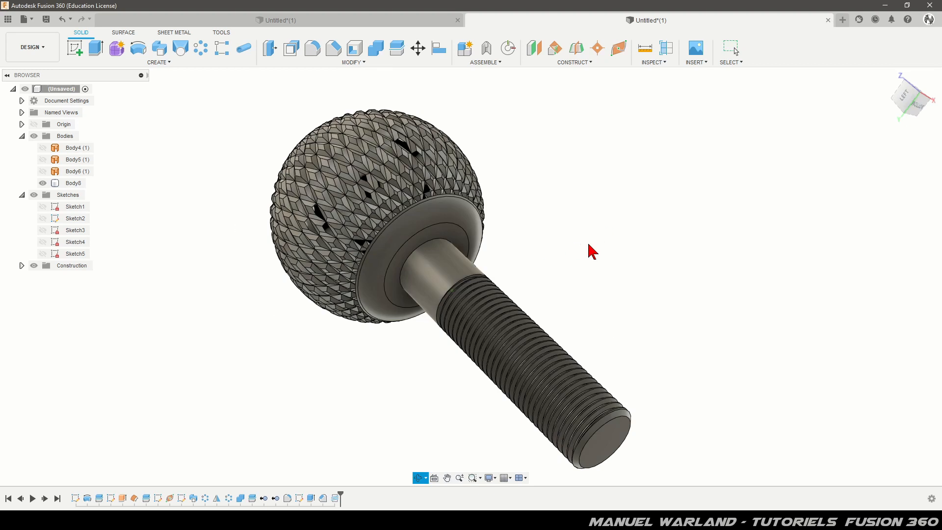
pyautogui.click(731, 48)
pyautogui.press('f')
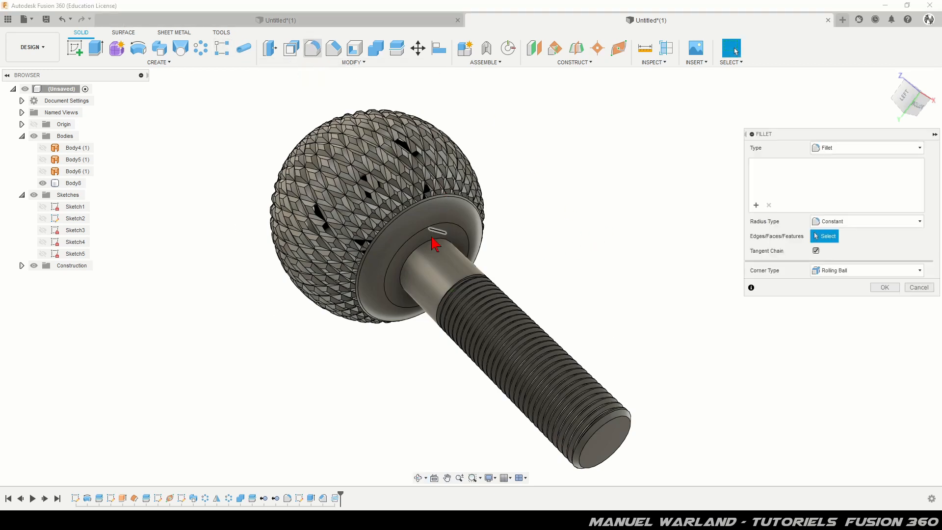
pyautogui.click(432, 240)
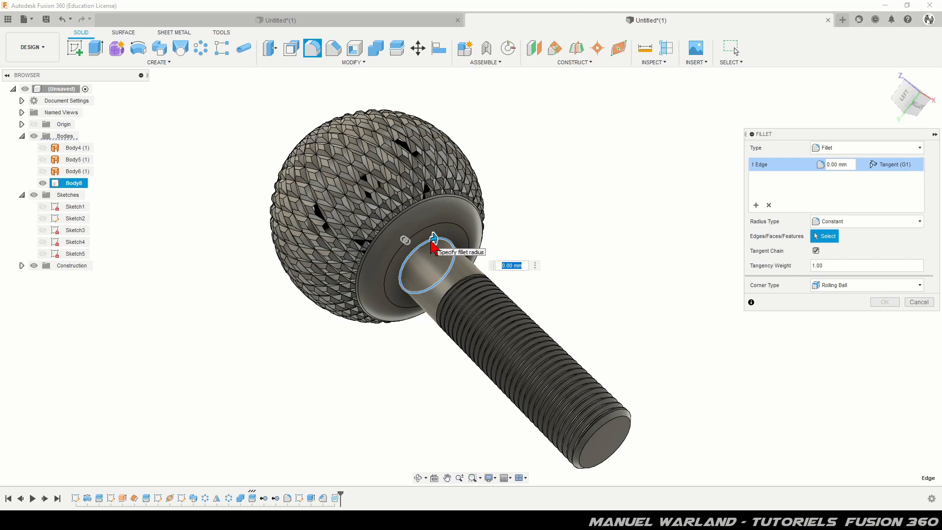
pyautogui.write('2')
pyautogui.press('Return')
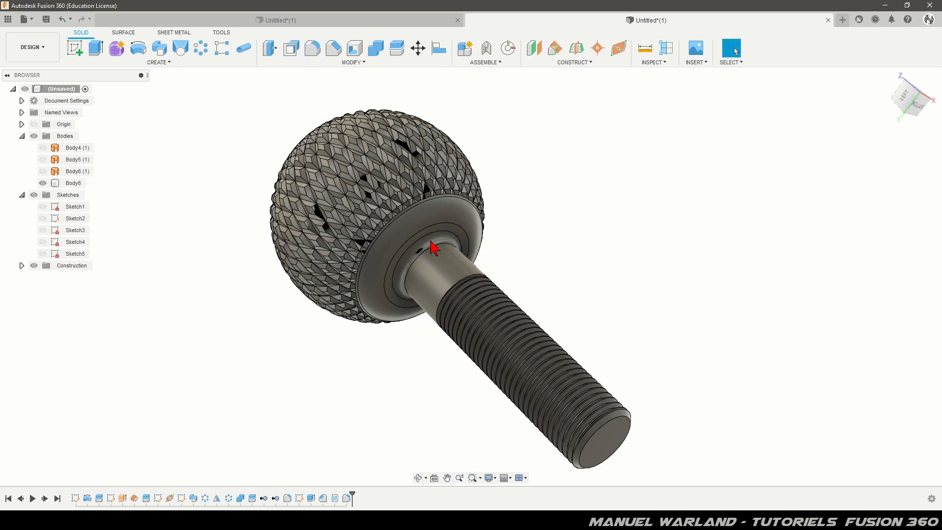
pyautogui.keyDown('shift'); pyautogui.moveTo(275, 292); pyautogui.dragTo(297, 353, button='middle'); pyautogui.keyUp('shift')
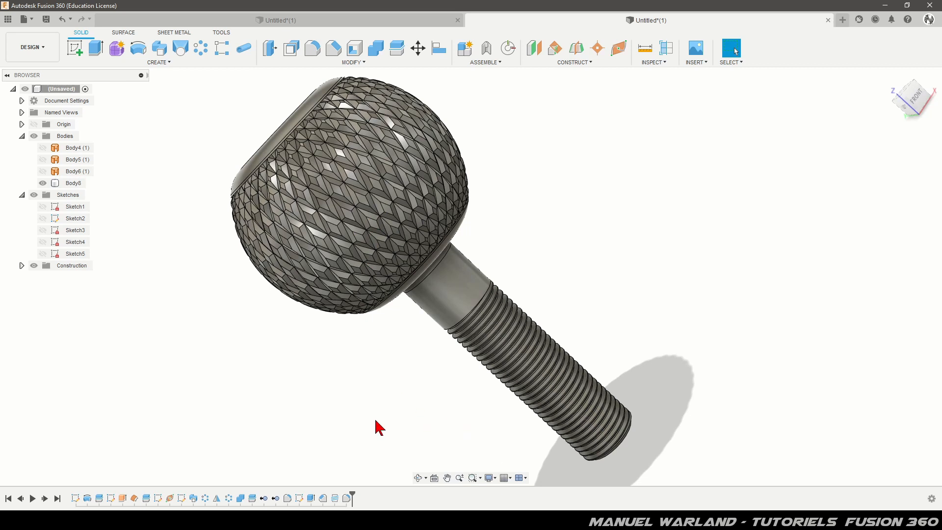
pyautogui.keyDown('shift'); pyautogui.moveTo(396, 422); pyautogui.dragTo(484, 337, button='middle'); pyautogui.keyUp('shift')
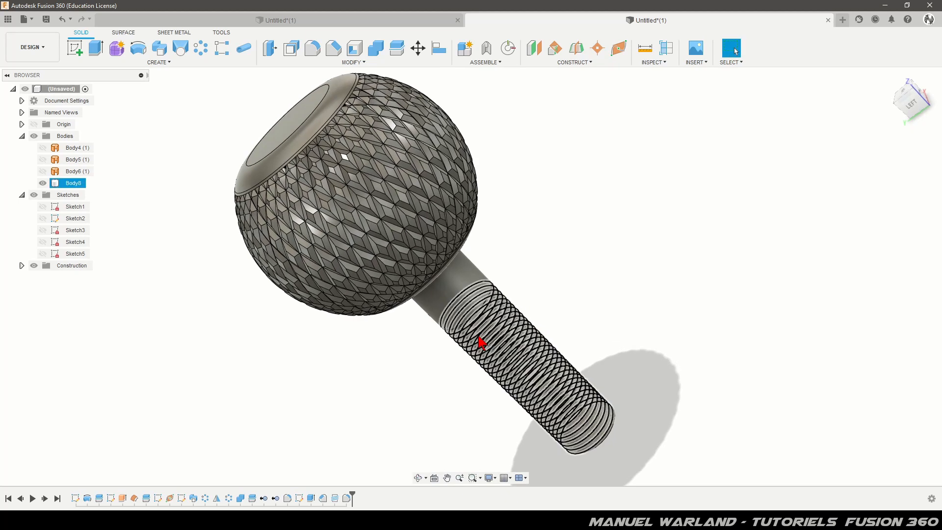